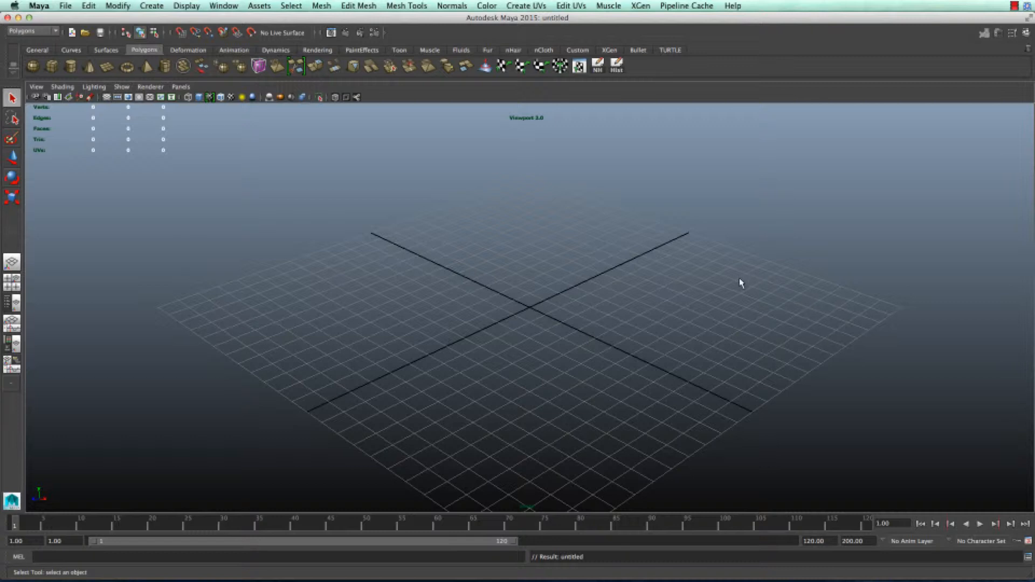
Switch to Finder, open the sourceimages folder of the Bookshelf_01 project and select wood_1.jpg
{"action": "mouse_move", "coordinate": [662, 576]}
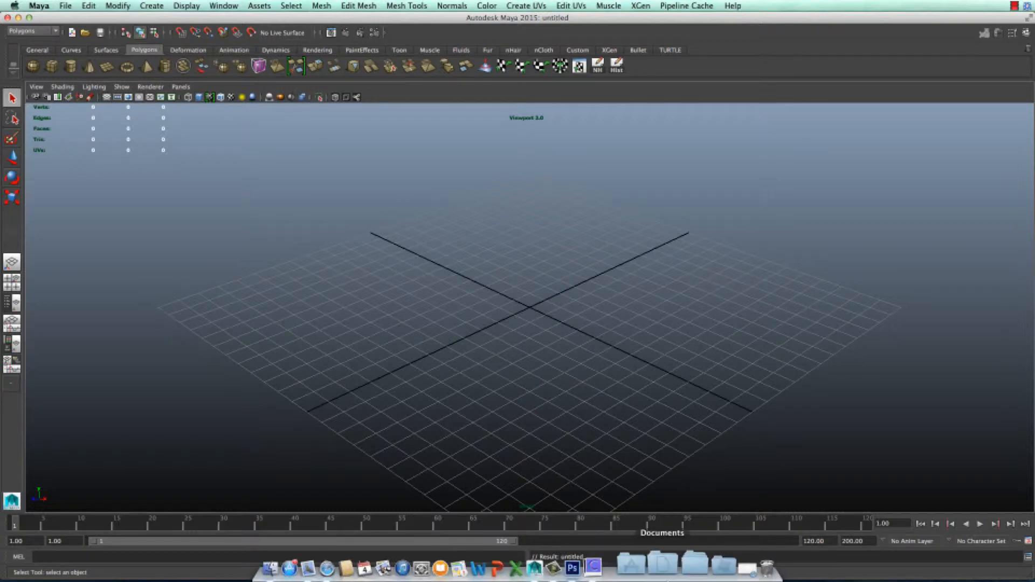
{"action": "left_click", "coordinate": [301, 564]}
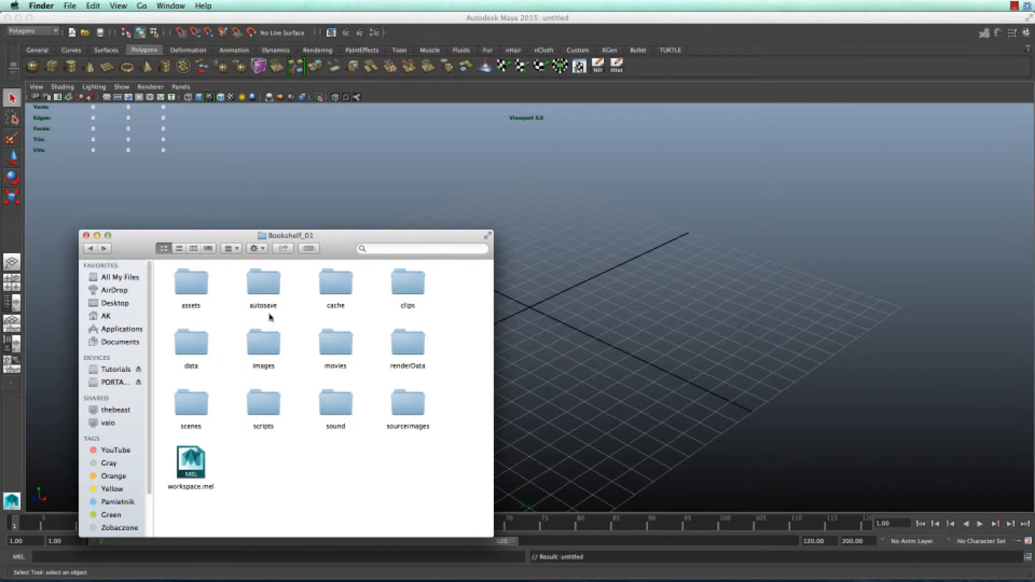
{"action": "double_click", "coordinate": [424, 406]}
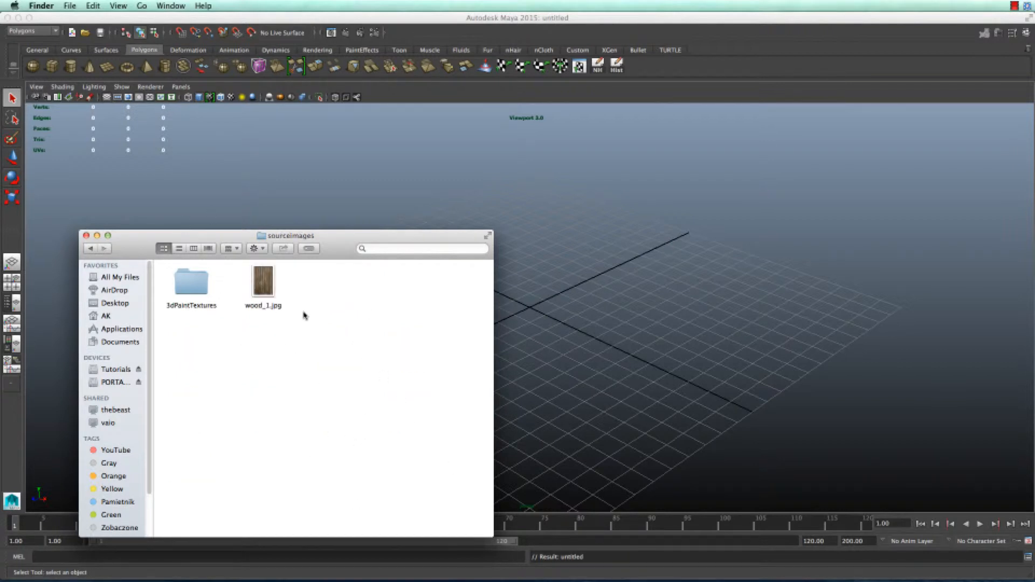
{"action": "left_click", "coordinate": [266, 286]}
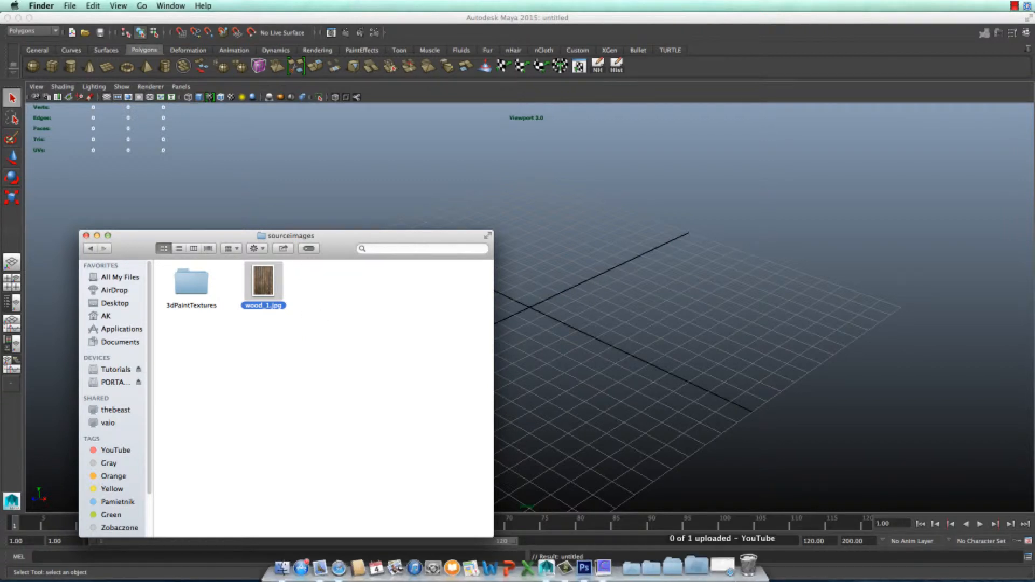
Switch to Photoshop and check the pixel dimensions of the wood_1.jpg image without changing them
{"action": "left_click", "coordinate": [607, 562]}
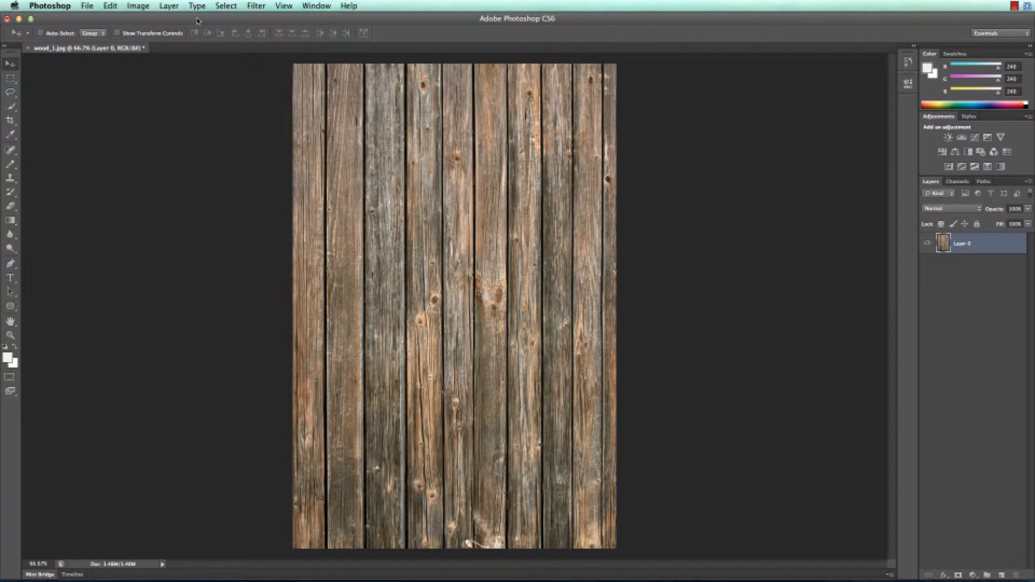
{"action": "left_click", "coordinate": [138, 6]}
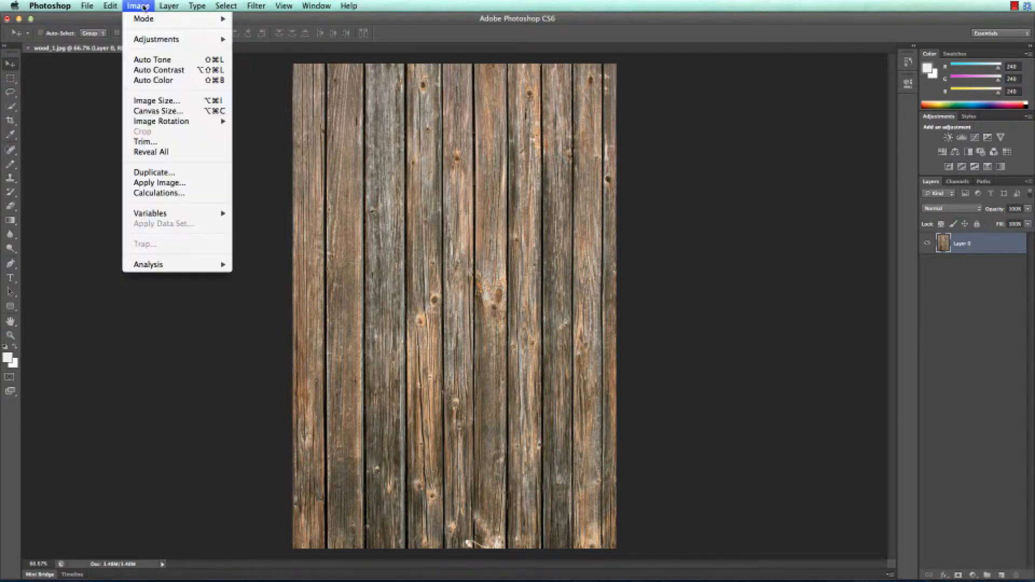
{"action": "left_click", "coordinate": [178, 102]}
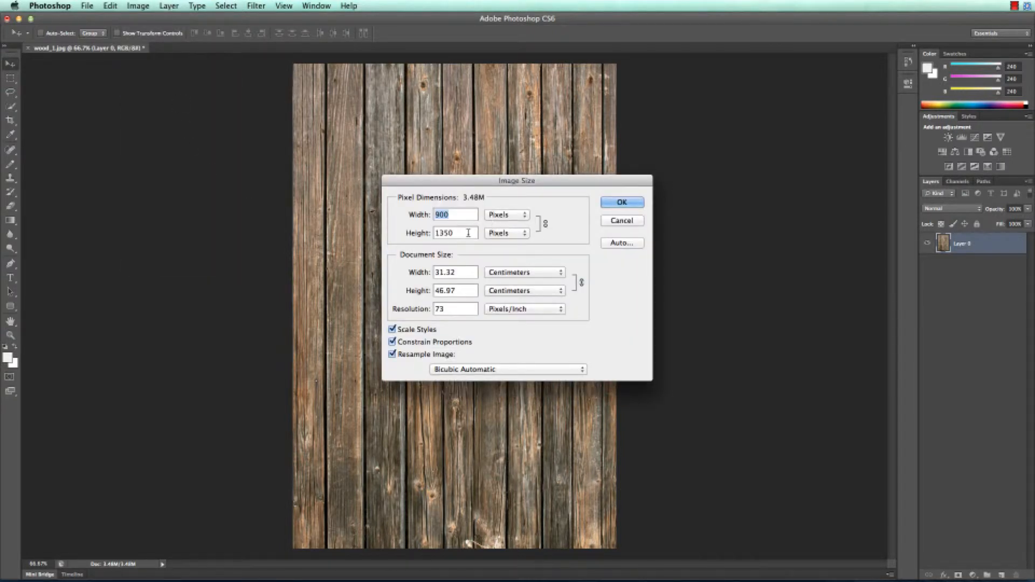
{"action": "double_click", "coordinate": [458, 233]}
{"action": "left_click", "coordinate": [622, 221]}
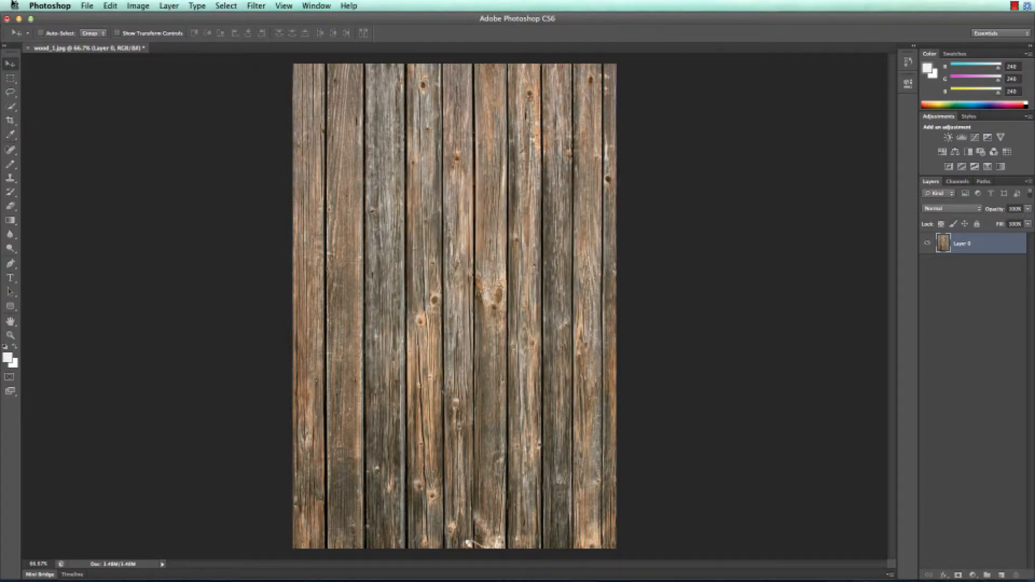
Set the canvas size of the wood image to 512 by 512 pixels and accept the clipping
{"action": "left_click", "coordinate": [134, 5]}
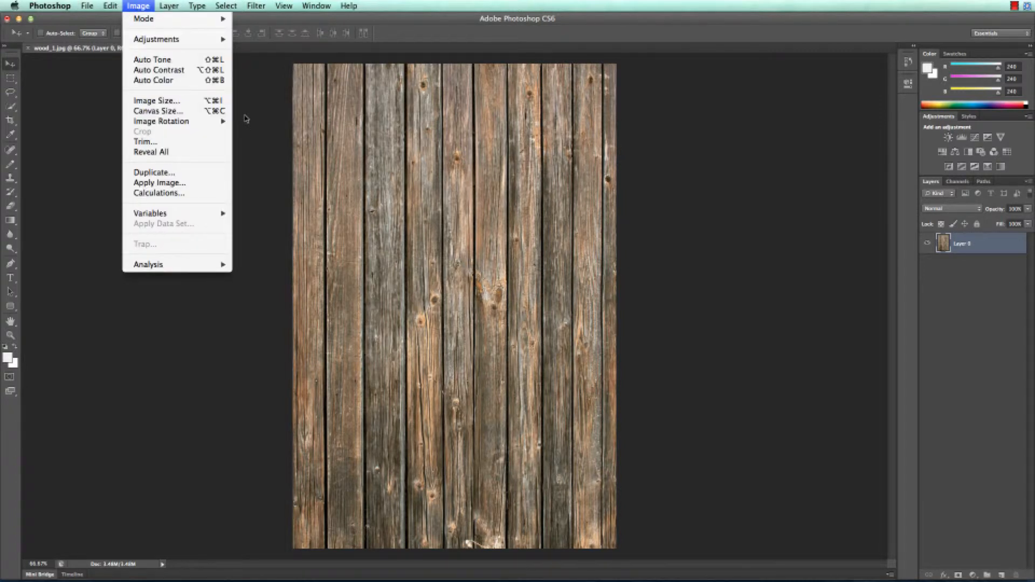
{"action": "left_click", "coordinate": [215, 111]}
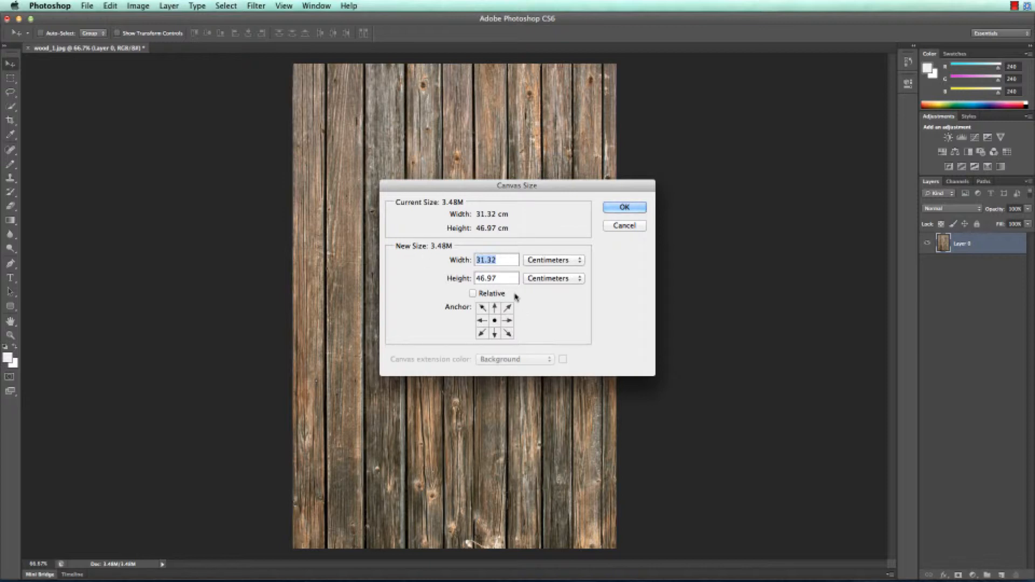
{"action": "left_click", "coordinate": [568, 261]}
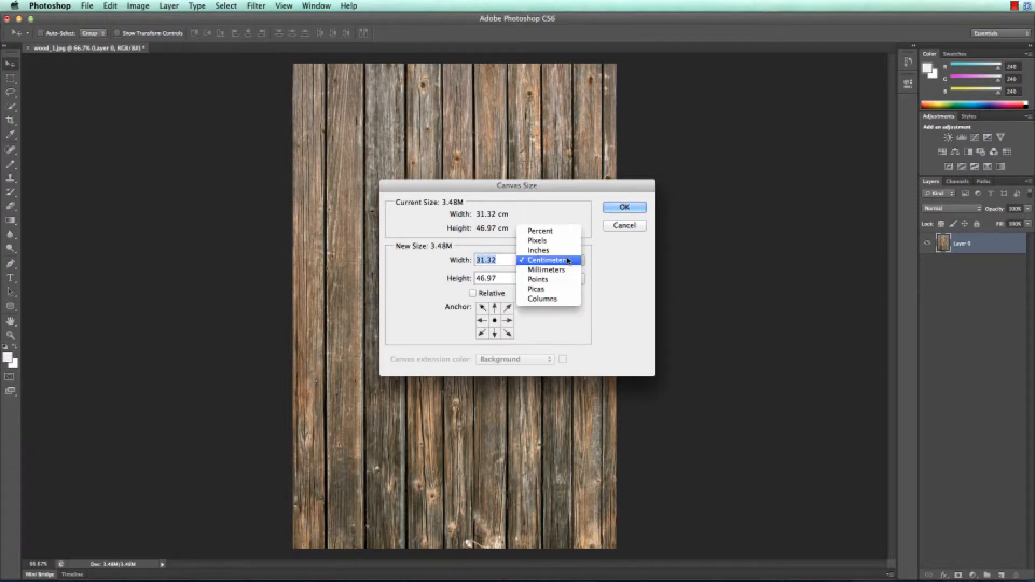
{"action": "left_click", "coordinate": [539, 241]}
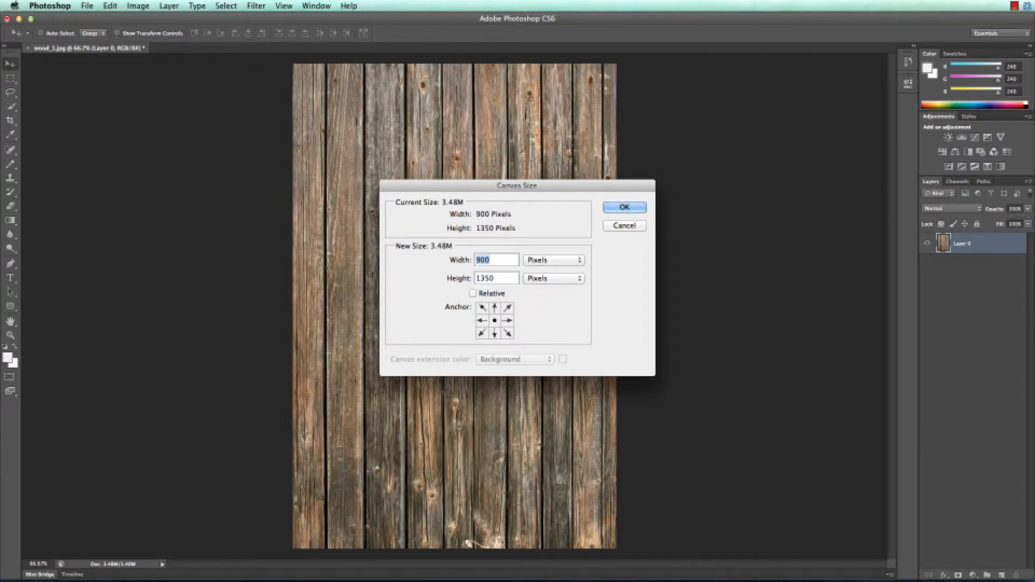
{"action": "type", "text": "512"}
{"action": "key", "text": "Tab"}
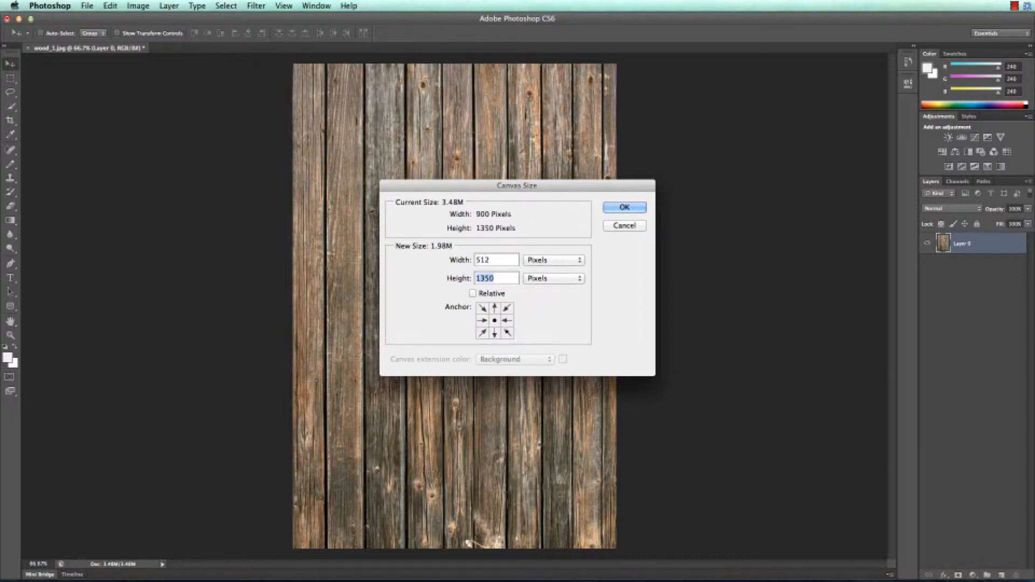
{"action": "type", "text": "512"}
{"action": "key", "text": "Tab"}
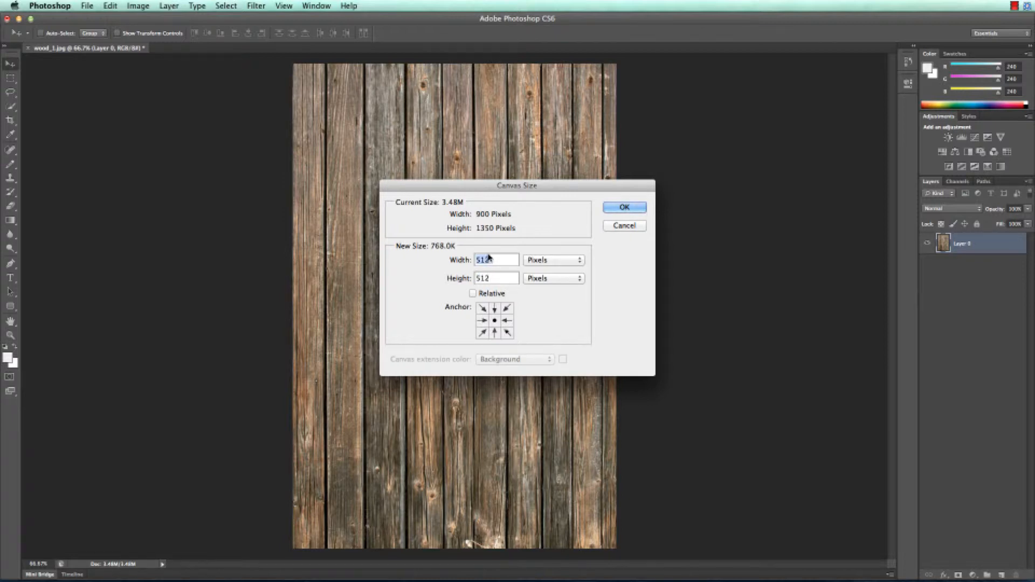
{"action": "left_click", "coordinate": [626, 207]}
{"action": "left_click", "coordinate": [594, 219]}
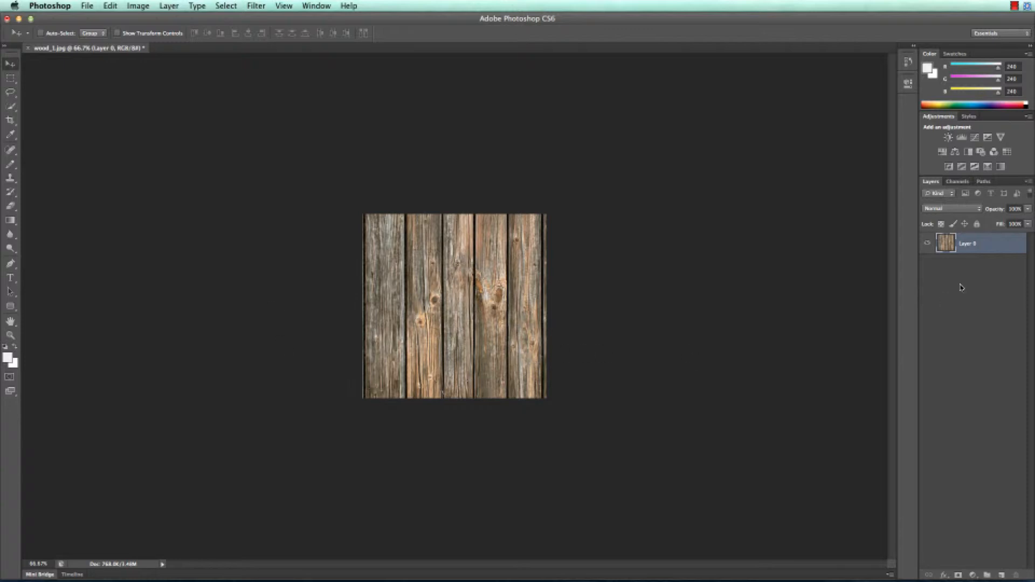
Scale the wood layer proportionally to about 77% with Free Transform and move it to line up the planks with the canvas edges
{"action": "key", "text": "super+t"}
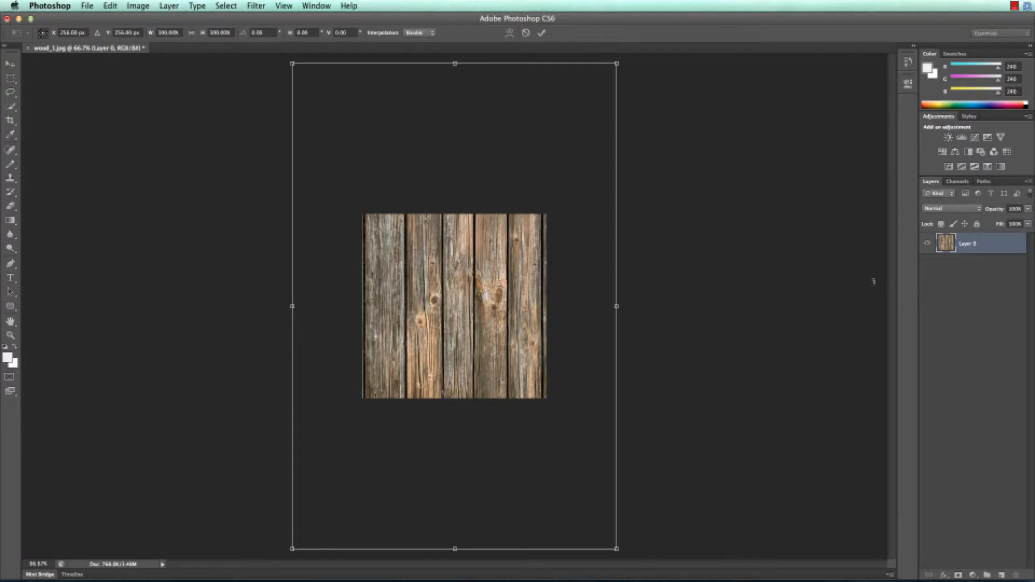
{"action": "left_click_drag", "start_coordinate": [617, 63], "coordinate": [617, 187]}
{"action": "mouse_move", "coordinate": [453, 256]}
{"action": "left_mouse_down"}
{"action": "mouse_move", "coordinate": [583, 257]}
{"action": "mouse_move", "coordinate": [455, 251]}
{"action": "left_mouse_up"}
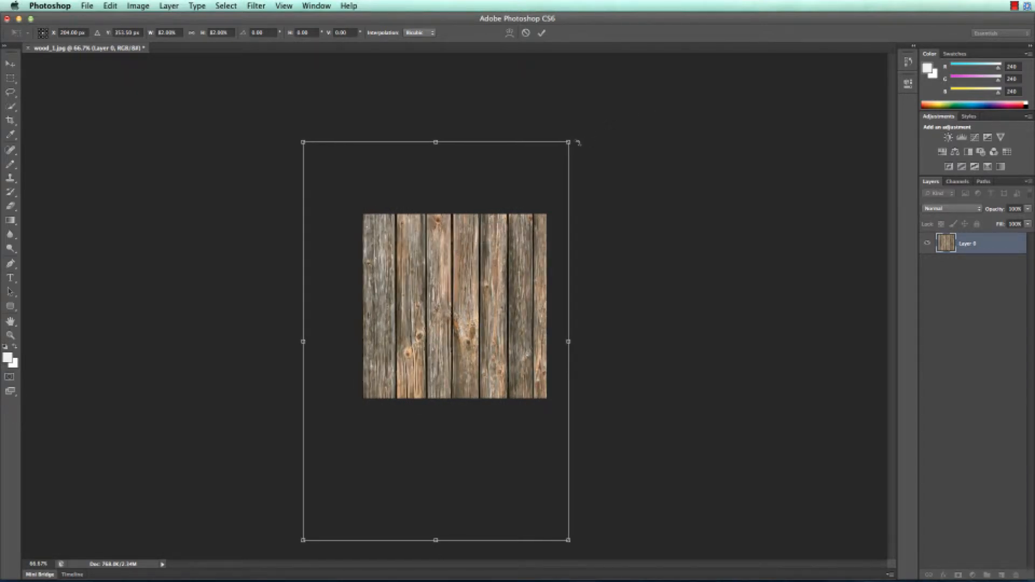
{"action": "left_click_drag", "start_coordinate": [569, 143], "coordinate": [556, 160], "text": "shift"}
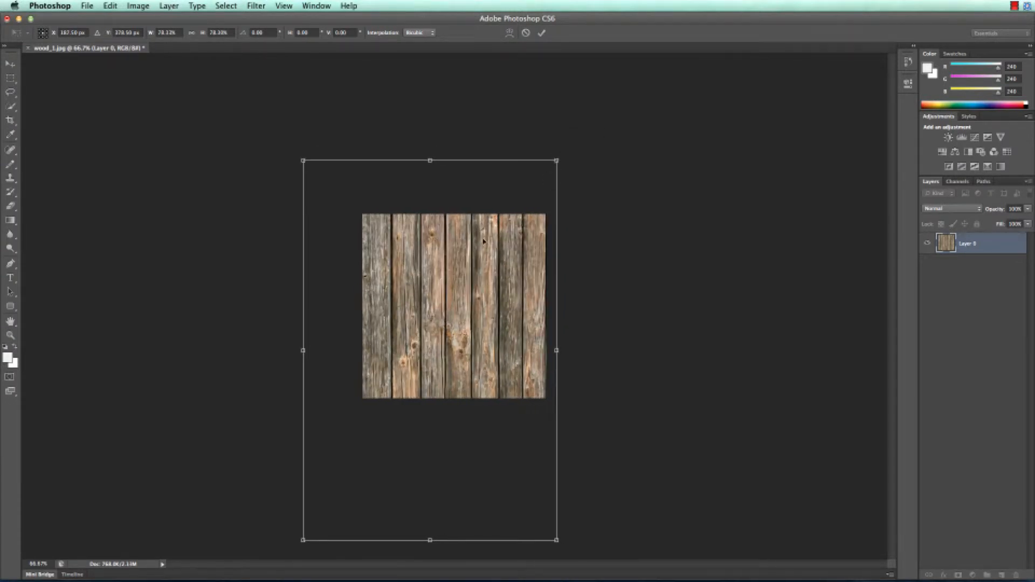
{"action": "left_click_drag", "start_coordinate": [483, 241], "coordinate": [487, 242]}
{"action": "left_click_drag", "start_coordinate": [563, 157], "coordinate": [555, 168], "text": "shift"}
{"action": "left_click_drag", "start_coordinate": [487, 232], "coordinate": [489, 235]}
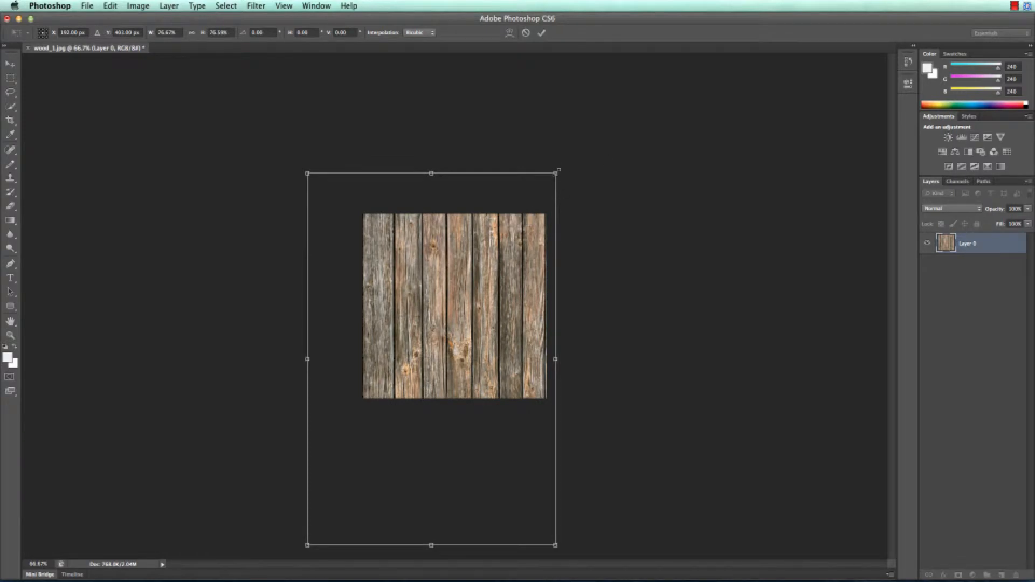
Fine-tune the wood layer to about 77.2% scale at X 192.5 px, Y 390 px, and apply the transform
{"action": "left_click_drag", "start_coordinate": [494, 235], "coordinate": [494, 234]}
{"action": "key", "text": "super+equal"}
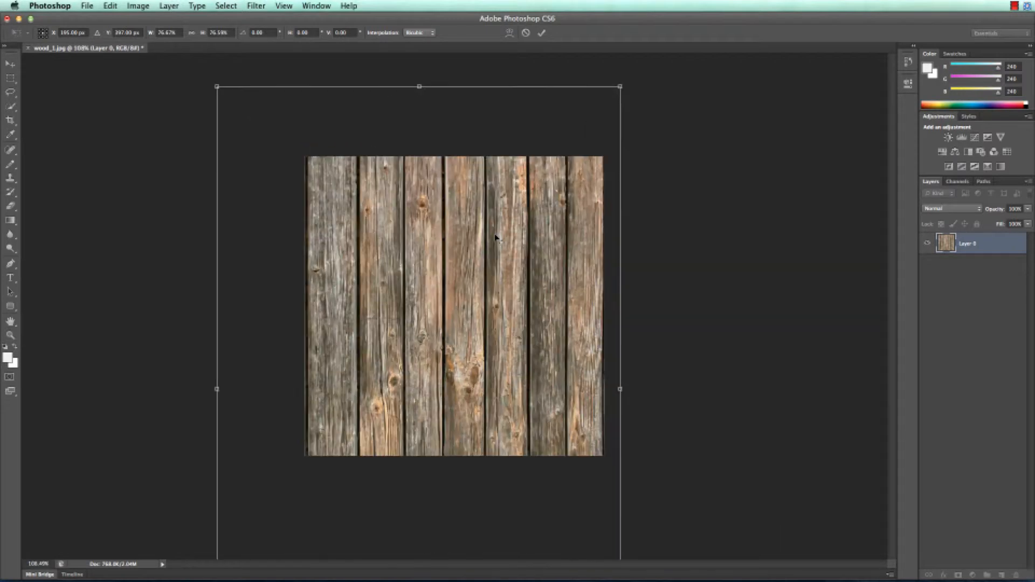
{"action": "scroll", "coordinate": [495, 236], "scroll_direction": "up", "scroll_amount": 2, "text": "alt"}
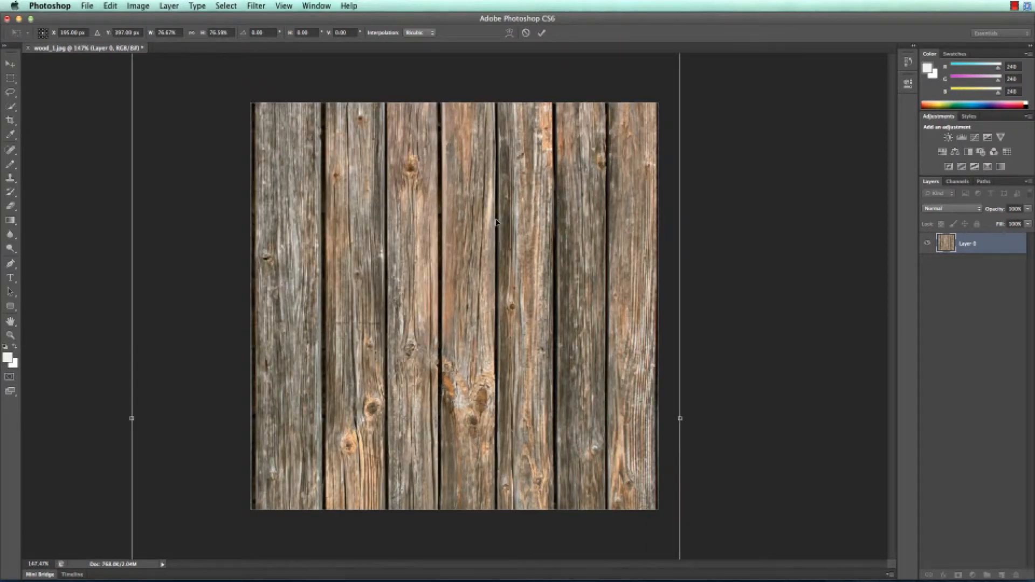
{"action": "left_click_drag", "start_coordinate": [496, 221], "coordinate": [496, 219]}
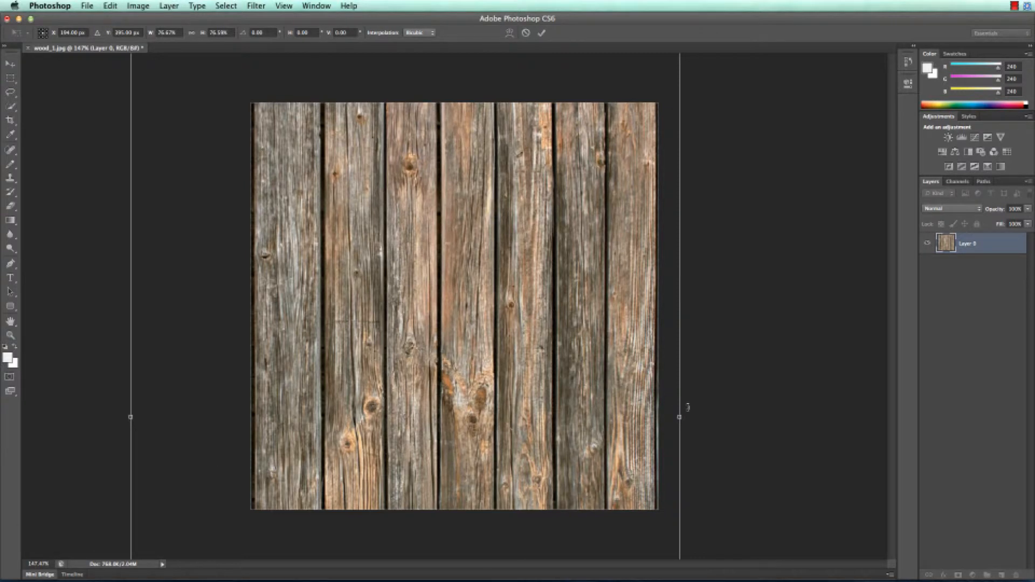
{"action": "scroll", "coordinate": [616, 405], "scroll_direction": "down", "scroll_amount": 5, "text": "alt"}
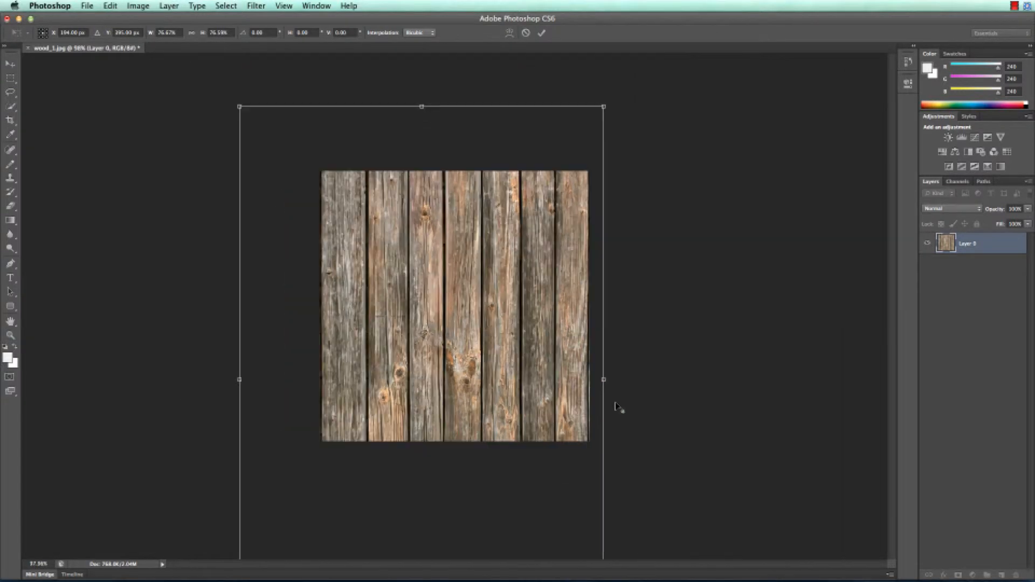
{"action": "left_click_drag", "start_coordinate": [605, 107], "coordinate": [606, 104]}
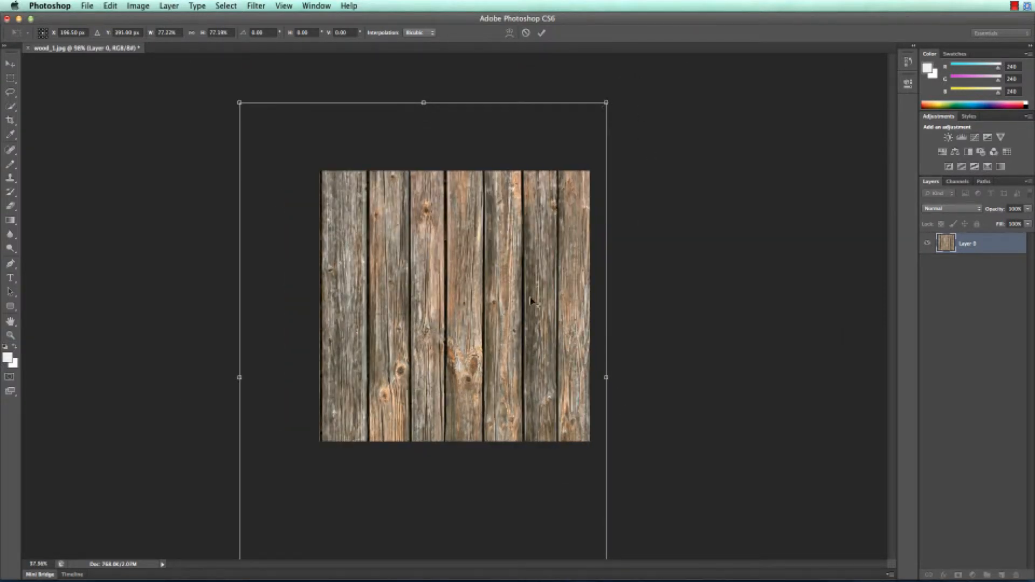
{"action": "scroll", "coordinate": [531, 300], "scroll_direction": "up", "scroll_amount": 7, "text": "alt"}
{"action": "scroll", "coordinate": [531, 300], "scroll_direction": "down", "scroll_amount": 1, "text": "alt"}
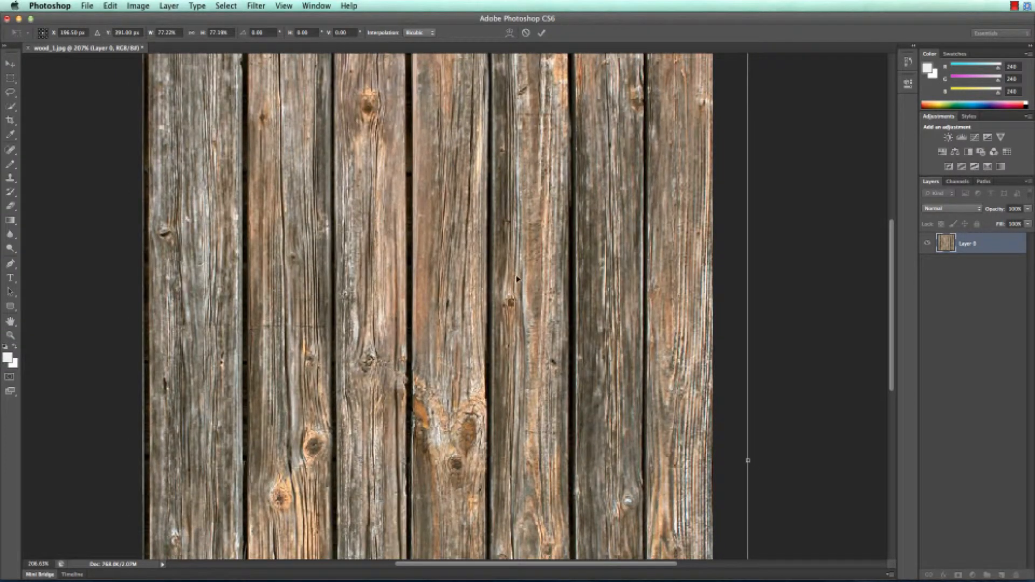
{"action": "left_click_drag", "start_coordinate": [517, 279], "coordinate": [514, 277]}
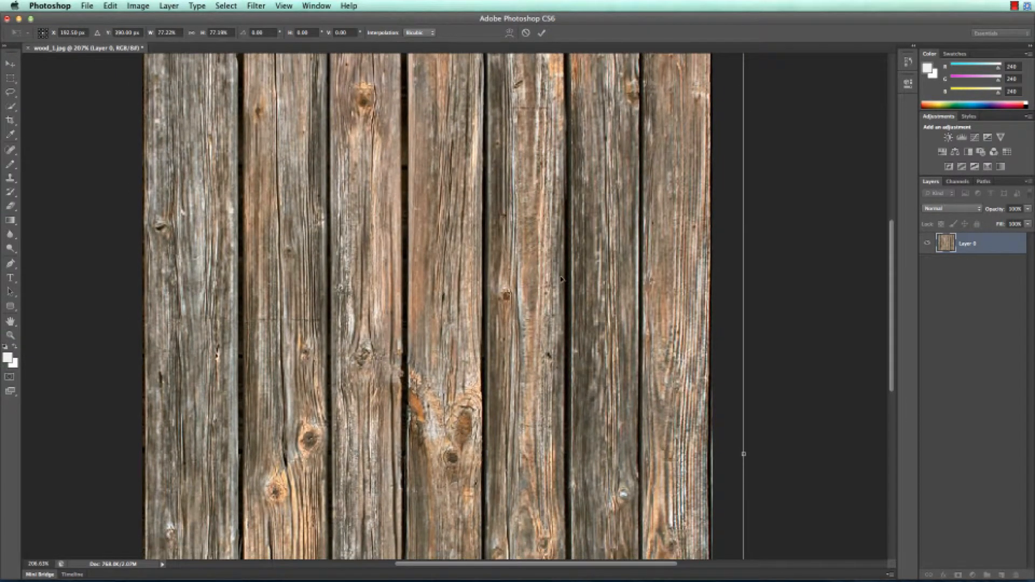
{"action": "scroll", "coordinate": [562, 281], "scroll_direction": "up", "scroll_amount": 4, "text": "alt"}
{"action": "scroll", "coordinate": [562, 282], "scroll_direction": "down", "scroll_amount": 7, "text": "alt"}
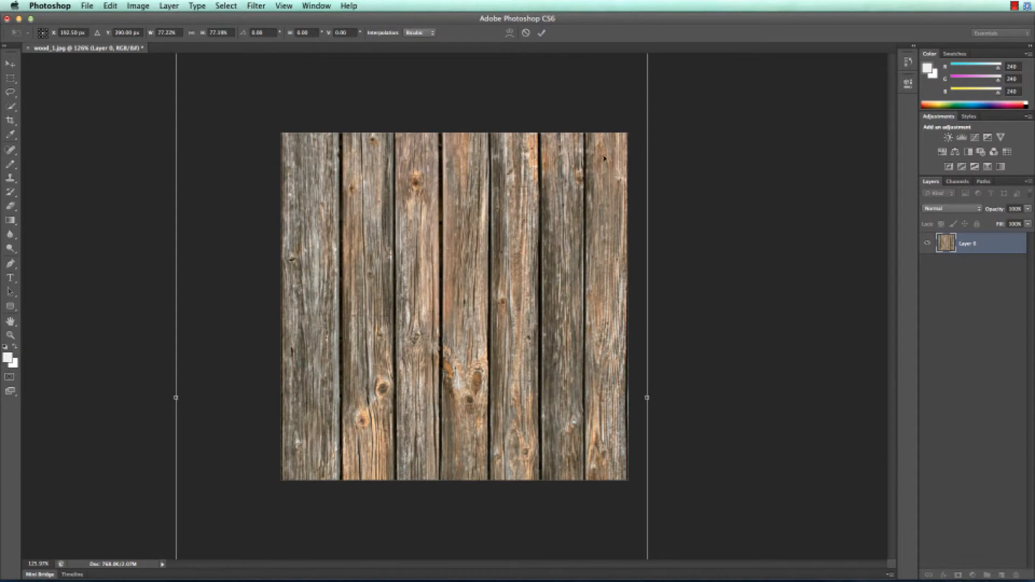
{"action": "key", "text": "Return"}
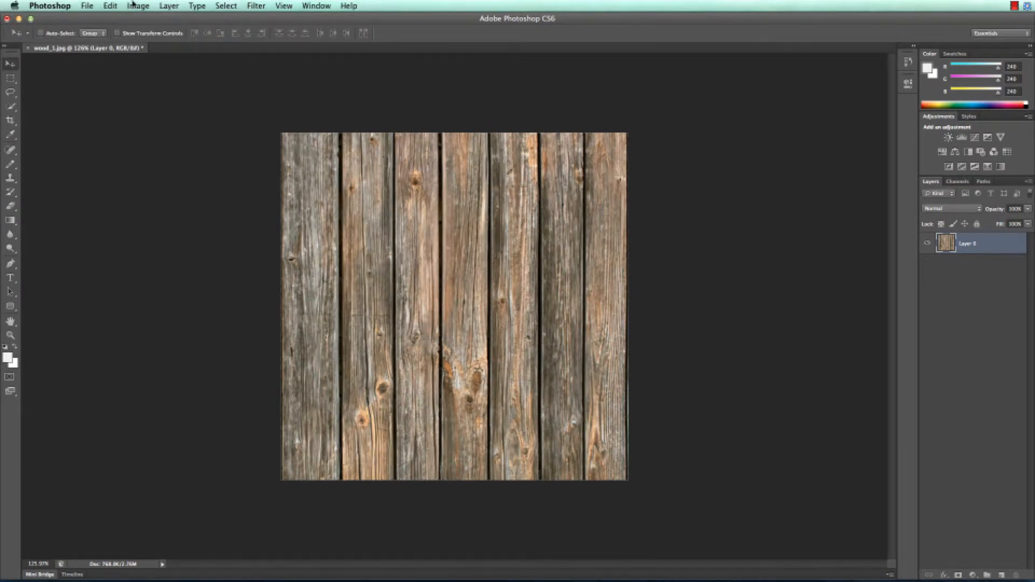
Save a copy of the image in Targa format as wood_1.tga in the sourceimages folder at 32 bits/pixel
{"action": "left_click", "coordinate": [86, 5]}
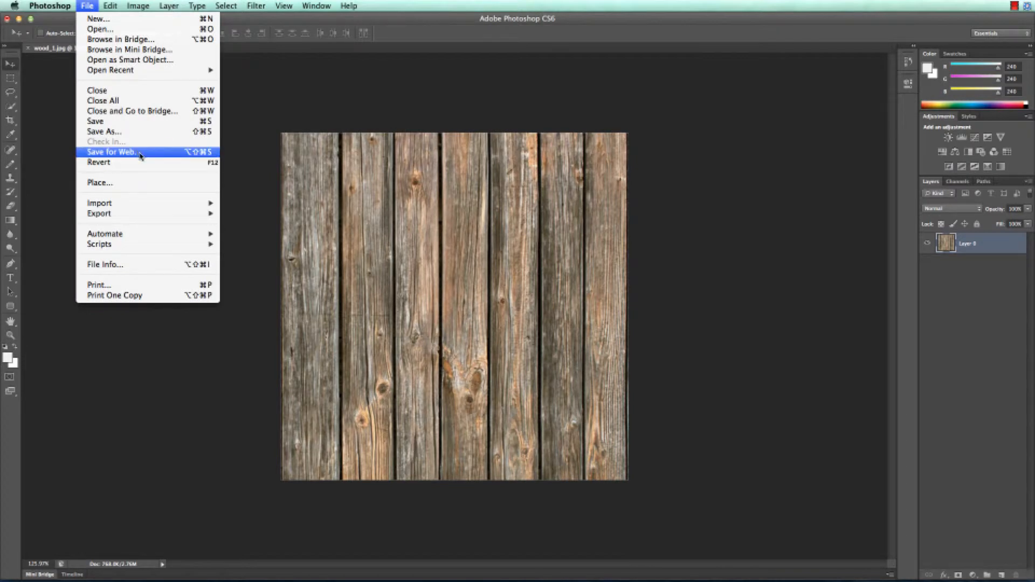
{"action": "left_click", "coordinate": [138, 130]}
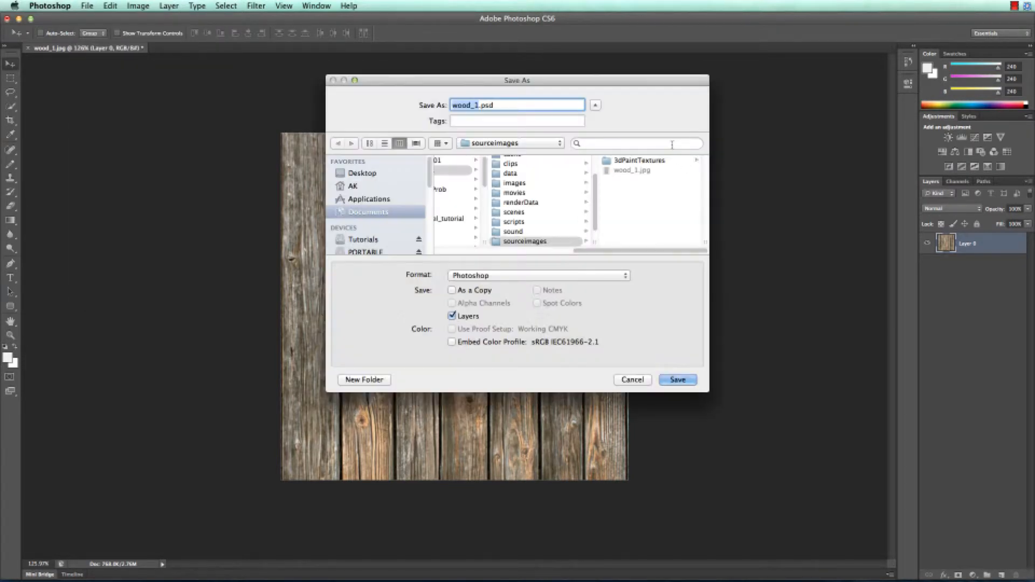
{"action": "left_click", "coordinate": [492, 276]}
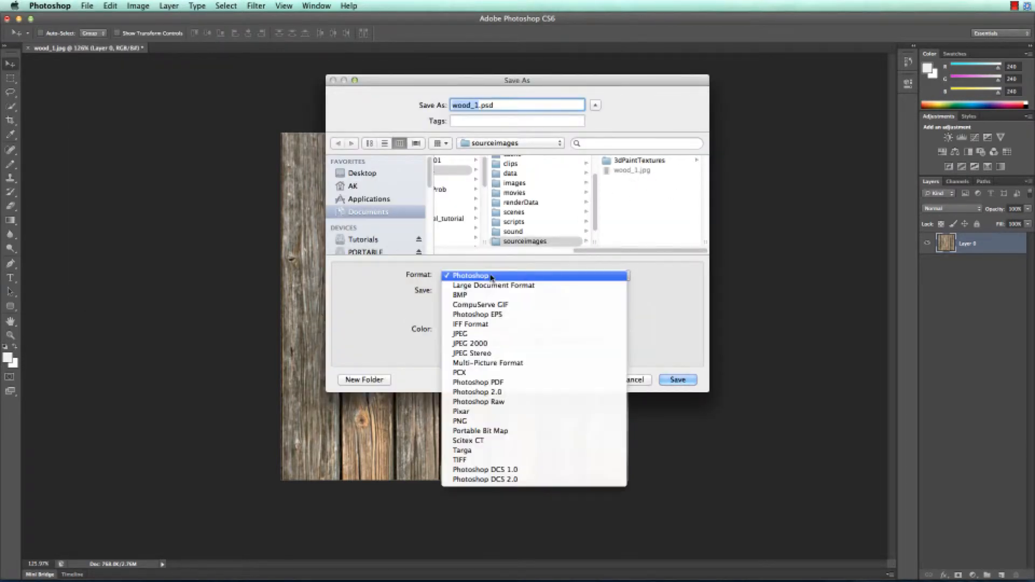
{"action": "left_click", "coordinate": [508, 452]}
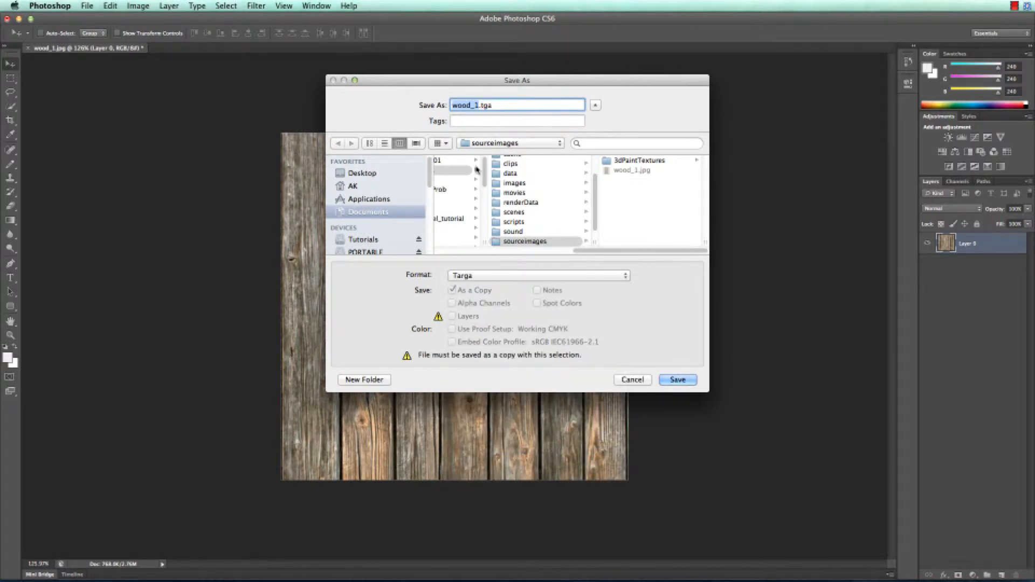
{"action": "left_click", "coordinate": [678, 380]}
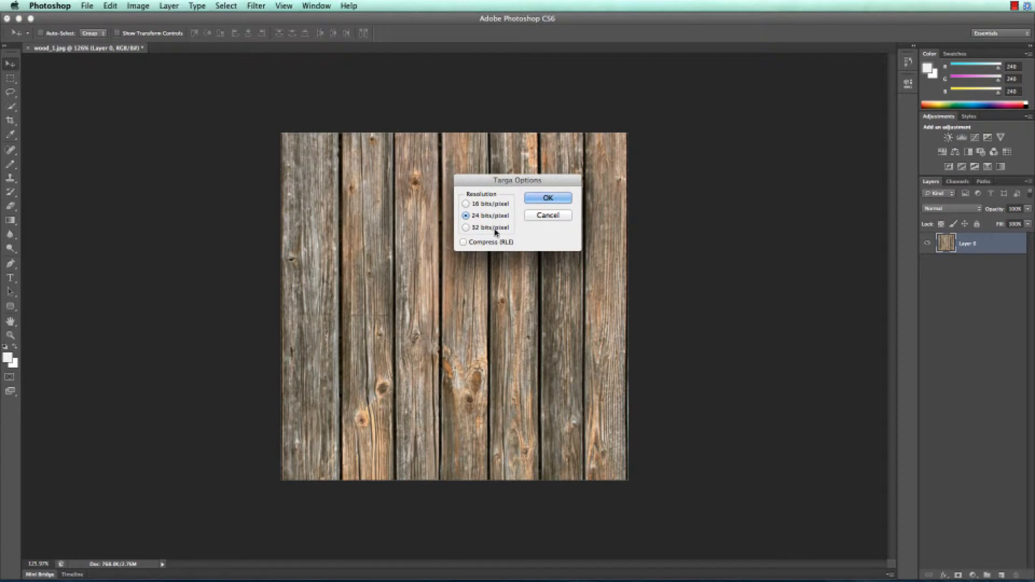
{"action": "left_click", "coordinate": [493, 228]}
{"action": "left_click", "coordinate": [546, 198]}
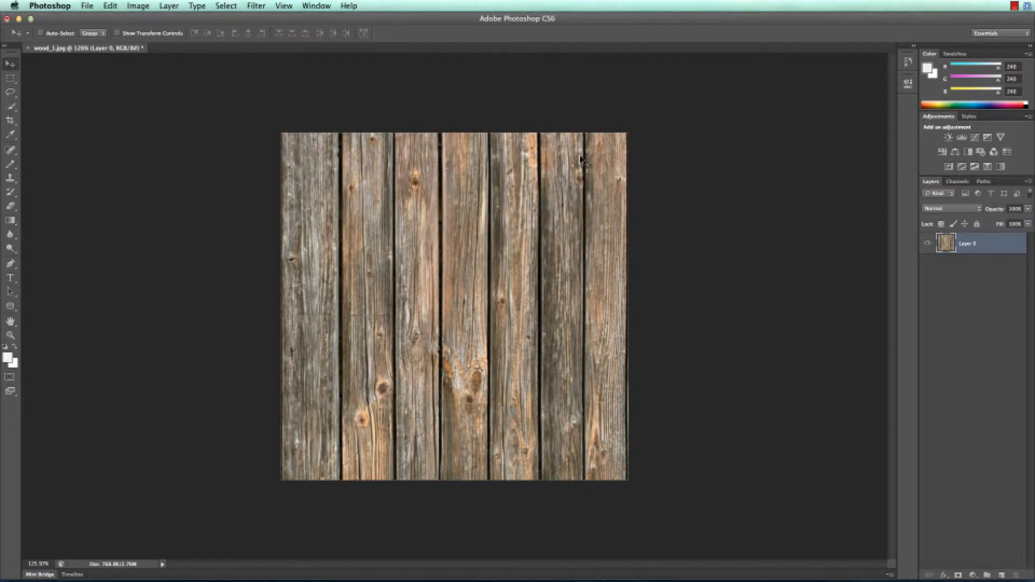
Switch to CrazyBump and open wood_1.tga as a photograph from the sourceimages folder of the Bookshelf_01 Maya project
{"action": "left_click", "coordinate": [612, 561]}
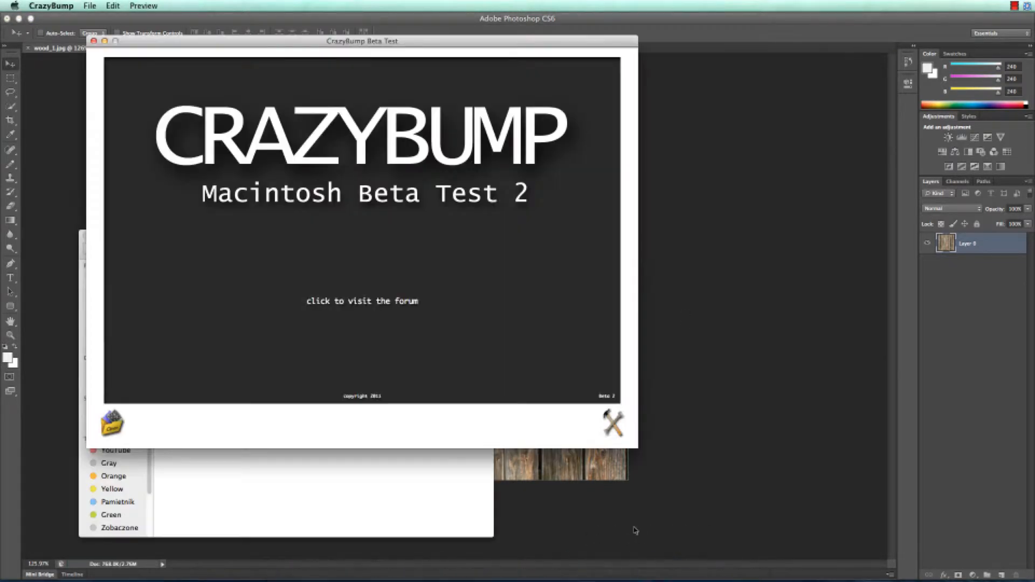
{"action": "left_click", "coordinate": [121, 439]}
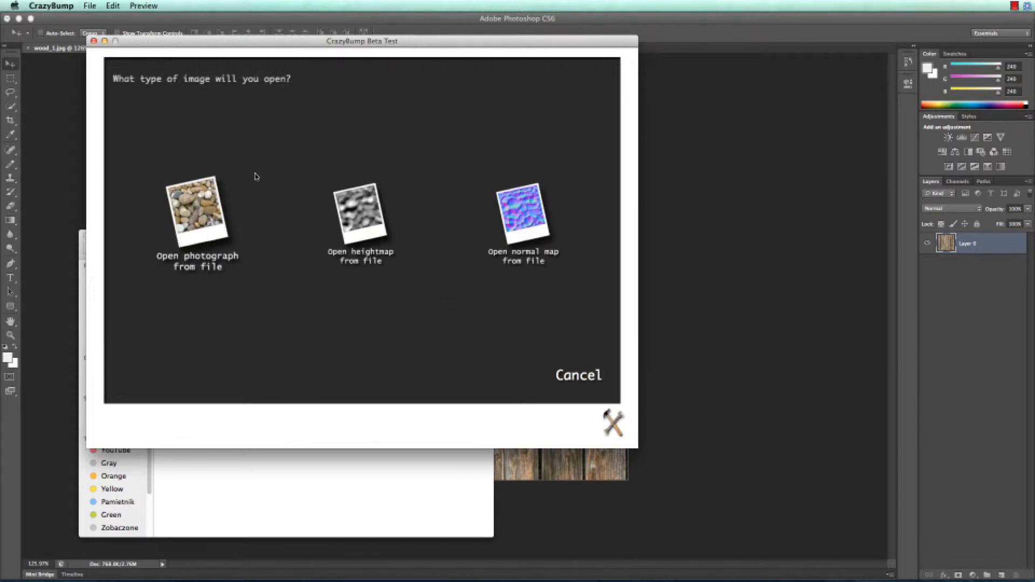
{"action": "left_click", "coordinate": [206, 222]}
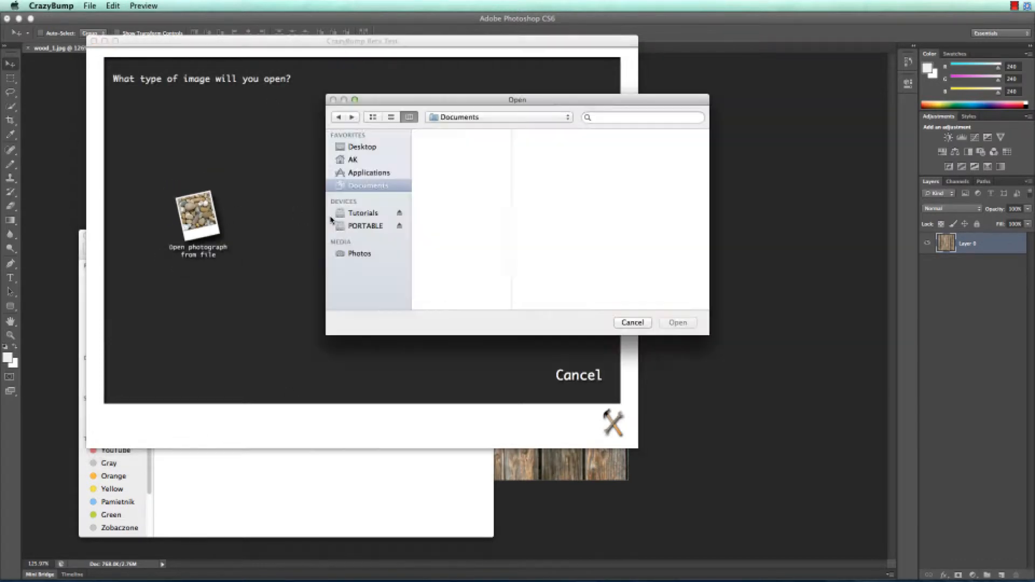
{"action": "left_click", "coordinate": [364, 161]}
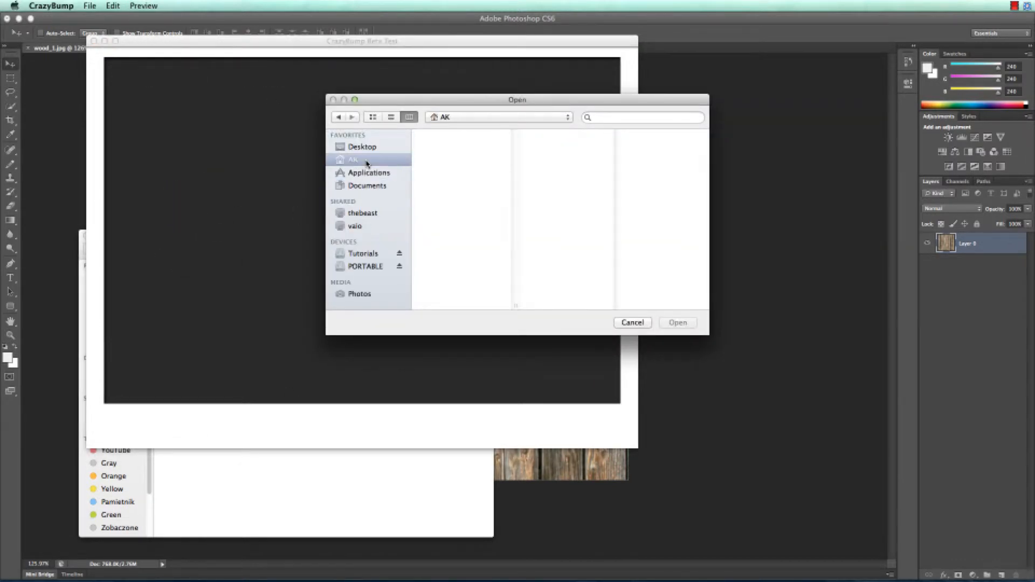
{"action": "left_click", "coordinate": [388, 186]}
{"action": "left_click", "coordinate": [445, 172]}
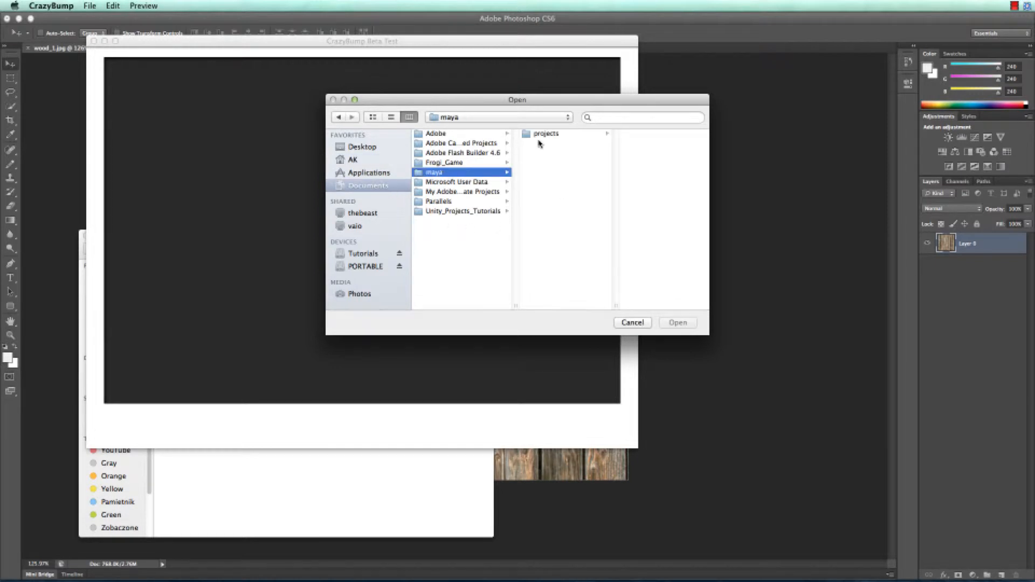
{"action": "left_click", "coordinate": [541, 134]}
{"action": "left_click", "coordinate": [652, 144]}
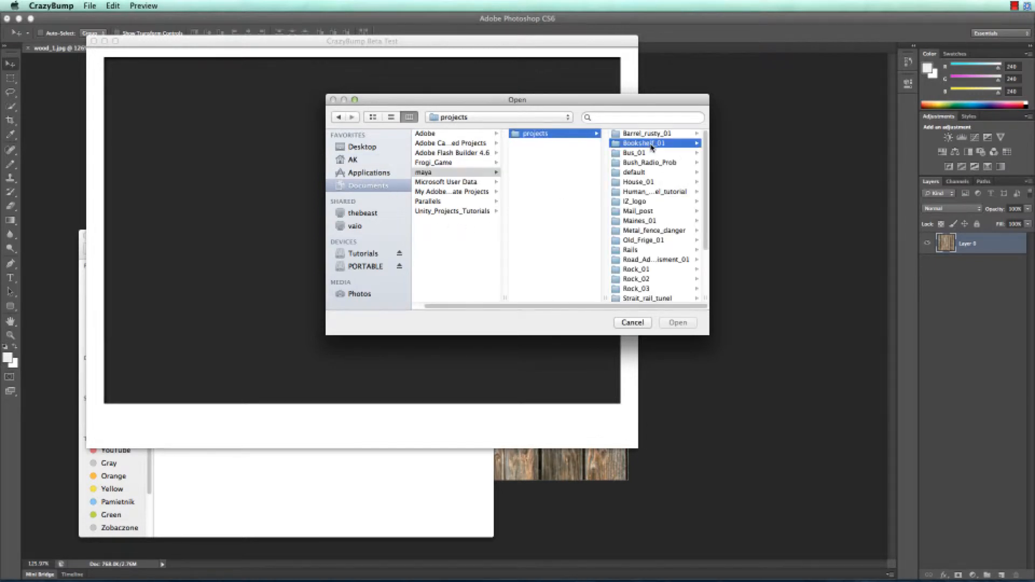
{"action": "left_click", "coordinate": [650, 240]}
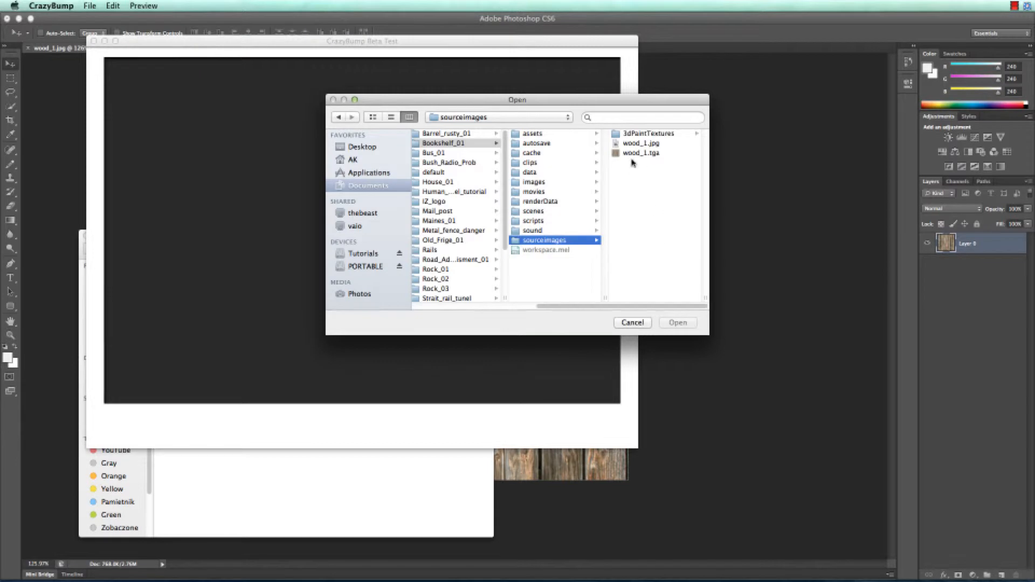
{"action": "left_click", "coordinate": [652, 153]}
{"action": "left_click", "coordinate": [677, 322]}
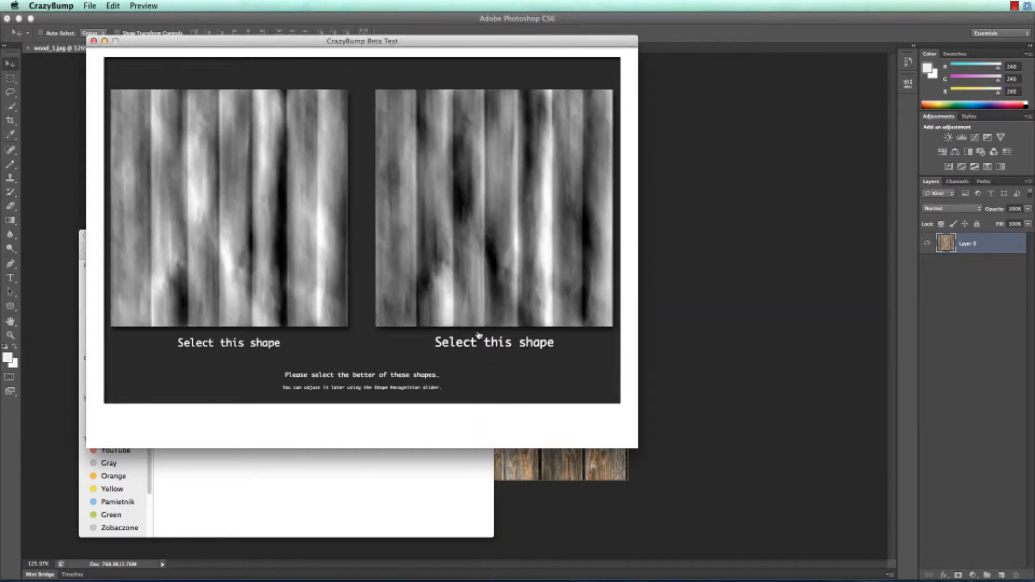
Accept the first of the two proposed shapes, move the 3D preview aside, and set the normal map intensity to 10
{"action": "left_click", "coordinate": [302, 244]}
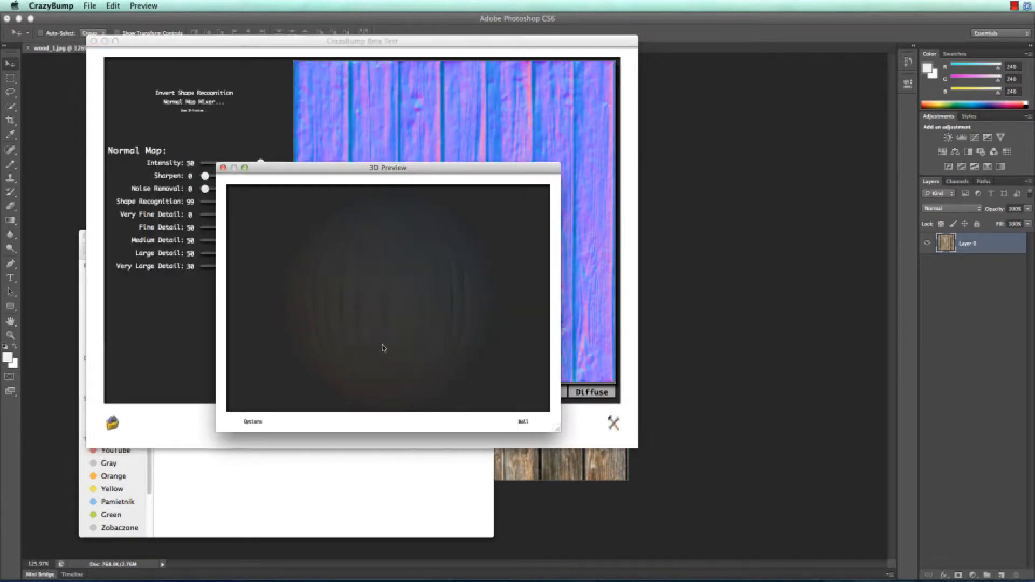
{"action": "left_click_drag", "start_coordinate": [399, 168], "coordinate": [723, 117]}
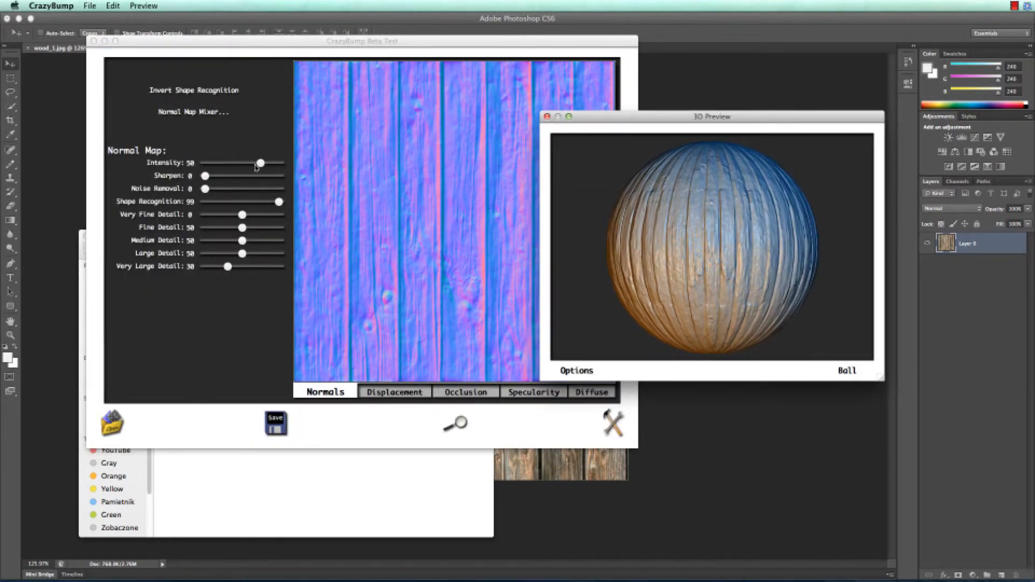
{"action": "left_click_drag", "start_coordinate": [257, 164], "coordinate": [244, 163]}
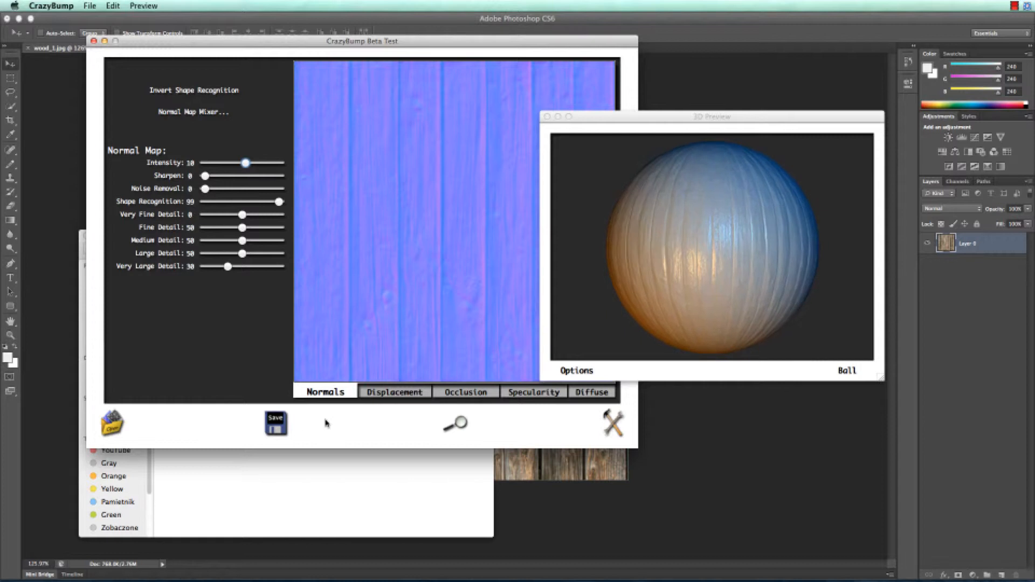
Save the normal map to file as wood_1_NRM in the Bookshelf_01 project's sourceimages folder
{"action": "left_click", "coordinate": [275, 425]}
{"action": "left_click", "coordinate": [299, 443]}
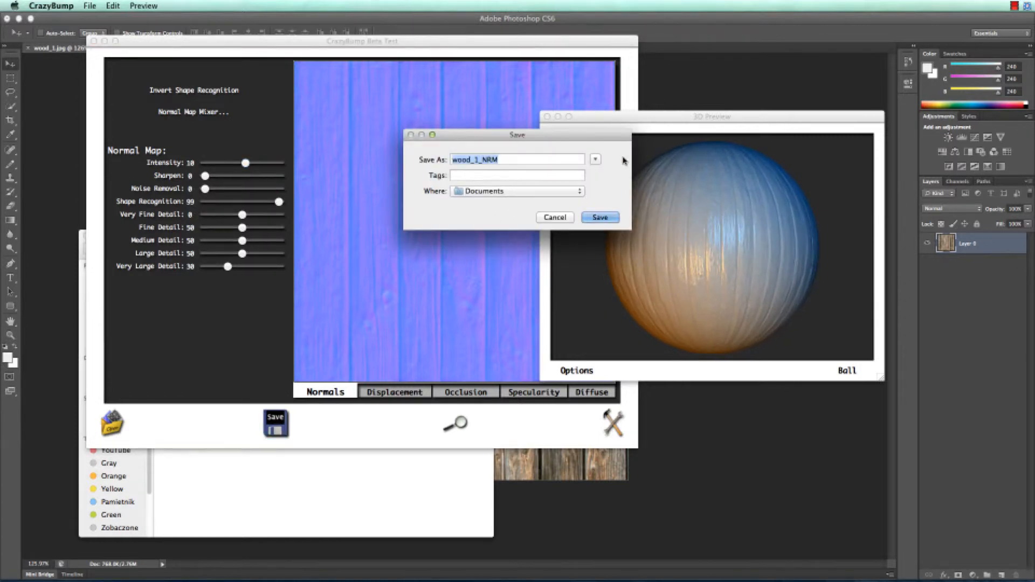
{"action": "left_click", "coordinate": [595, 159]}
{"action": "left_click", "coordinate": [595, 159]}
{"action": "left_click", "coordinate": [595, 159]}
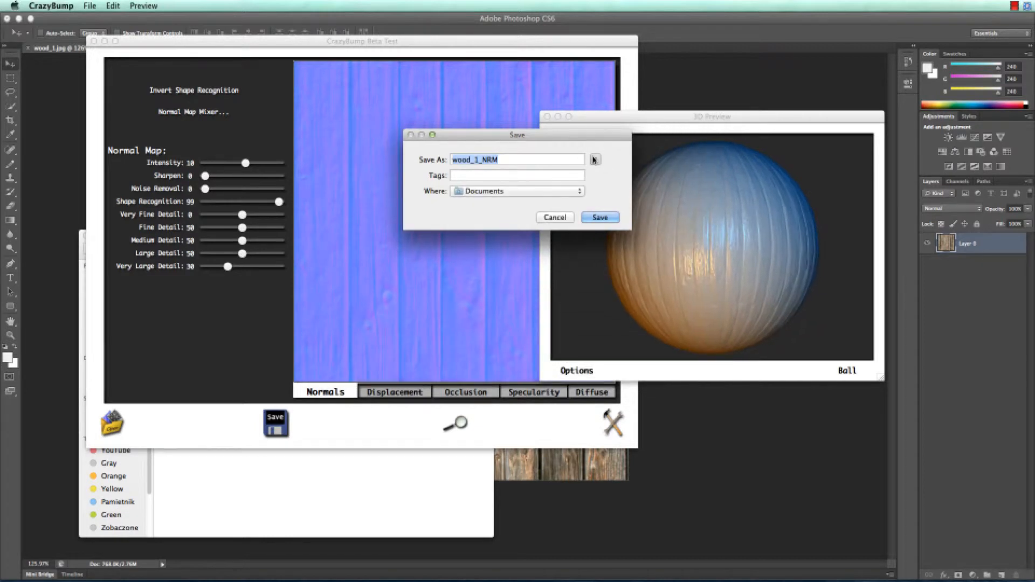
{"action": "left_click", "coordinate": [455, 253]}
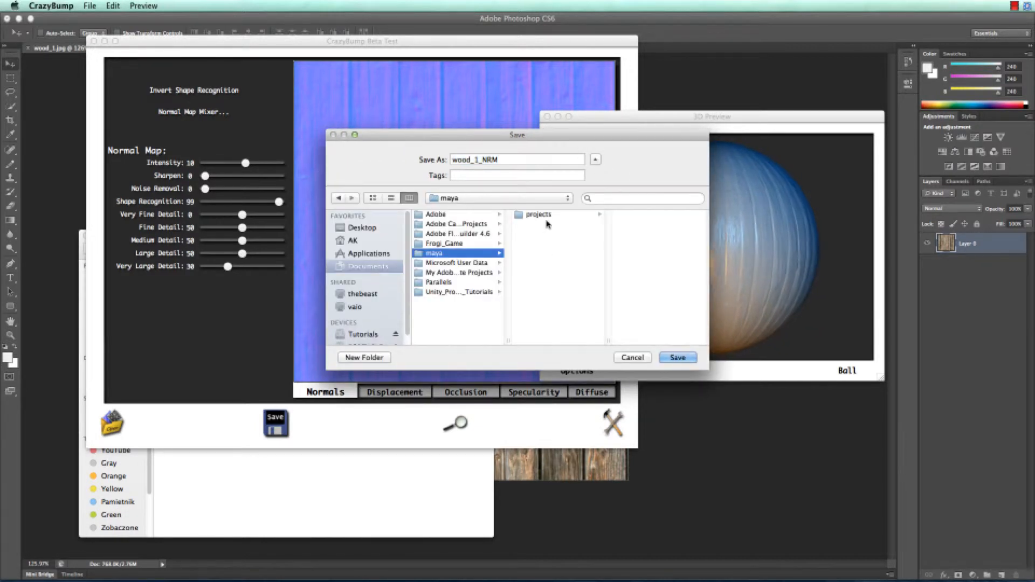
{"action": "left_click", "coordinate": [544, 215]}
{"action": "left_click", "coordinate": [644, 224]}
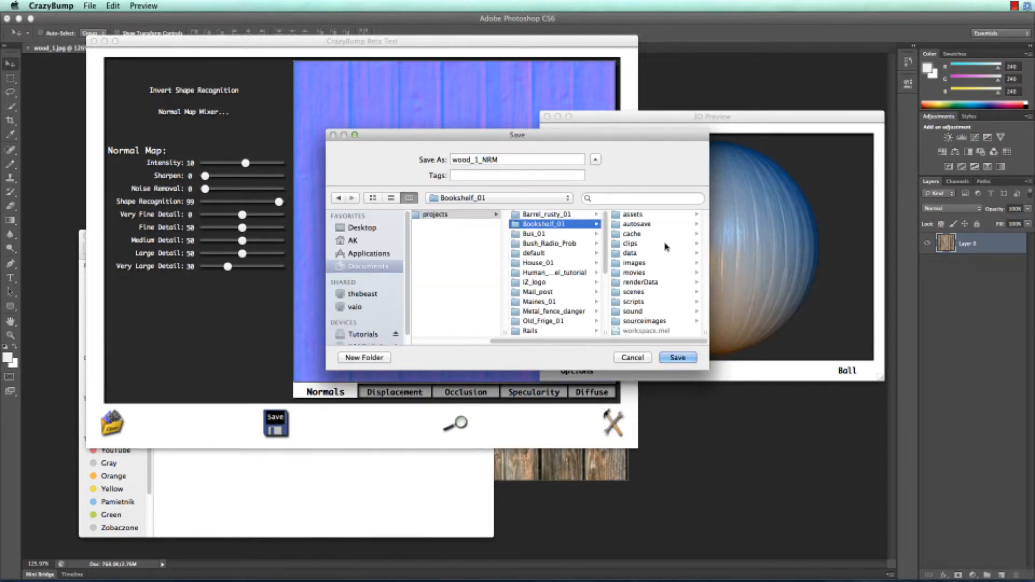
{"action": "left_click", "coordinate": [644, 322]}
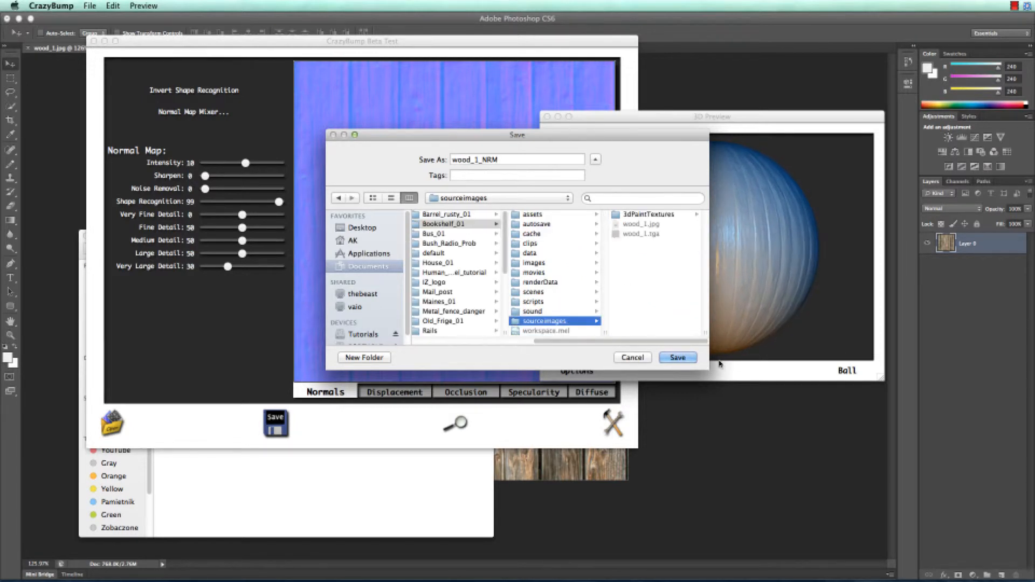
{"action": "left_click", "coordinate": [687, 359]}
Display the specularity map and set its brightness to 28
{"action": "left_click", "coordinate": [518, 393]}
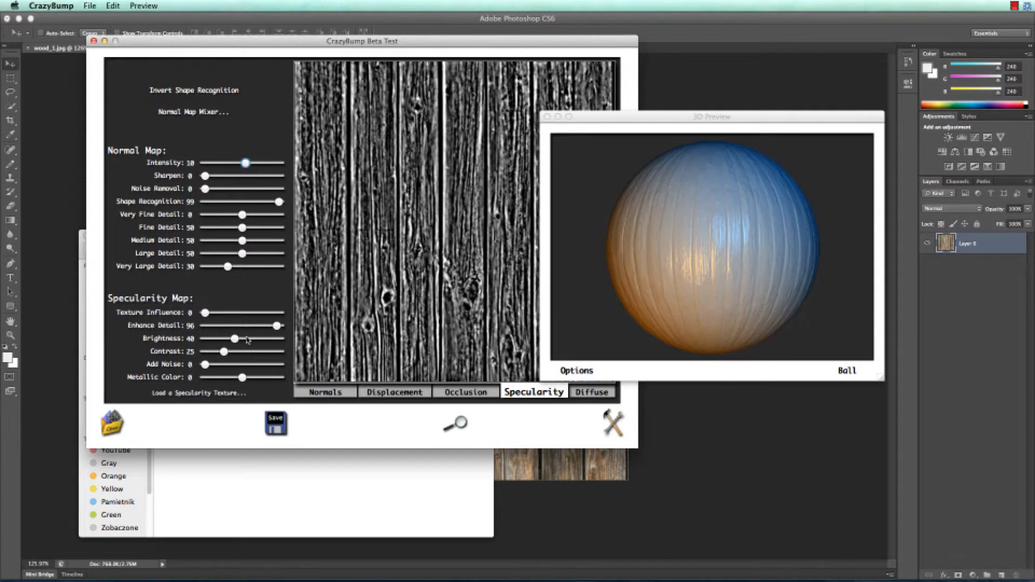
{"action": "left_click_drag", "start_coordinate": [233, 338], "coordinate": [228, 338]}
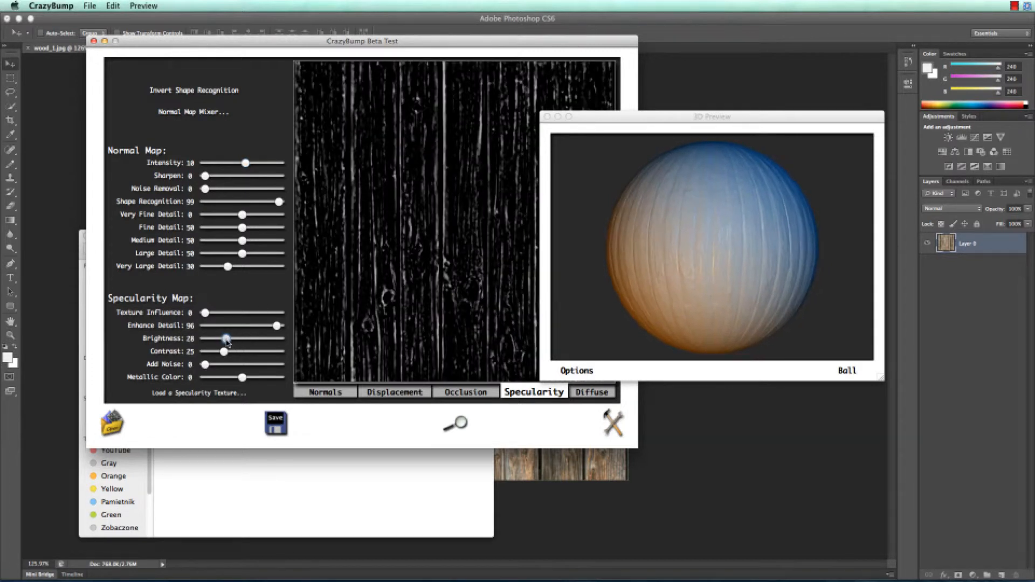
{"action": "left_click_drag", "start_coordinate": [227, 341], "coordinate": [226, 341]}
Save the specularity map to file as wood_1_SPEC in the Bookshelf_01 project's sourceimages folder
{"action": "left_click", "coordinate": [275, 423]}
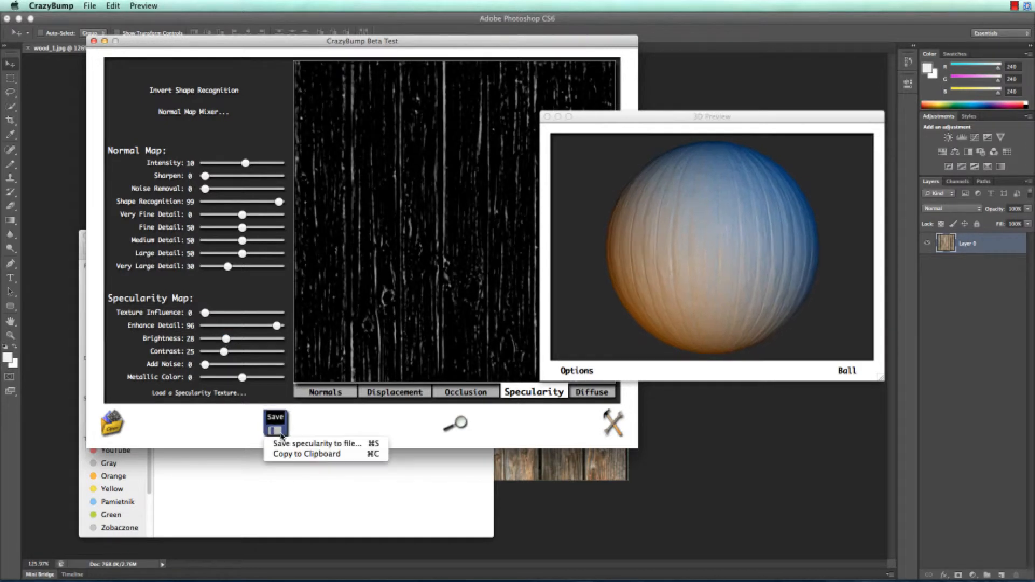
{"action": "left_click", "coordinate": [313, 444]}
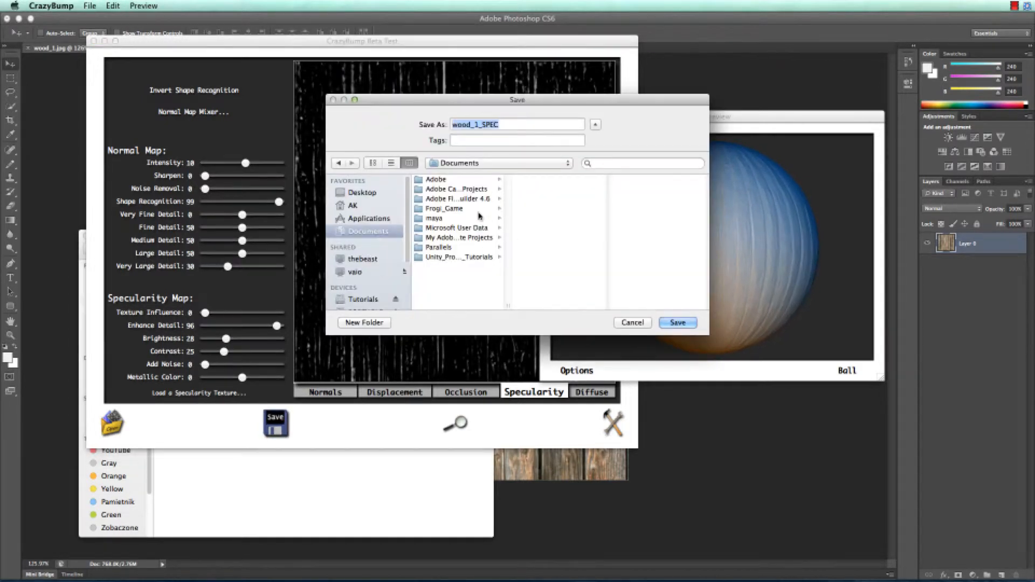
{"action": "left_click", "coordinate": [465, 219]}
{"action": "left_click", "coordinate": [537, 179]}
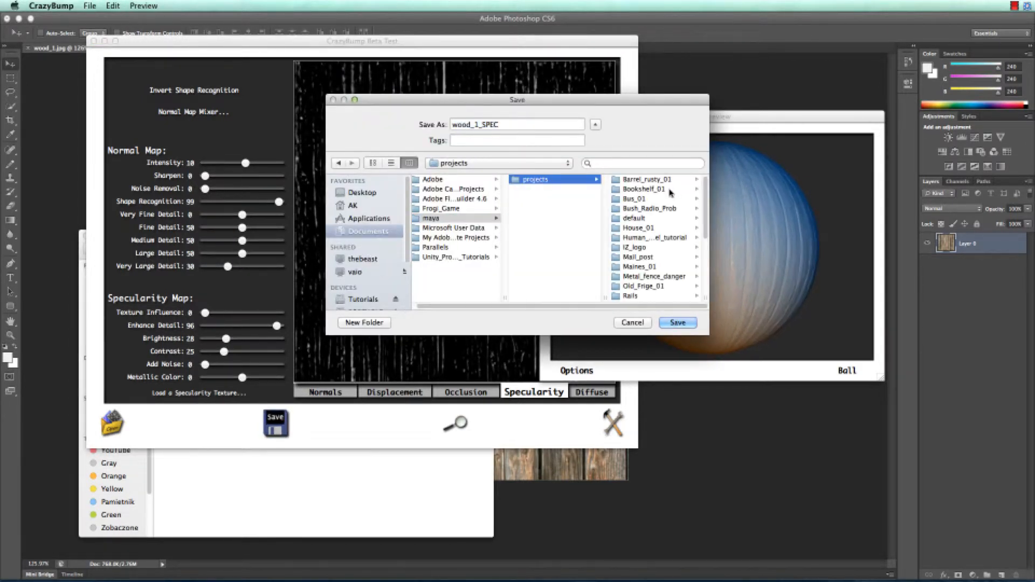
{"action": "left_click", "coordinate": [644, 189]}
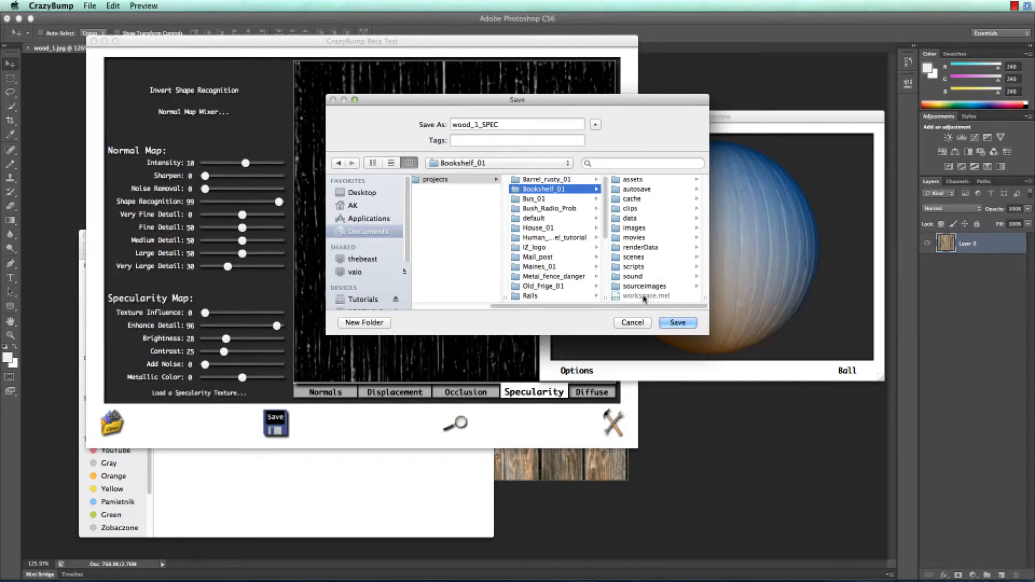
{"action": "left_click", "coordinate": [641, 286]}
{"action": "key", "text": "Return"}
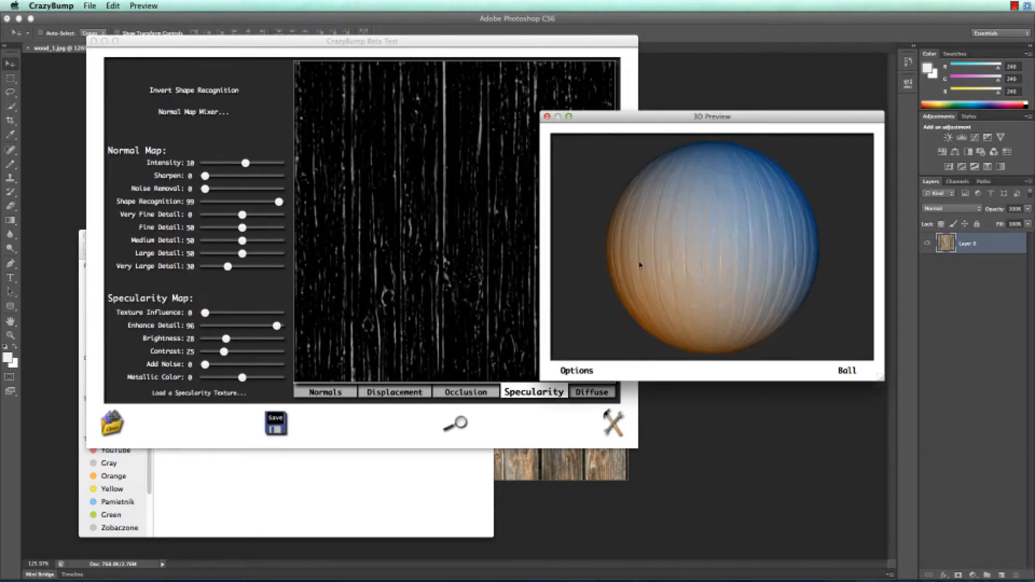
Switch to Photoshop and open wood_1_NRM.png and wood_1_SPEC.png together from the sourceimages folder
{"action": "left_click", "coordinate": [625, 566]}
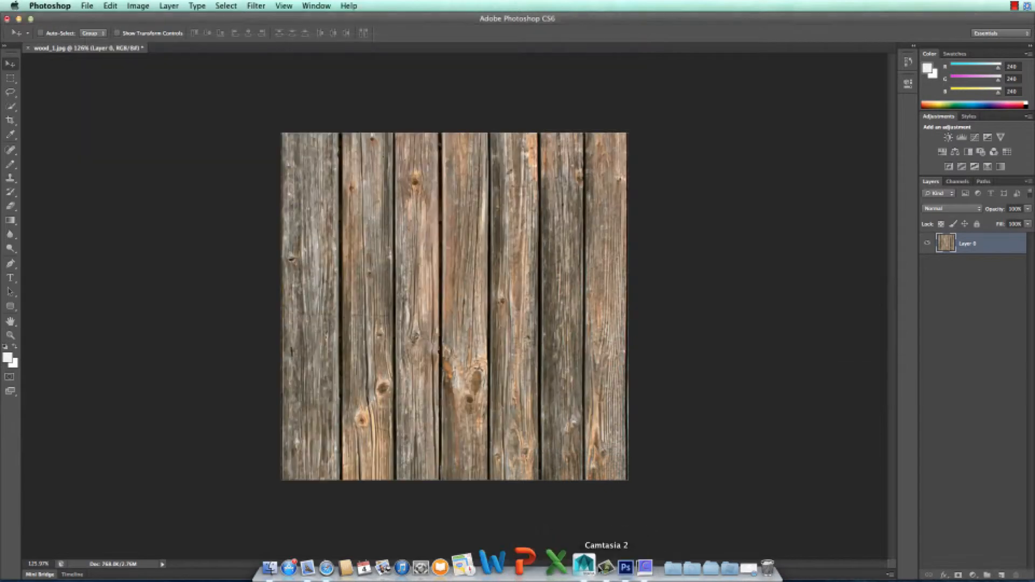
{"action": "left_click", "coordinate": [88, 6]}
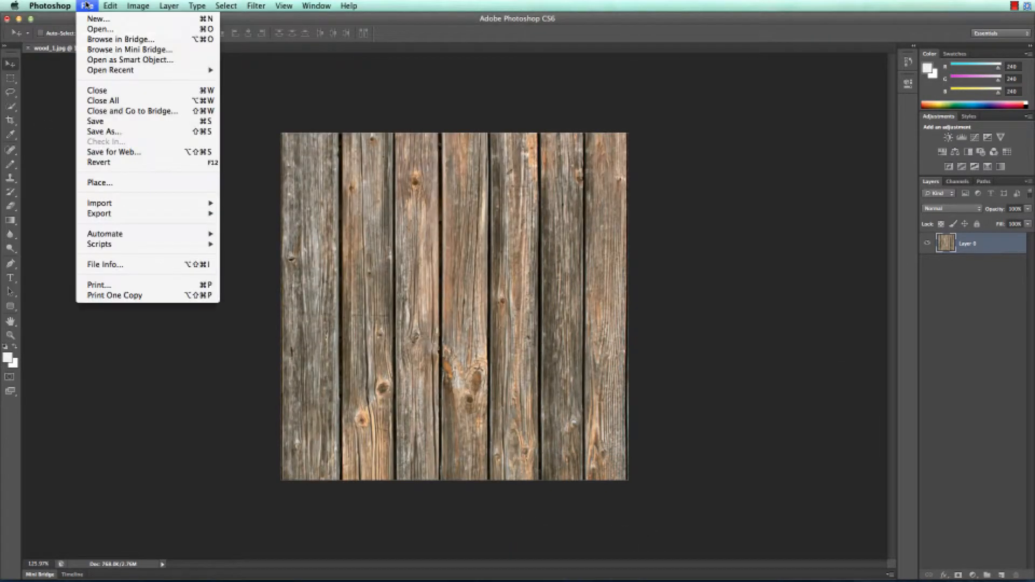
{"action": "left_click", "coordinate": [95, 32]}
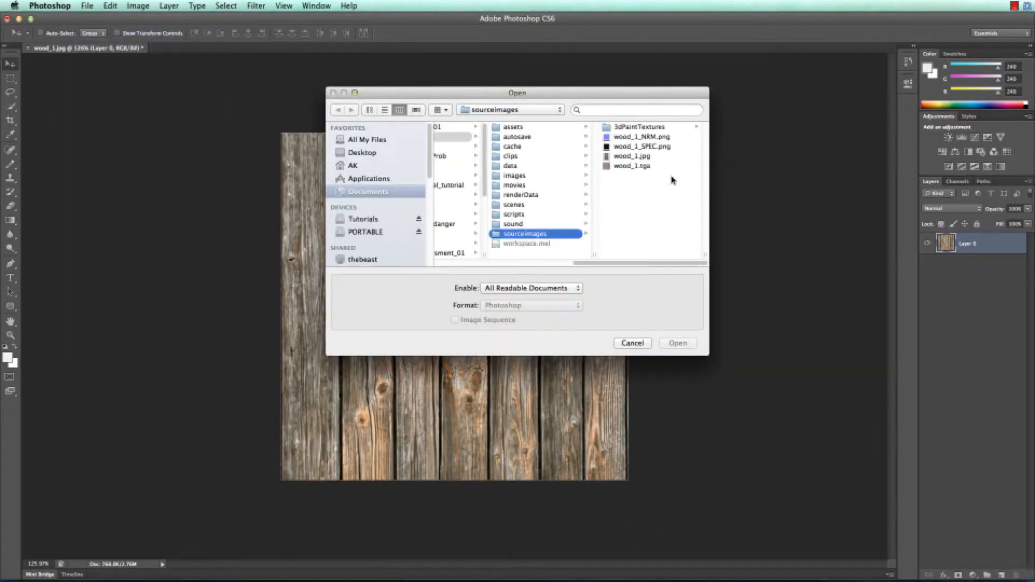
{"action": "left_click", "coordinate": [682, 148]}
{"action": "left_click", "coordinate": [660, 139], "text": "shift"}
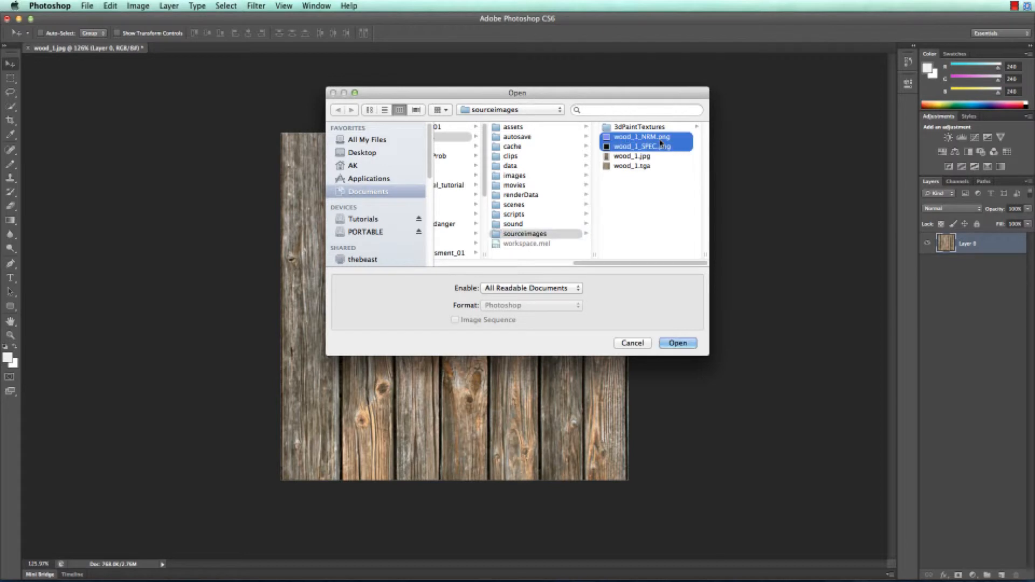
{"action": "left_click", "coordinate": [687, 341]}
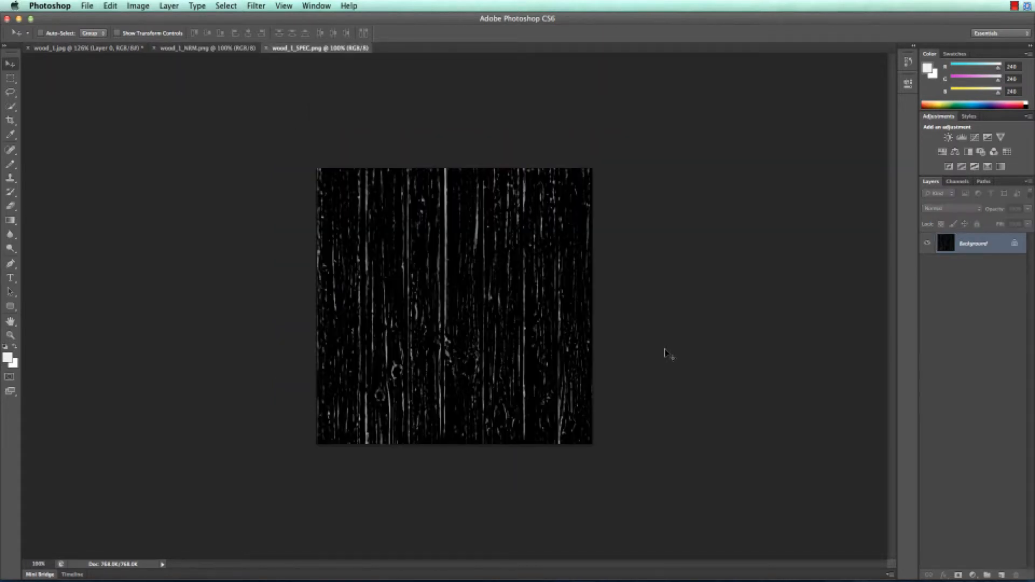
Save the specularity image in Targa format as wood_1_SPEC.tga in the sourceimages folder and accept the Targa options
{"action": "left_click", "coordinate": [95, 6]}
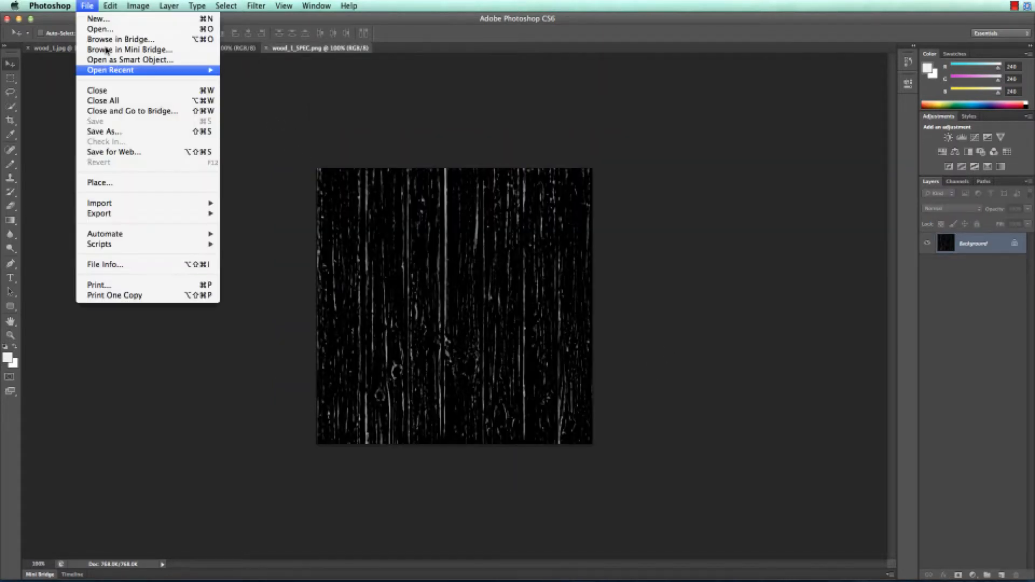
{"action": "left_click", "coordinate": [141, 131]}
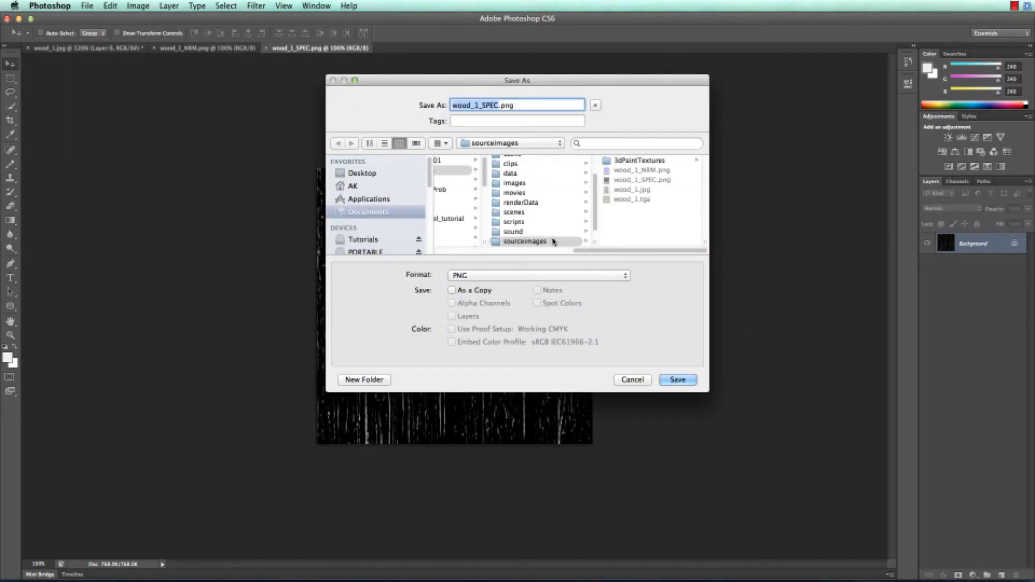
{"action": "left_click", "coordinate": [496, 276]}
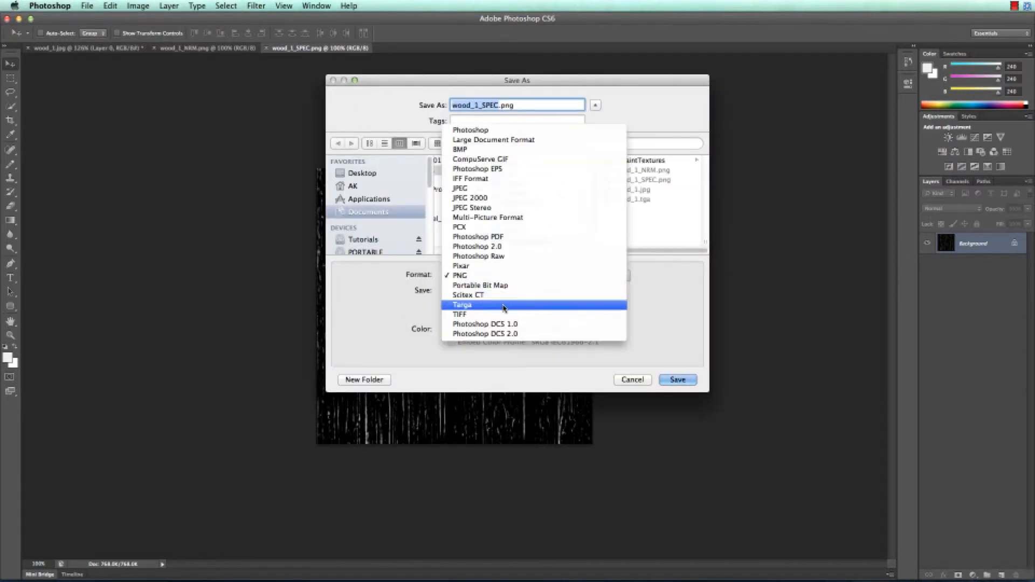
{"action": "left_click", "coordinate": [504, 306]}
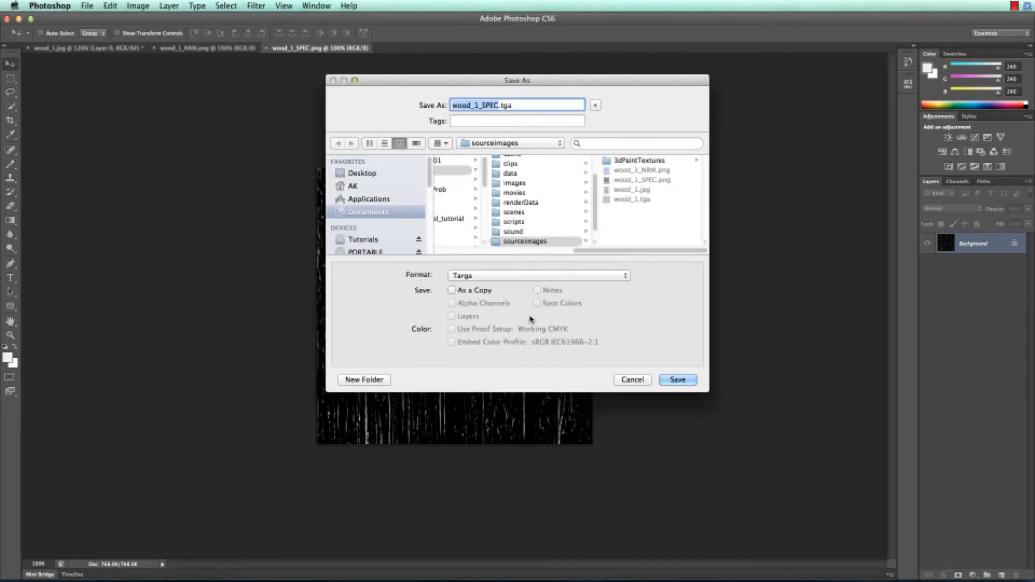
{"action": "left_click", "coordinate": [678, 380]}
{"action": "left_click", "coordinate": [563, 201]}
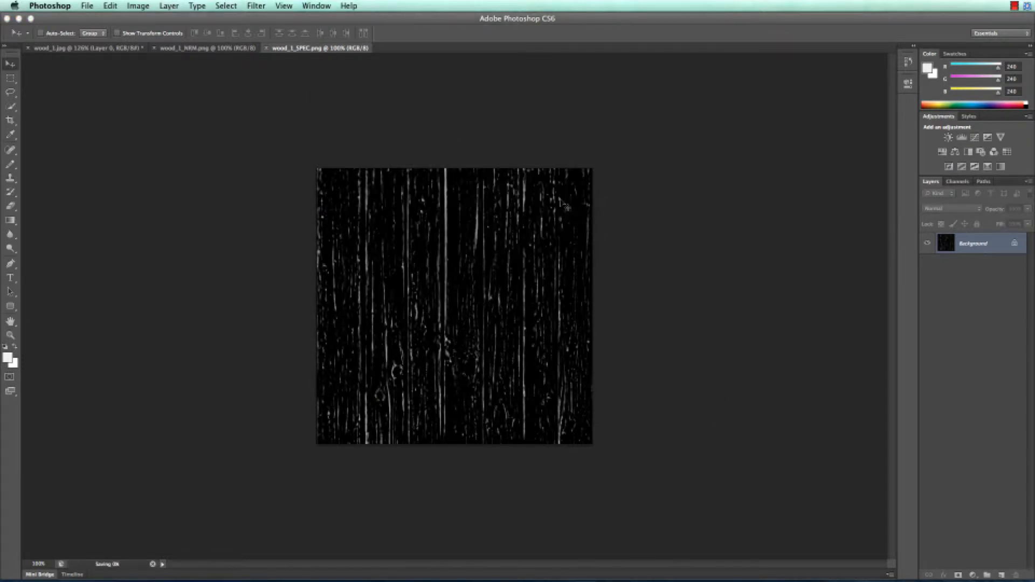
Save the normal map image in Targa format as wood_1_NRM.tga in the sourceimages folder and accept the Targa options
{"action": "left_click", "coordinate": [218, 50]}
{"action": "left_click", "coordinate": [88, 6]}
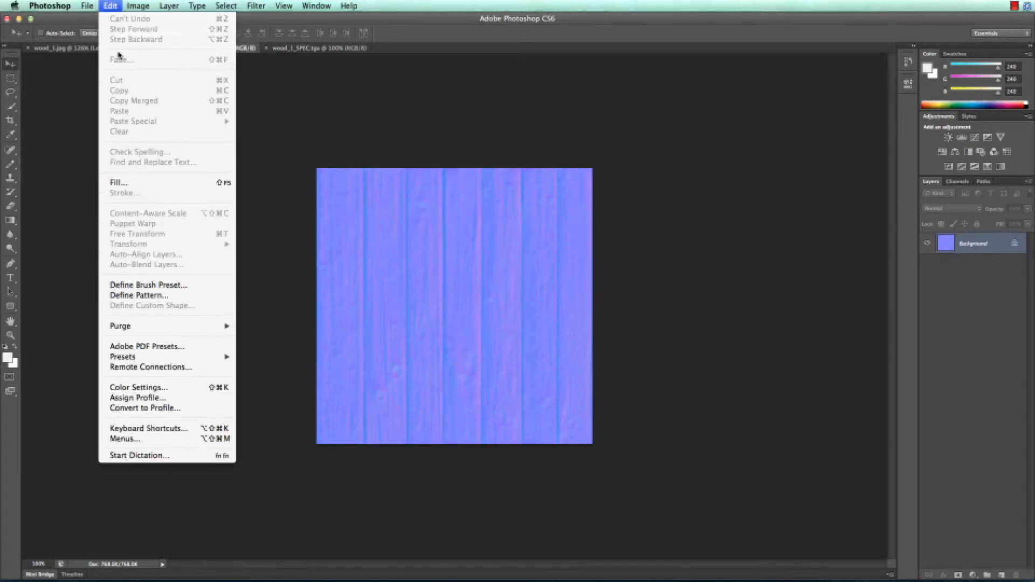
{"action": "left_click", "coordinate": [128, 133]}
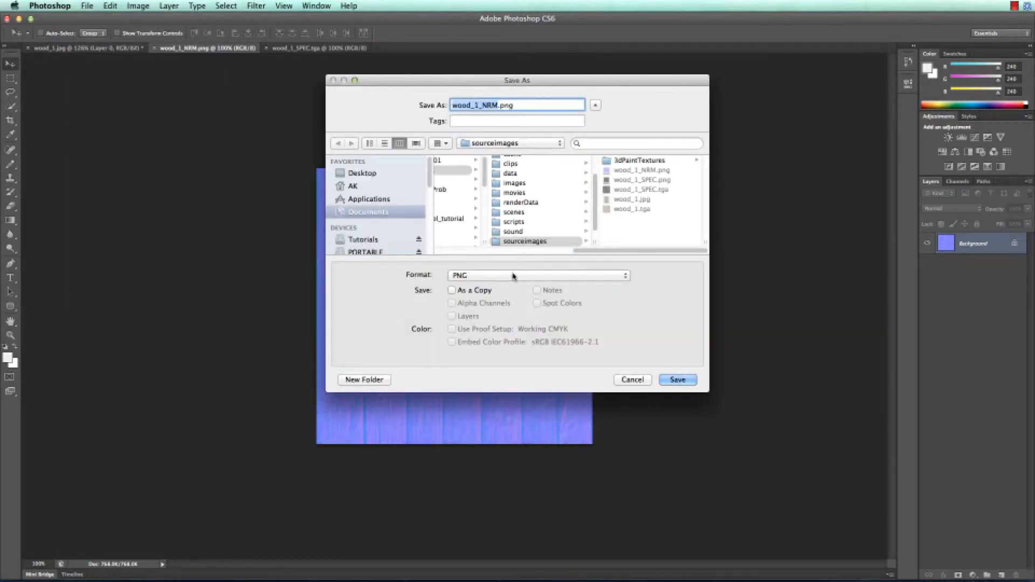
{"action": "left_click", "coordinate": [513, 276]}
{"action": "left_click", "coordinate": [566, 308]}
{"action": "left_click", "coordinate": [686, 380]}
{"action": "left_click", "coordinate": [553, 199]}
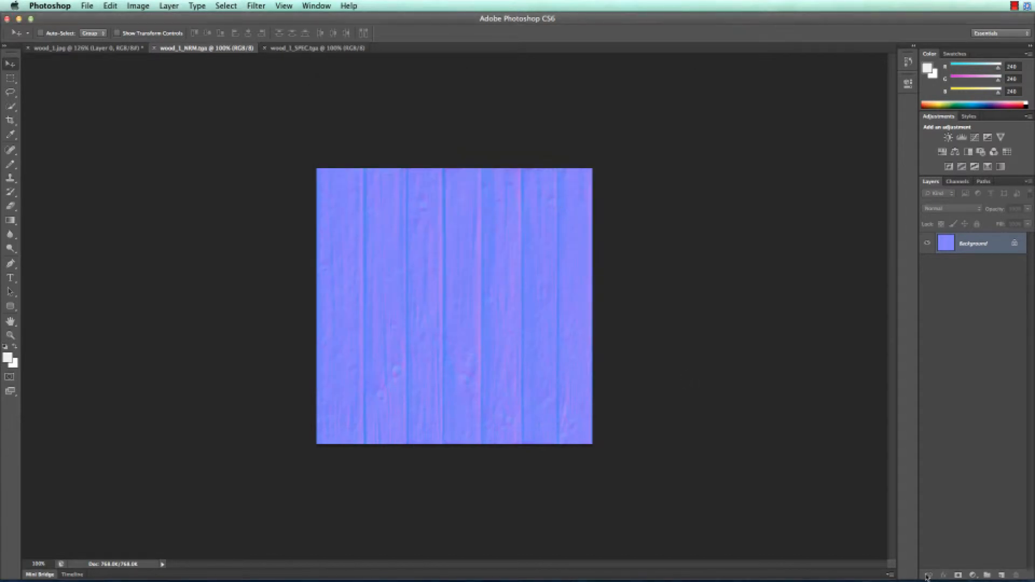
Switch to Maya, create a polygon cube and scale it into a flat board about 6.6 wide, 0.23 thick and 1.34 deep
{"action": "mouse_move", "coordinate": [927, 576]}
{"action": "left_click", "coordinate": [549, 562]}
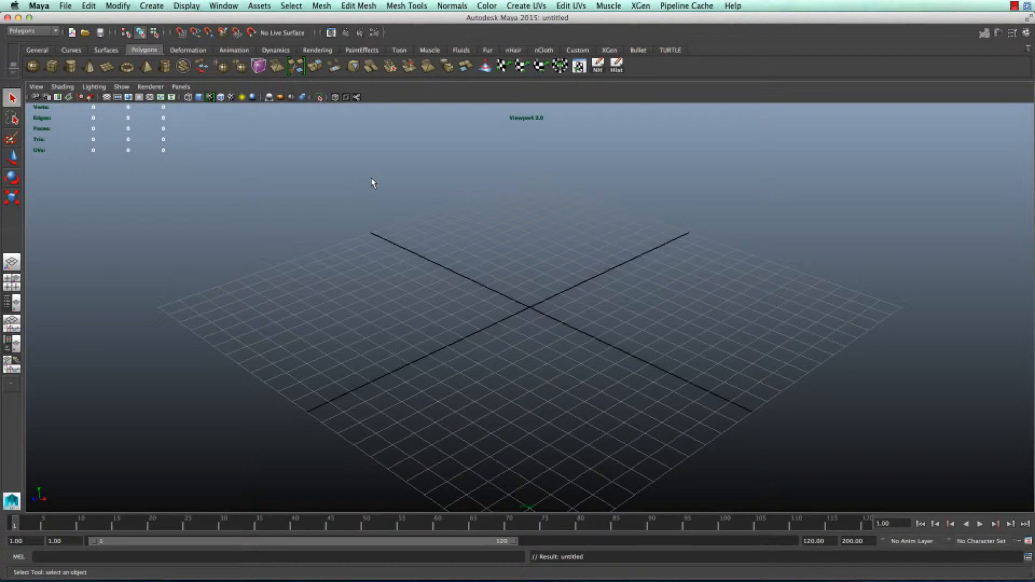
{"action": "left_click", "coordinate": [52, 66]}
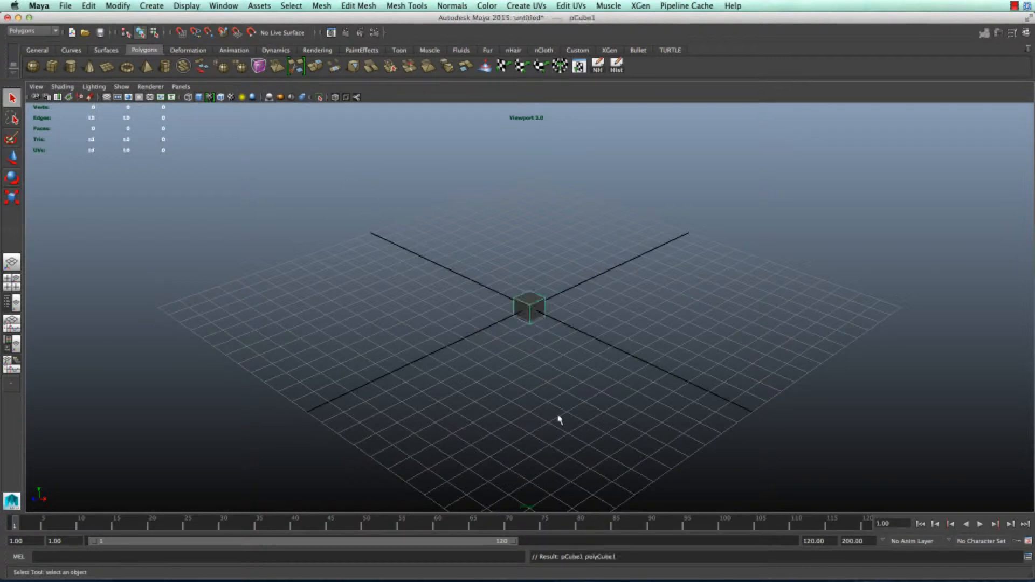
{"action": "key", "text": "w"}
{"action": "key", "text": "r"}
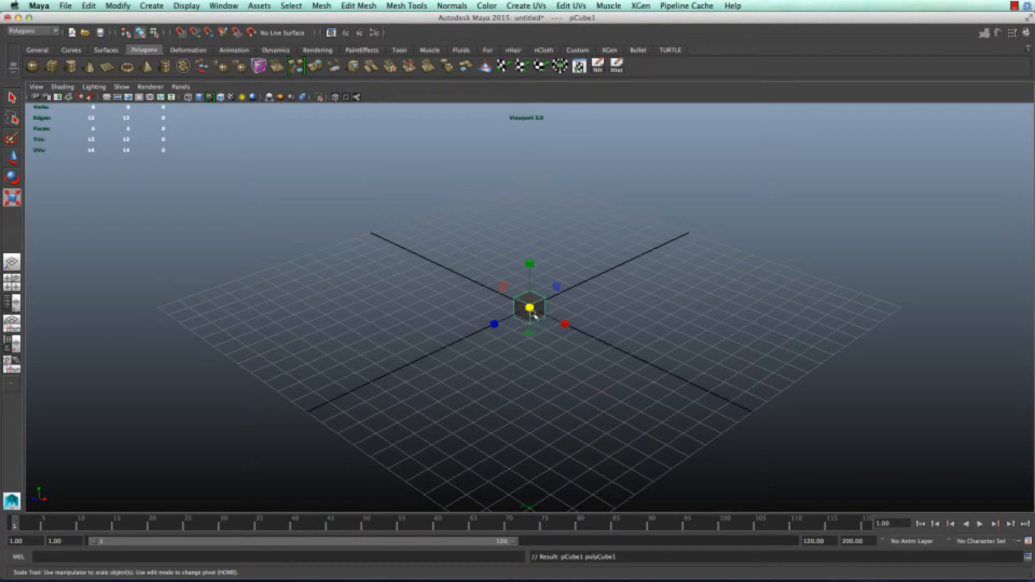
{"action": "left_click_drag", "start_coordinate": [564, 325], "coordinate": [836, 407]}
{"action": "left_click_drag", "start_coordinate": [525, 262], "coordinate": [480, 327]}
Raise the board above the grid and duplicate it four times, spacing the copies vertically as four shelves with one spare board
{"action": "key", "text": "w"}
{"action": "left_click_drag", "start_coordinate": [531, 260], "coordinate": [560, 275]}
{"action": "key", "text": "ctrl+d"}
{"action": "key", "text": "ctrl+d"}
{"action": "key", "text": "ctrl+d"}
{"action": "key", "text": "ctrl+d"}
Rotate the spare board upright by setting its Rotate Z to 90
{"action": "key", "text": "e"}
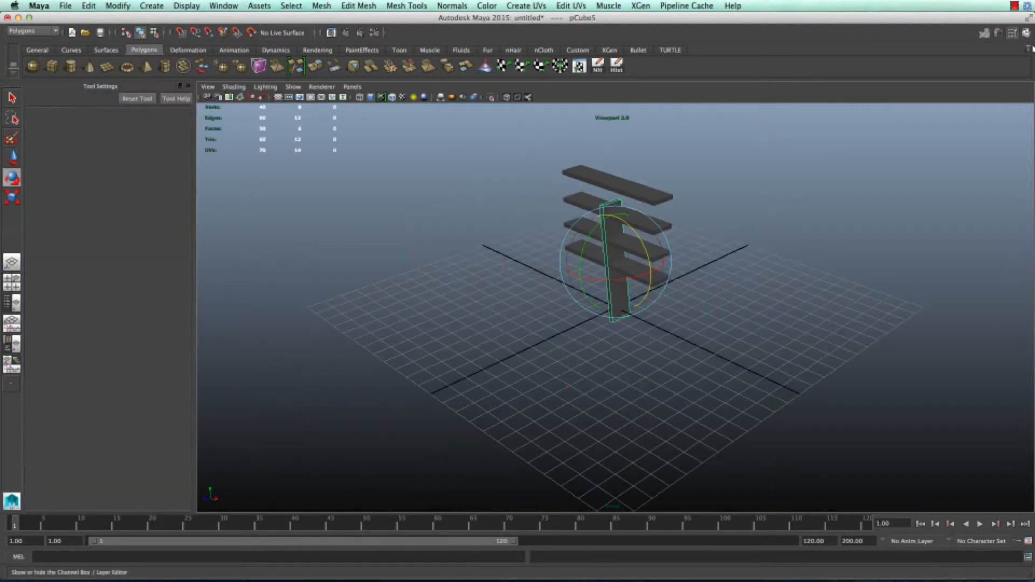
{"action": "left_click", "coordinate": [1012, 33]}
{"action": "left_click", "coordinate": [1012, 33]}
{"action": "left_click", "coordinate": [1026, 33]}
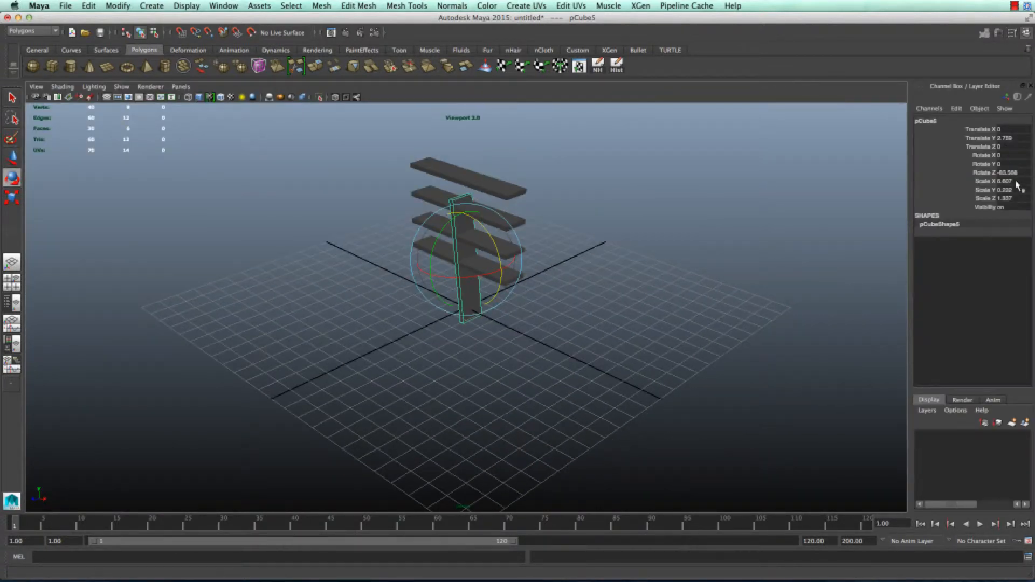
{"action": "key", "text": "Return"}
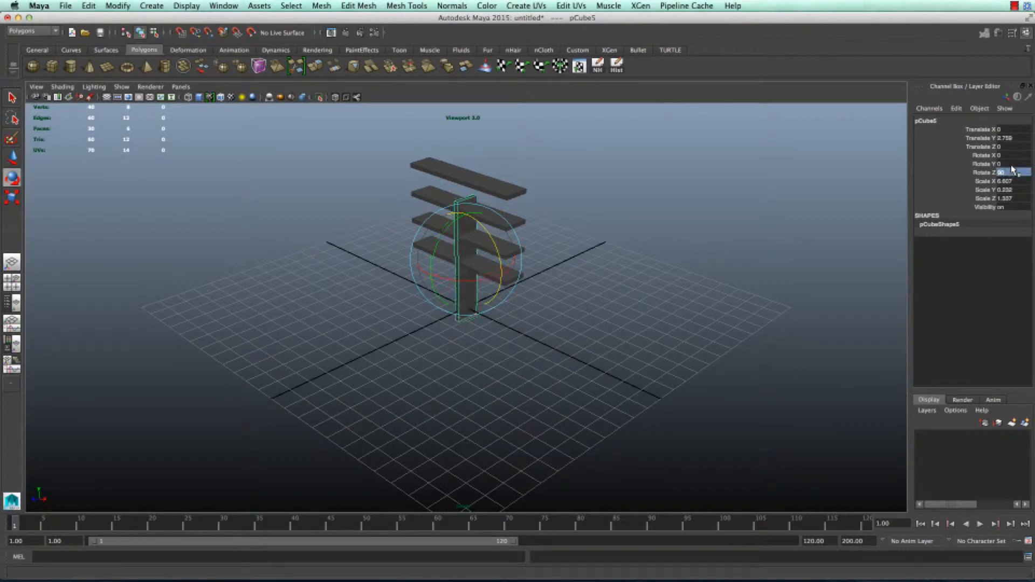
Scale the upright board to about 7.45 long, 0.26 thick and 1.39 deep, and raise it to about Y 4.47
{"action": "left_click", "coordinate": [506, 335]}
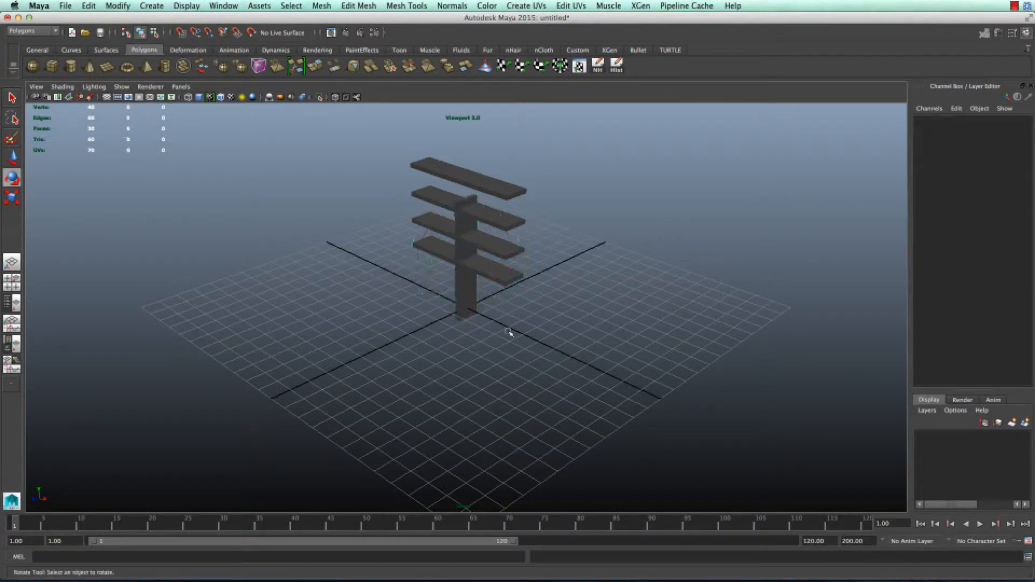
{"action": "left_click", "coordinate": [462, 301]}
{"action": "key", "text": "r"}
{"action": "mouse_move", "coordinate": [439, 279]}
{"action": "left_mouse_down"}
{"action": "mouse_move", "coordinate": [427, 277]}
{"action": "mouse_move", "coordinate": [435, 275]}
{"action": "left_mouse_up"}
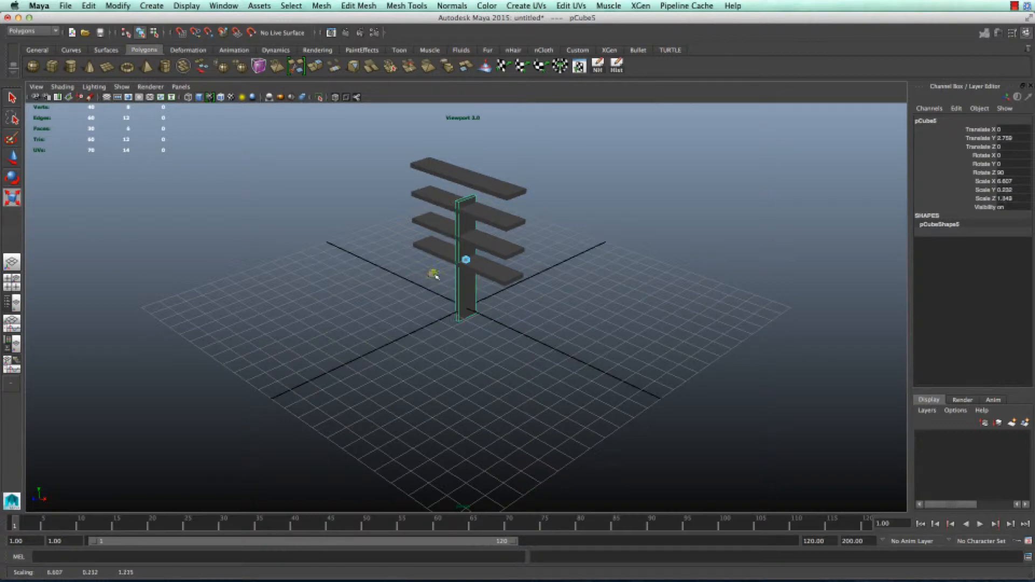
{"action": "key", "text": "w"}
{"action": "left_click_drag", "start_coordinate": [469, 218], "coordinate": [470, 185]}
{"action": "key", "text": "r"}
{"action": "left_click_drag", "start_coordinate": [466, 229], "coordinate": [478, 226]}
Move the upright to one end of the shelves at about X 3.25, and place a duplicate at the opposite end at about X -3.3
{"action": "left_click_drag", "start_coordinate": [485, 320], "coordinate": [548, 318], "text": "alt"}
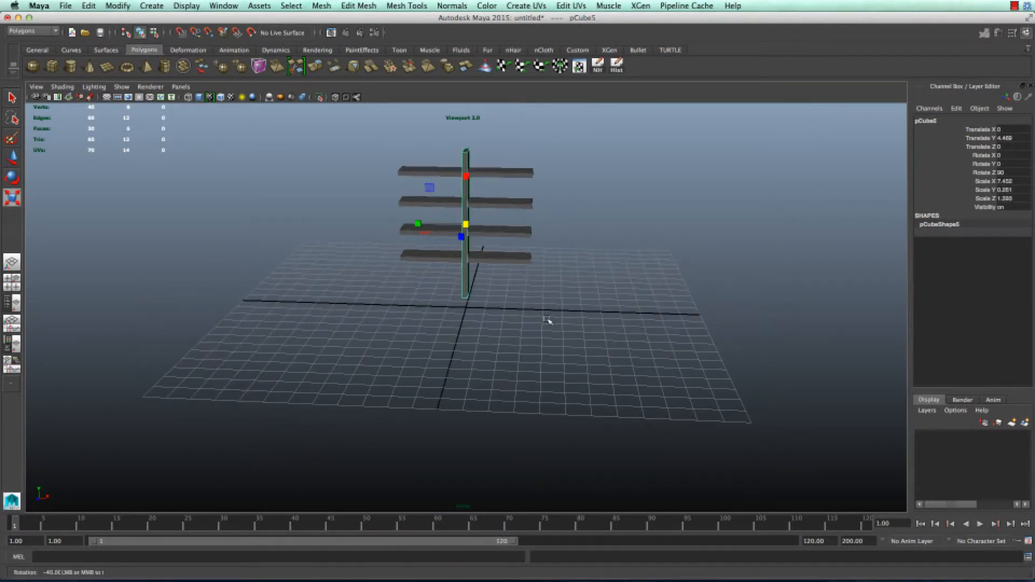
{"action": "key", "text": "w"}
{"action": "left_click_drag", "start_coordinate": [526, 226], "coordinate": [455, 218]}
{"action": "key", "text": "ctrl+d"}
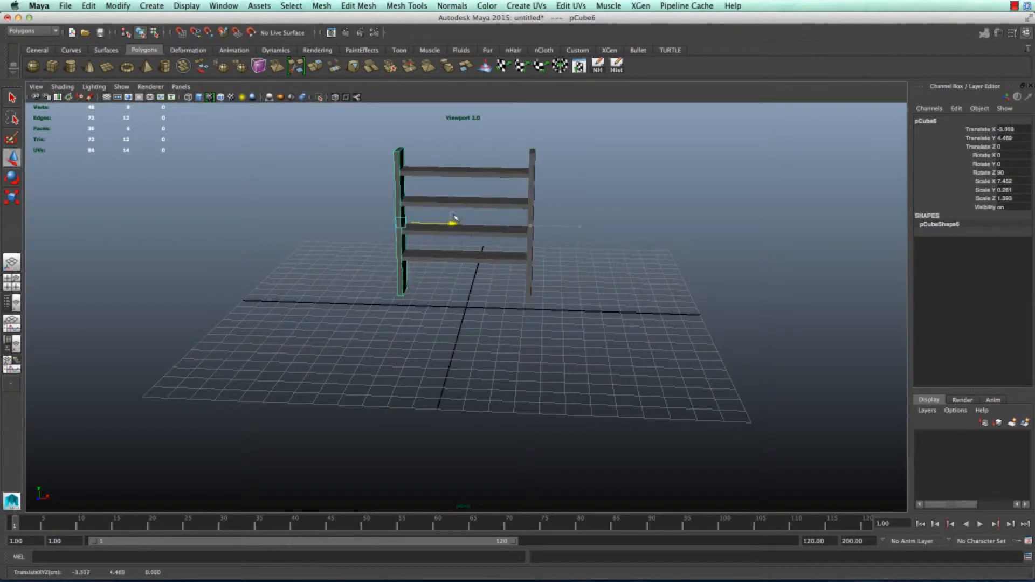
{"action": "left_click", "coordinate": [575, 273]}
Reduce the depth of all four shelves together to about 1.16 so they sit inside the side panels
{"action": "left_click_drag", "start_coordinate": [575, 273], "coordinate": [527, 302], "text": "alt"}
{"action": "right_click_drag", "start_coordinate": [527, 302], "coordinate": [584, 263], "text": "alt"}
{"action": "left_click_drag", "start_coordinate": [585, 263], "coordinate": [561, 241], "text": "alt"}
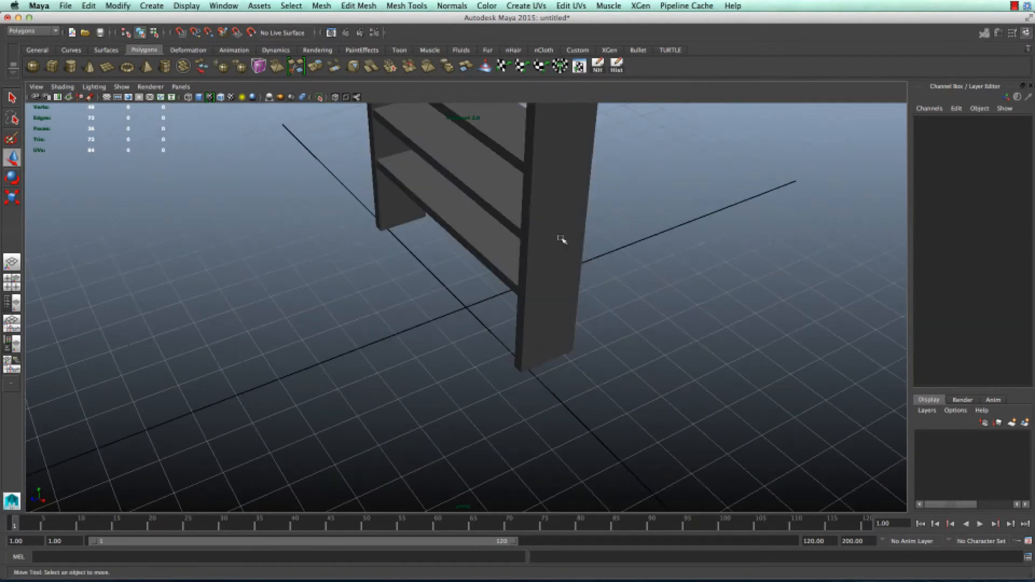
{"action": "middle_click_drag", "start_coordinate": [561, 241], "coordinate": [571, 398], "text": "alt"}
{"action": "left_click_drag", "start_coordinate": [571, 398], "coordinate": [515, 324], "text": "alt"}
{"action": "left_click", "coordinate": [407, 234]}
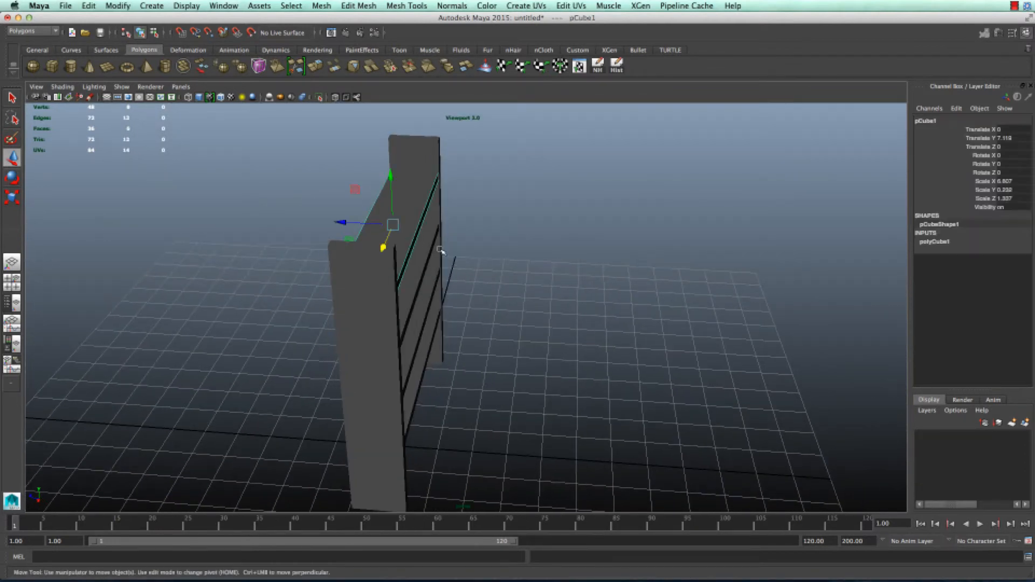
{"action": "key", "text": "e"}
{"action": "key", "text": "r"}
{"action": "left_click", "coordinate": [443, 315]}
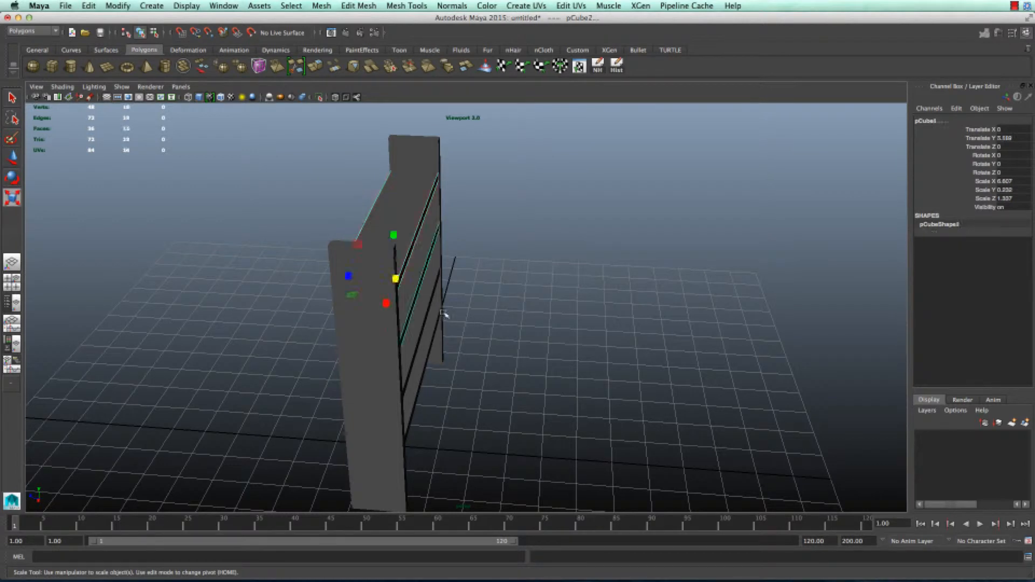
{"action": "left_click", "coordinate": [428, 328]}
{"action": "left_click", "coordinate": [434, 347]}
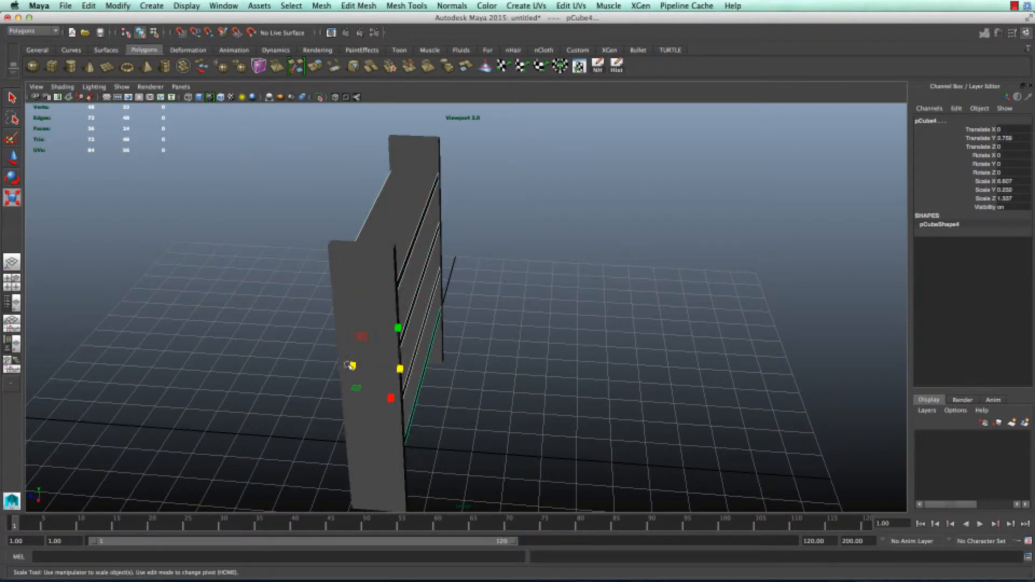
{"action": "left_click_drag", "start_coordinate": [351, 366], "coordinate": [358, 367]}
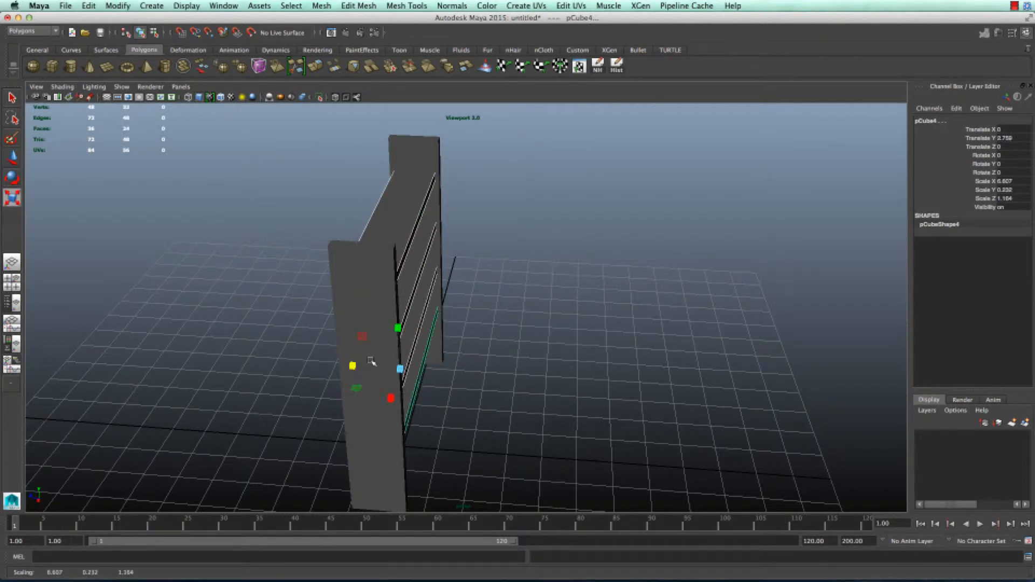
{"action": "left_click", "coordinate": [540, 353]}
Select all four shelves and thin them together to a Scale Y of about 0.14
{"action": "left_click_drag", "start_coordinate": [541, 354], "coordinate": [647, 365], "text": "alt"}
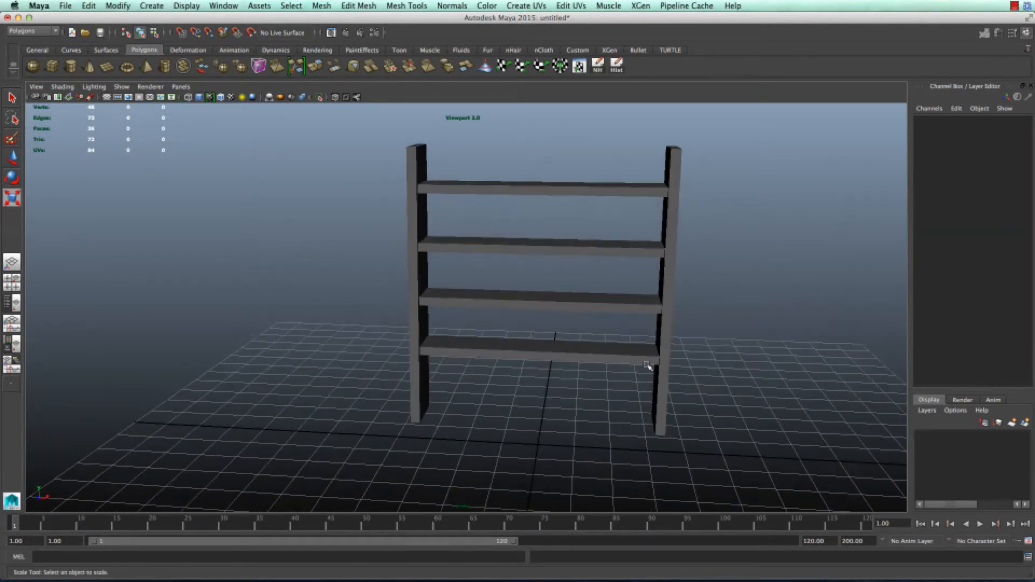
{"action": "left_click", "coordinate": [596, 360]}
{"action": "left_click", "coordinate": [600, 305], "text": "shift"}
{"action": "left_click", "coordinate": [611, 249], "text": "shift"}
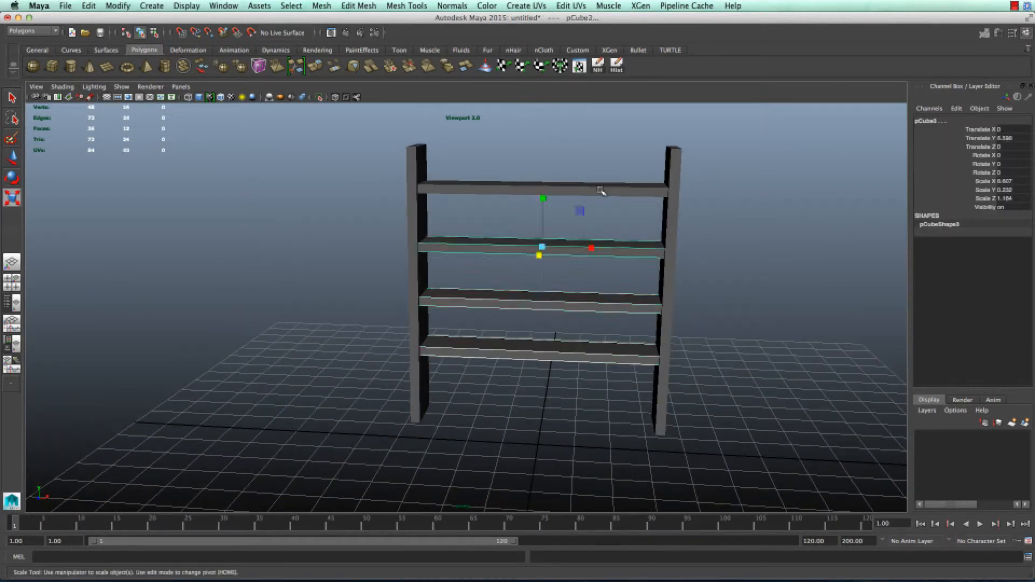
{"action": "left_click", "coordinate": [550, 196], "text": "shift"}
{"action": "left_click_drag", "start_coordinate": [544, 140], "coordinate": [543, 157]}
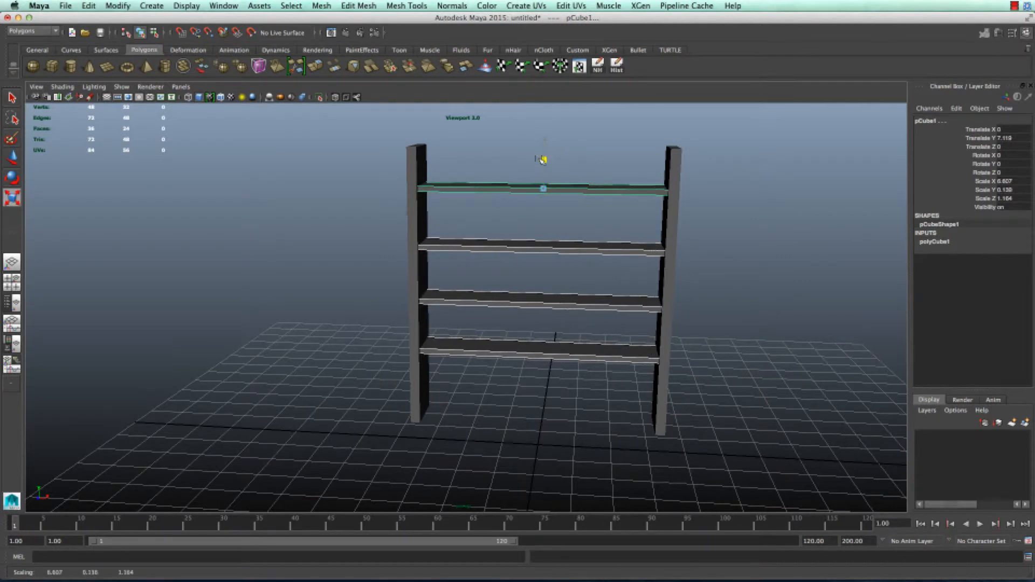
Duplicate the lowest shelf and move the copy down near the base of the side panels as a fifth shelf
{"action": "mouse_move", "coordinate": [598, 416]}
{"action": "left_mouse_down", "text": "alt"}
{"action": "mouse_move", "coordinate": [603, 406]}
{"action": "mouse_move", "coordinate": [592, 411]}
{"action": "left_mouse_up", "text": "alt"}
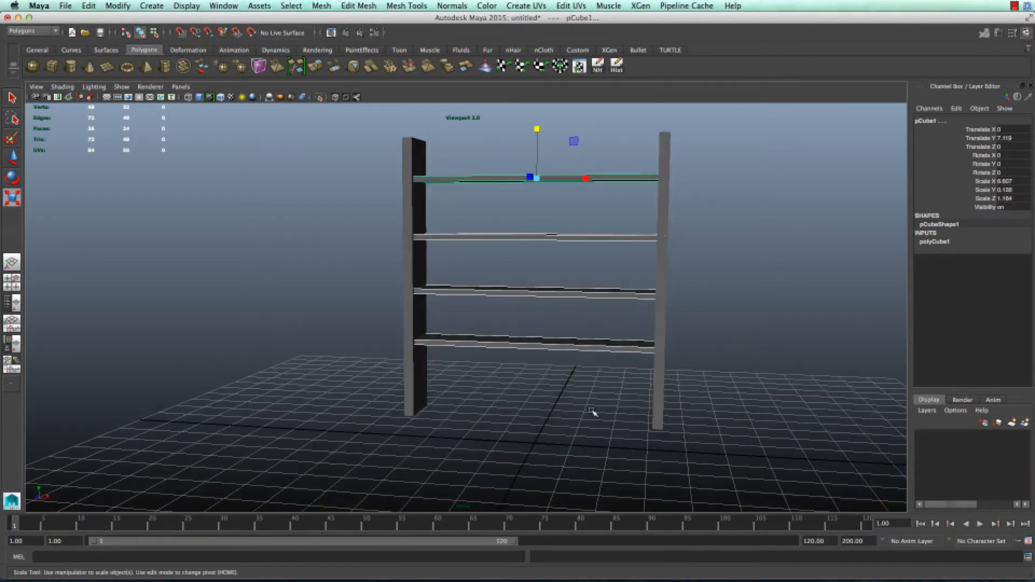
{"action": "left_click", "coordinate": [538, 338]}
{"action": "key", "text": "ctrl+d"}
{"action": "key", "text": "w"}
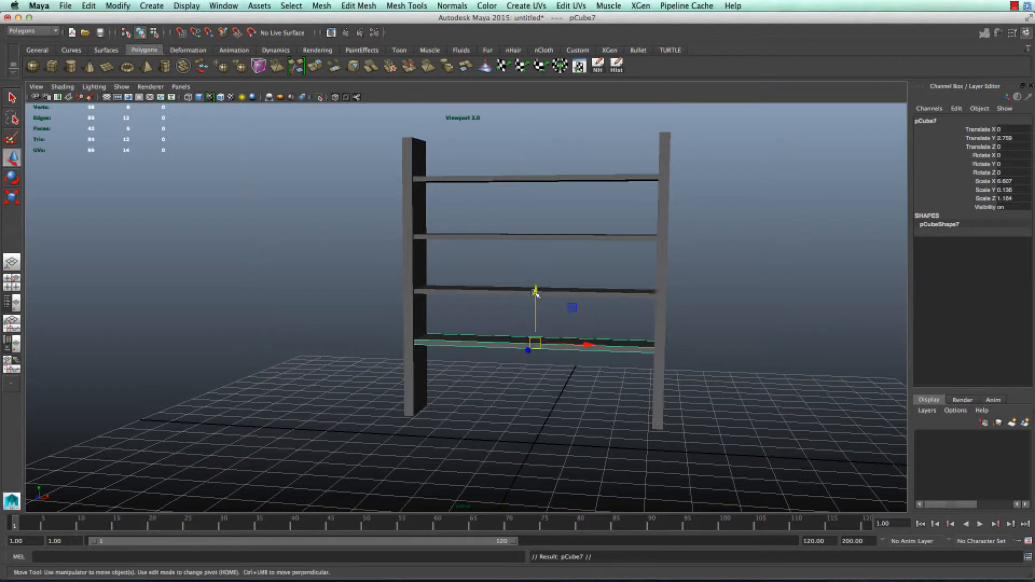
{"action": "left_click_drag", "start_coordinate": [535, 292], "coordinate": [537, 330]}
{"action": "left_click_drag", "start_coordinate": [622, 330], "coordinate": [634, 348], "text": "alt"}
{"action": "left_click_drag", "start_coordinate": [521, 326], "coordinate": [523, 343]}
{"action": "left_click", "coordinate": [781, 339]}
Select all the bookshelf parts and apply Automatic Mapping to their UVs
{"action": "left_click_drag", "start_coordinate": [781, 340], "coordinate": [644, 353], "text": "alt"}
{"action": "left_click", "coordinate": [622, 353]}
{"action": "middle_click_drag", "start_coordinate": [599, 333], "coordinate": [543, 250], "text": "alt"}
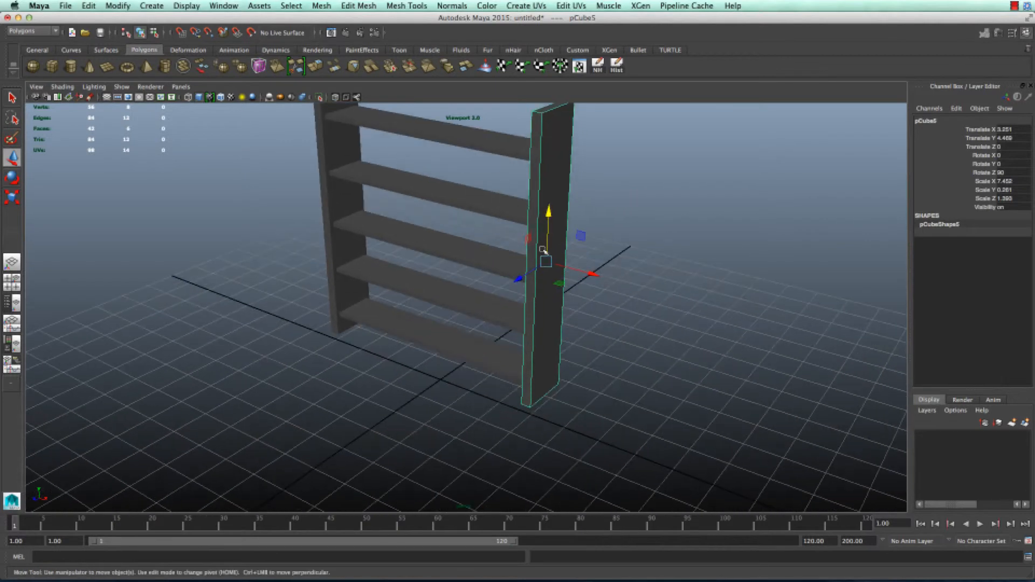
{"action": "scroll", "coordinate": [446, 333], "scroll_direction": "down", "scroll_amount": 3}
{"action": "left_click_drag", "start_coordinate": [575, 395], "coordinate": [287, 146]}
{"action": "left_click", "coordinate": [562, 60]}
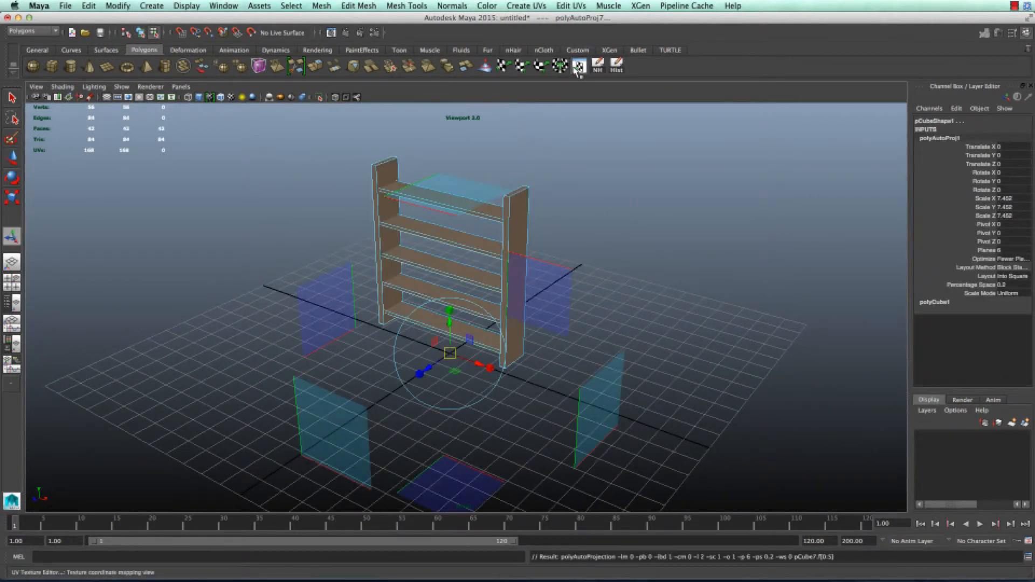
Open the UV Texture Editor, return to object selection and select all the bookshelf parts to examine their UV layout
{"action": "left_click", "coordinate": [579, 65]}
{"action": "left_click", "coordinate": [649, 227]}
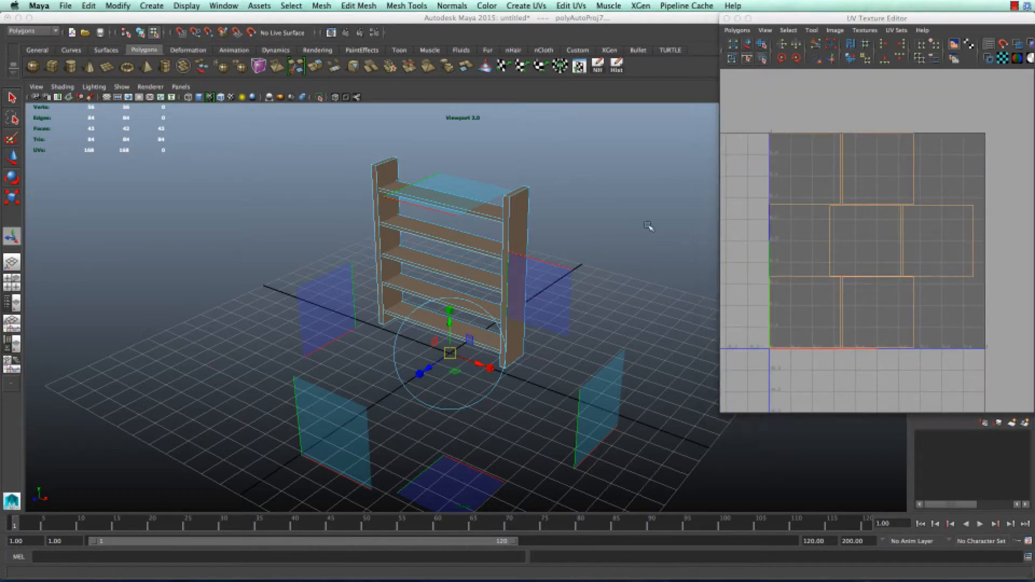
{"action": "right_click_drag", "start_coordinate": [517, 224], "coordinate": [551, 212]}
{"action": "left_click", "coordinate": [542, 279]}
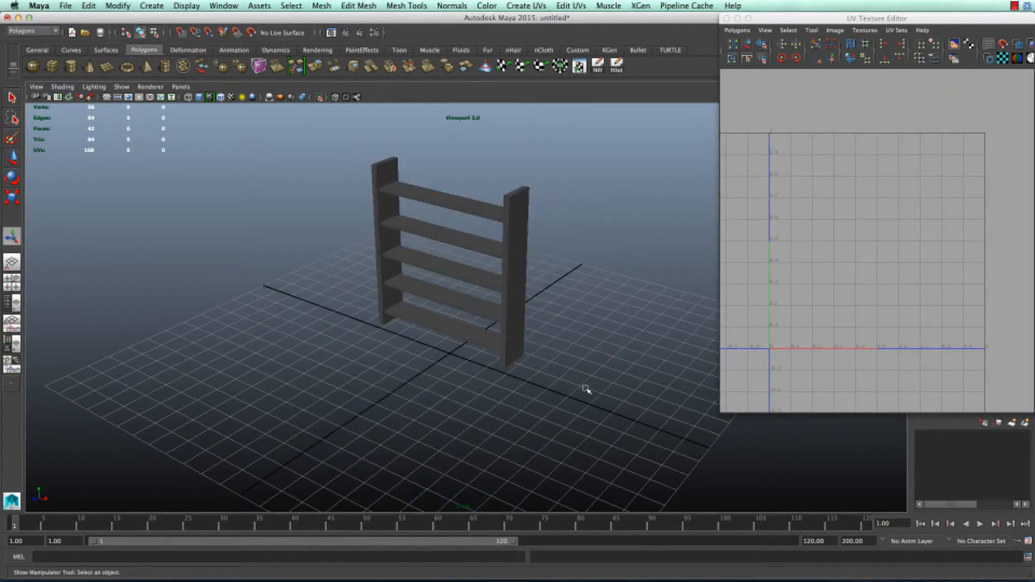
{"action": "left_click_drag", "start_coordinate": [586, 389], "coordinate": [277, 108]}
{"action": "right_click_drag", "start_coordinate": [435, 267], "coordinate": [460, 181], "text": "alt"}
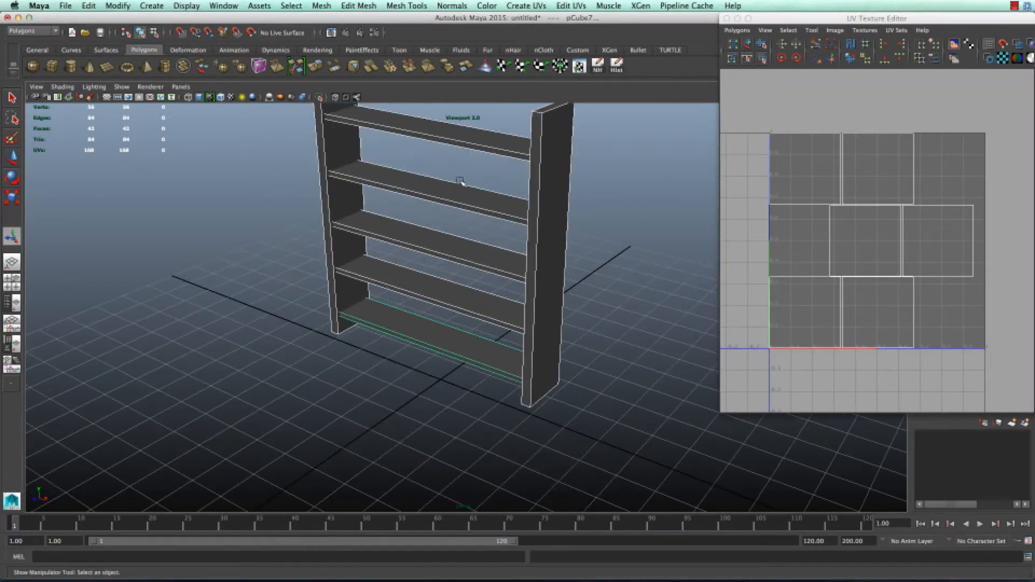
Select only the top shelf, close the UV Texture Editor and isolate the shelf in the viewport
{"action": "left_click", "coordinate": [452, 135]}
{"action": "middle_click_drag", "start_coordinate": [453, 151], "coordinate": [420, 258], "text": "alt"}
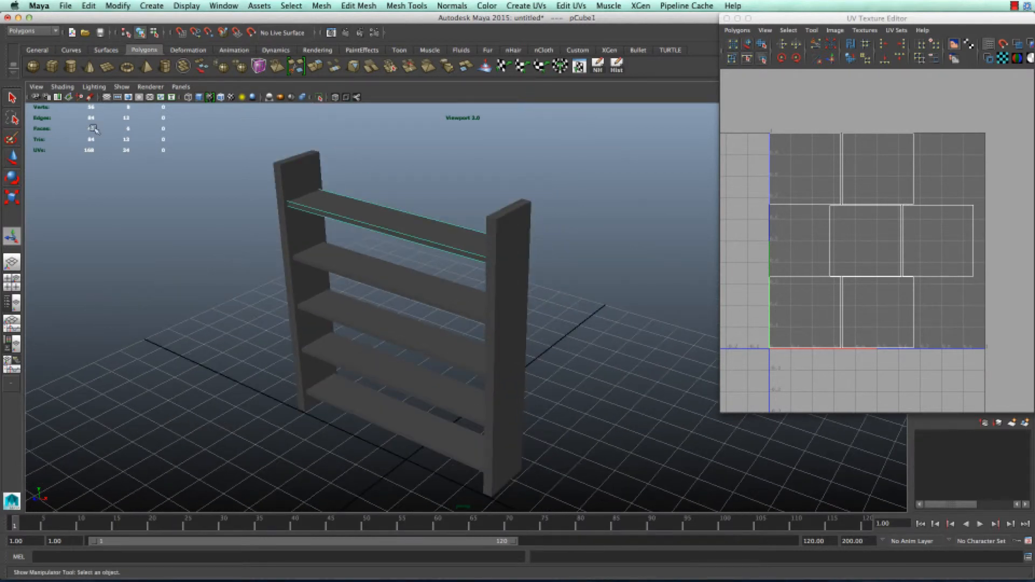
{"action": "left_click", "coordinate": [727, 18]}
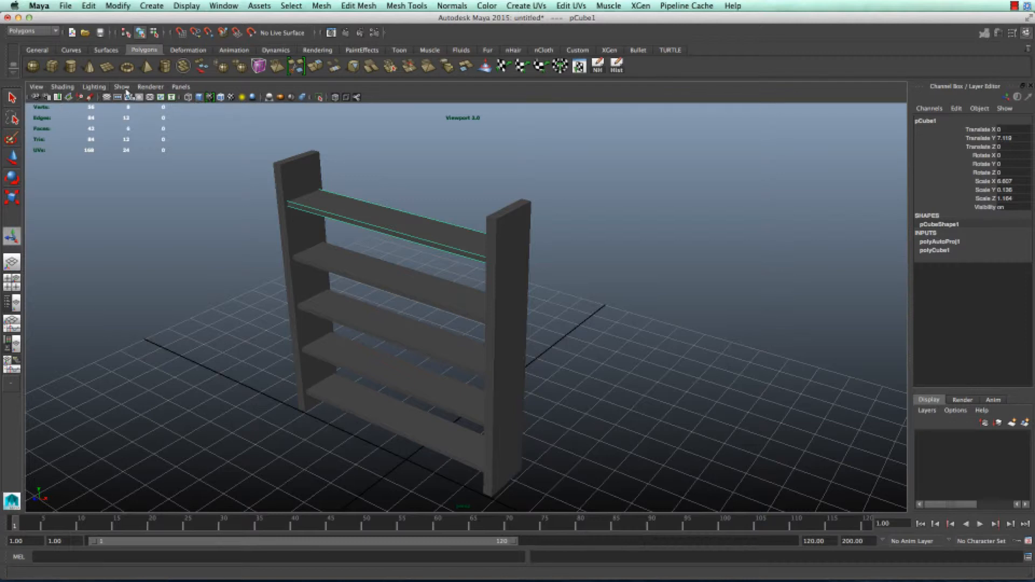
{"action": "left_click", "coordinate": [122, 87]}
{"action": "mouse_move", "coordinate": [162, 102]}
{"action": "left_click", "coordinate": [242, 108]}
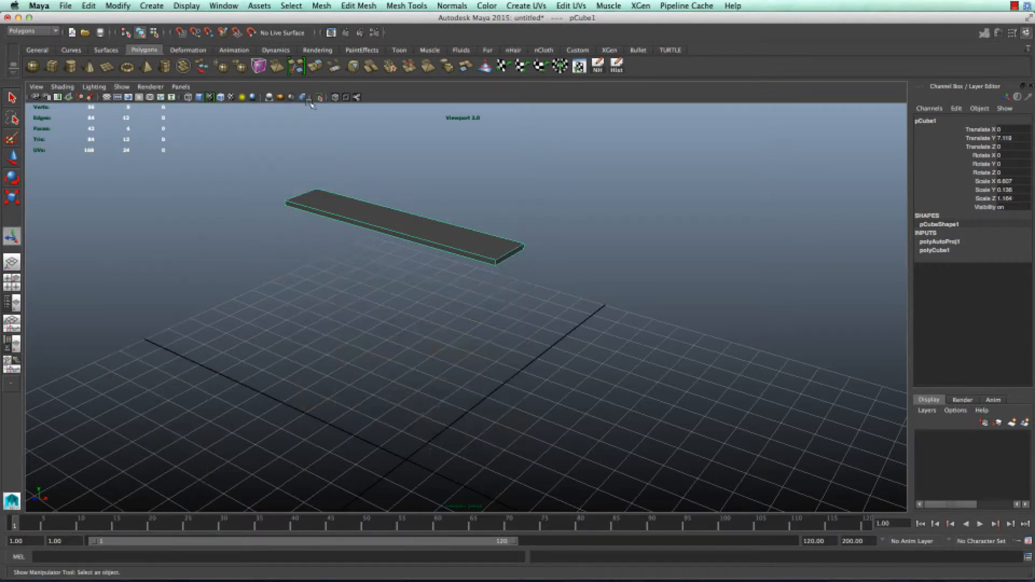
Delete the hidden faces at both short ends of the top shelf and return to object mode
{"action": "left_click_drag", "start_coordinate": [542, 290], "coordinate": [495, 277], "text": "alt"}
{"action": "right_click_drag", "start_coordinate": [449, 225], "coordinate": [470, 242]}
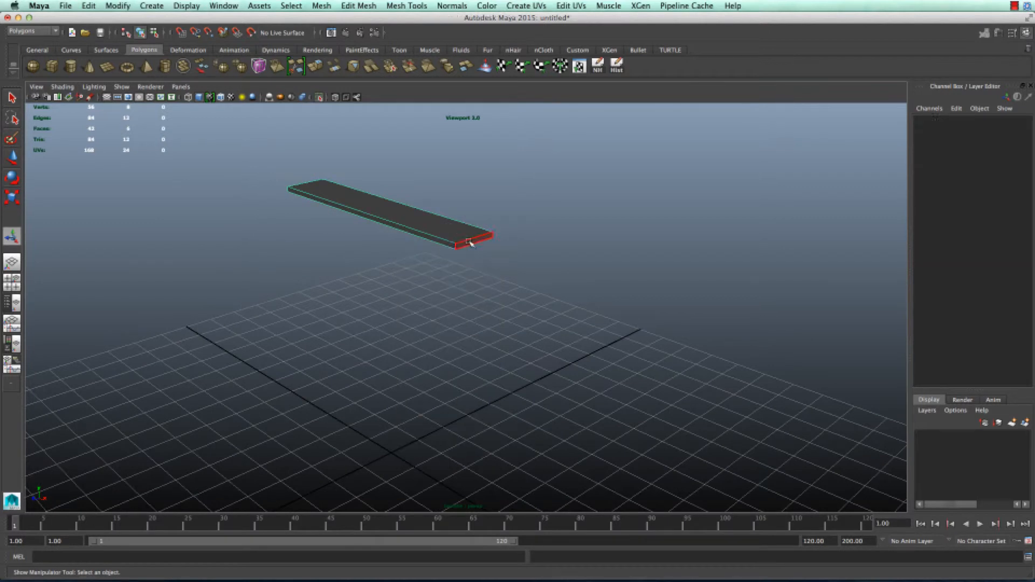
{"action": "left_click_drag", "start_coordinate": [361, 321], "coordinate": [452, 299], "text": "alt"}
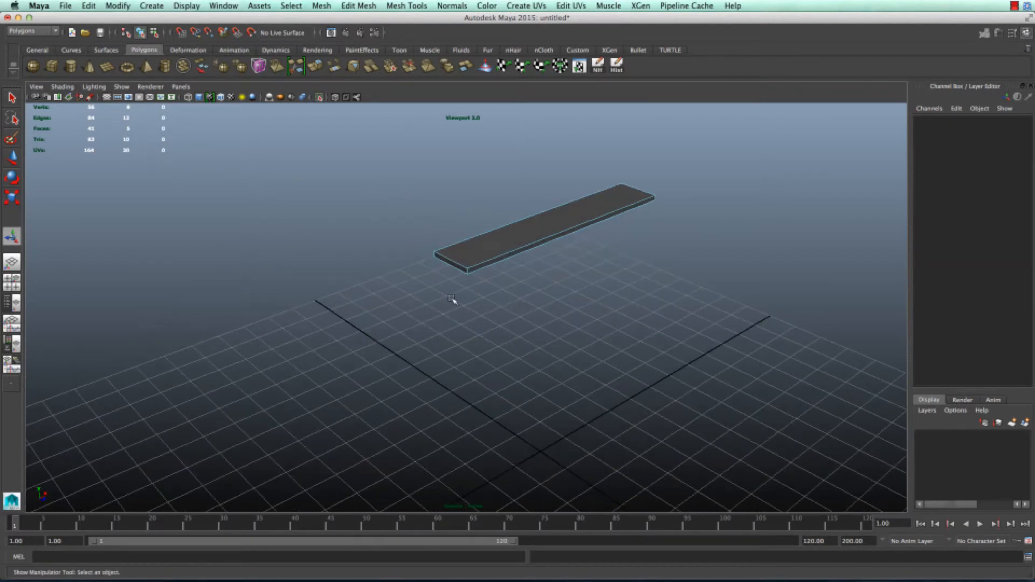
{"action": "left_click", "coordinate": [450, 264]}
{"action": "key", "text": "Delete"}
{"action": "right_click_drag", "start_coordinate": [481, 242], "coordinate": [530, 229]}
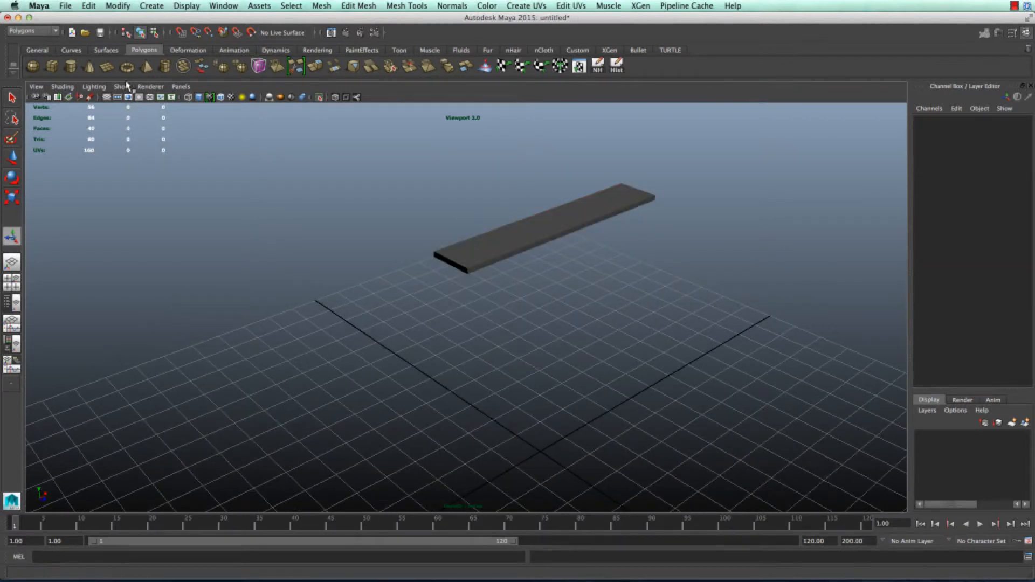
Turn off the isolated view to show the whole bookshelf again
{"action": "left_click", "coordinate": [127, 86]}
{"action": "mouse_move", "coordinate": [147, 102]}
{"action": "left_click", "coordinate": [247, 106]}
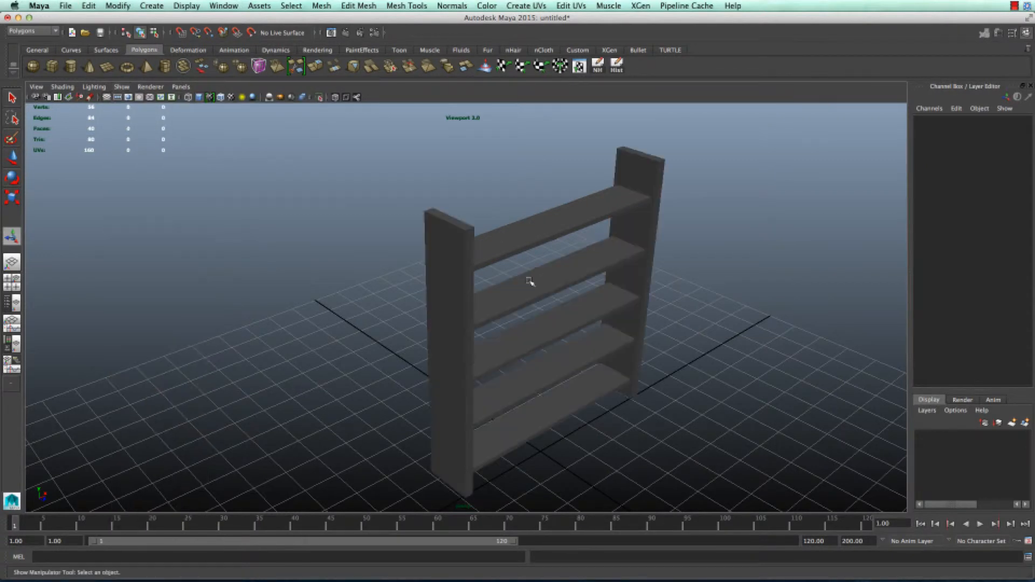
Select both upright side panels of the bookshelf and move them backward along Z, clear of the shelves, to about -5.18
{"action": "left_click", "coordinate": [507, 309]}
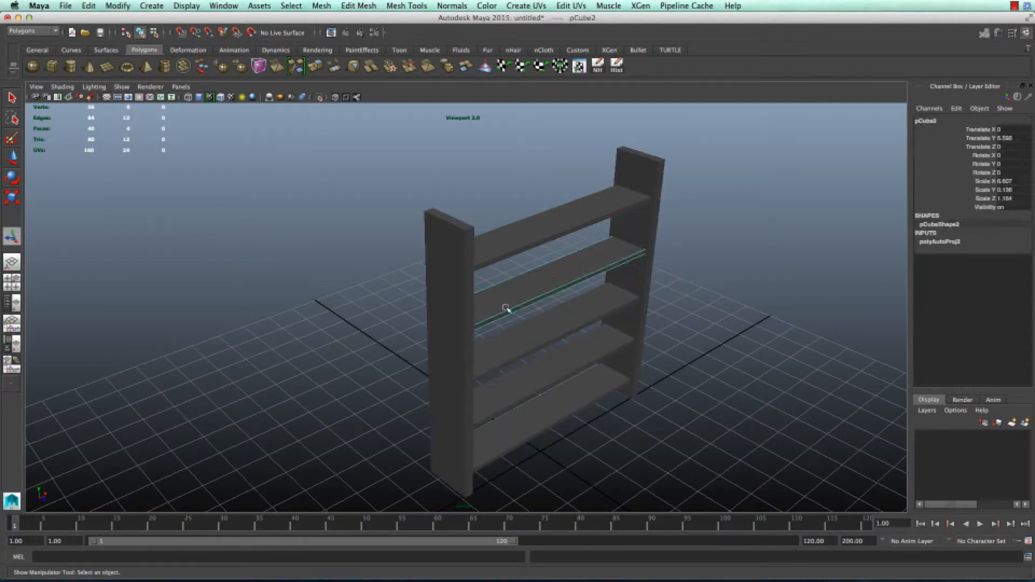
{"action": "left_click", "coordinate": [446, 310]}
{"action": "left_click", "coordinate": [636, 230], "text": "shift"}
{"action": "key", "text": "w"}
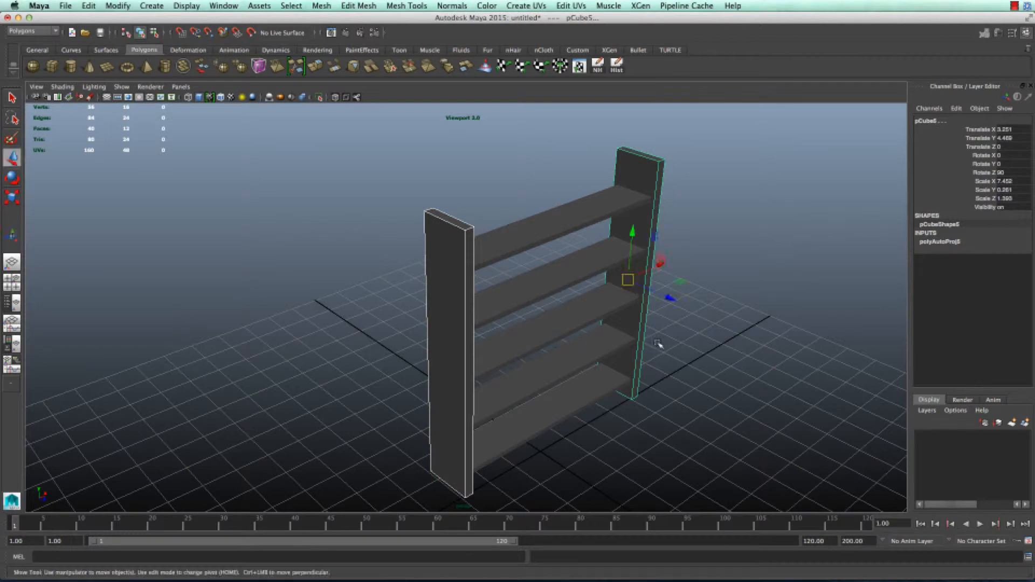
{"action": "left_click_drag", "start_coordinate": [667, 297], "coordinate": [535, 237]}
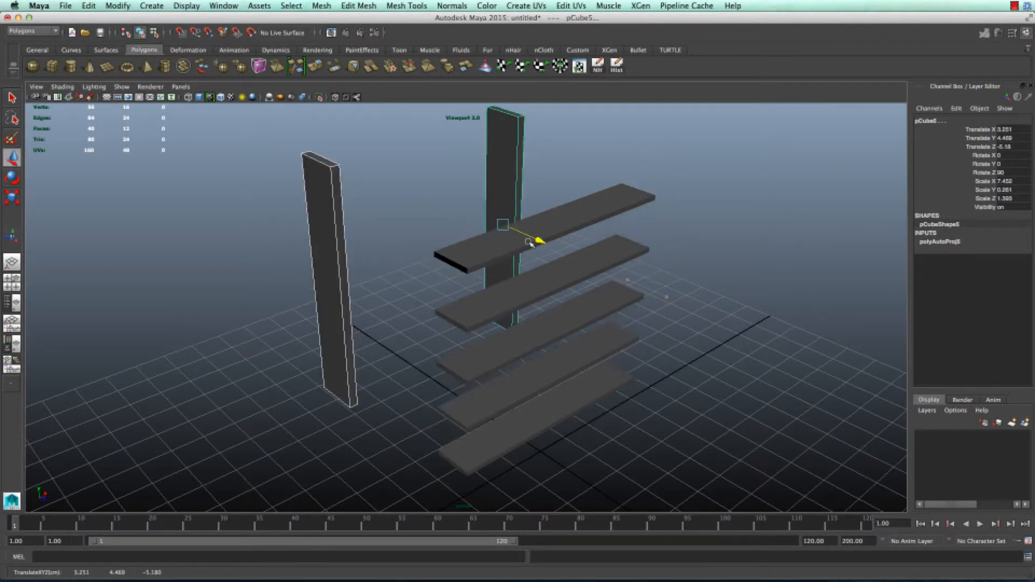
Delete the hidden faces at both short ends of the second shelf from the top and return to object mode
{"action": "left_click", "coordinate": [471, 303]}
{"action": "right_click_drag", "start_coordinate": [475, 305], "coordinate": [475, 328]}
{"action": "left_click", "coordinate": [447, 324]}
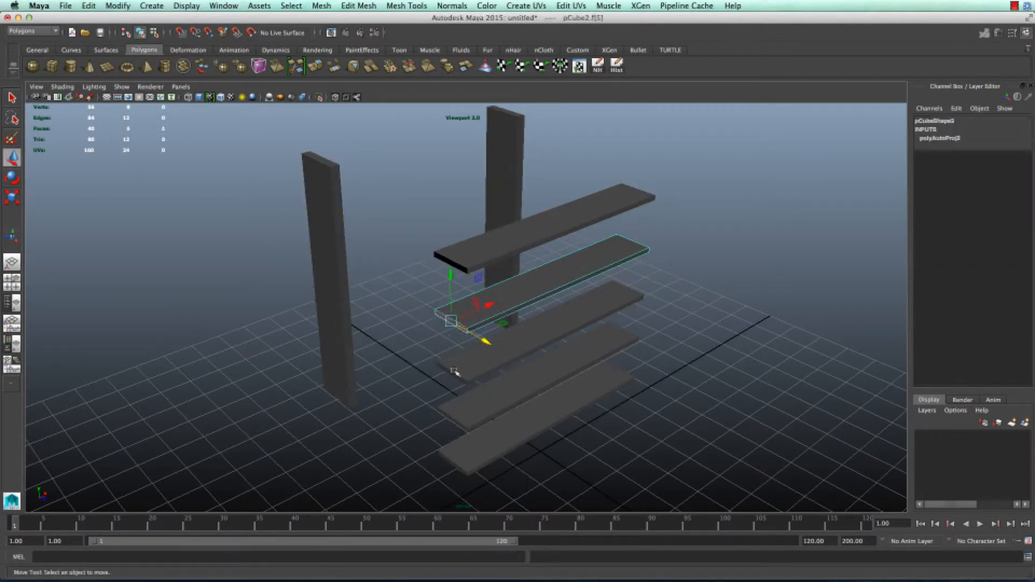
{"action": "key", "text": "Delete"}
{"action": "left_click_drag", "start_coordinate": [580, 340], "coordinate": [457, 330], "text": "alt"}
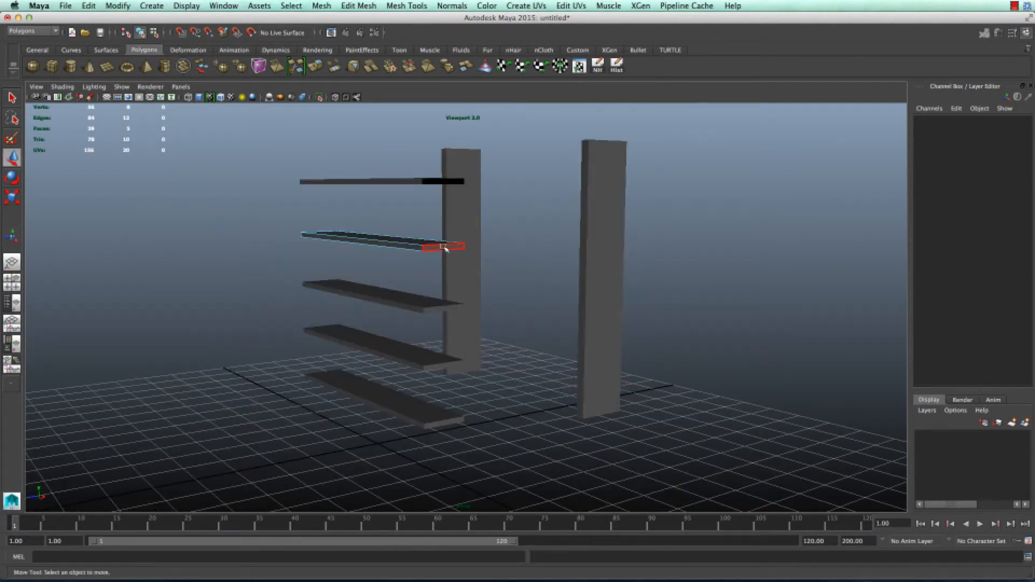
{"action": "right_click_drag", "start_coordinate": [395, 241], "coordinate": [442, 228]}
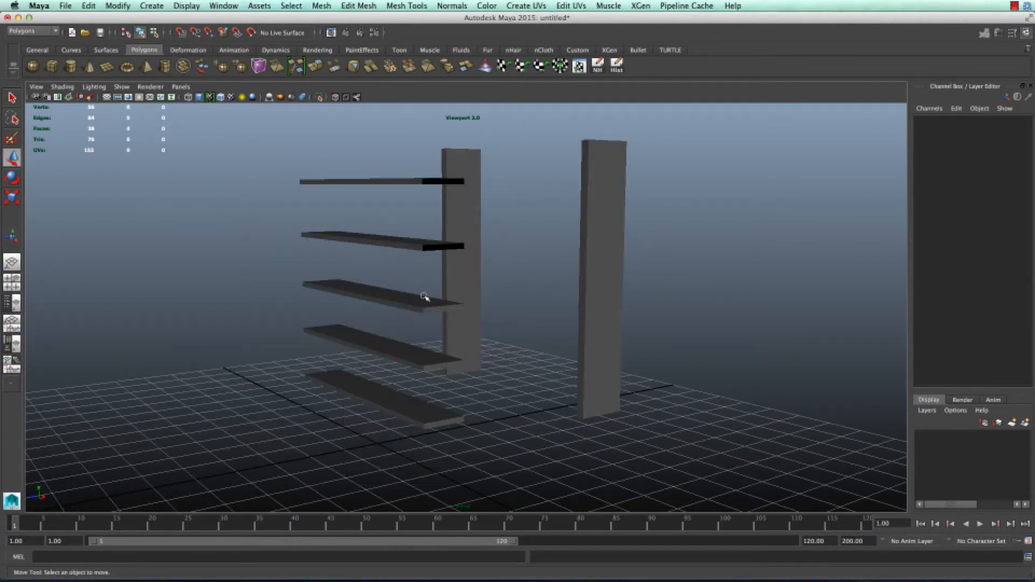
Delete the hidden faces at both short ends of the middle shelf and return to object mode
{"action": "left_click", "coordinate": [407, 309]}
{"action": "right_click_drag", "start_coordinate": [408, 297], "coordinate": [410, 323]}
{"action": "left_click", "coordinate": [445, 312]}
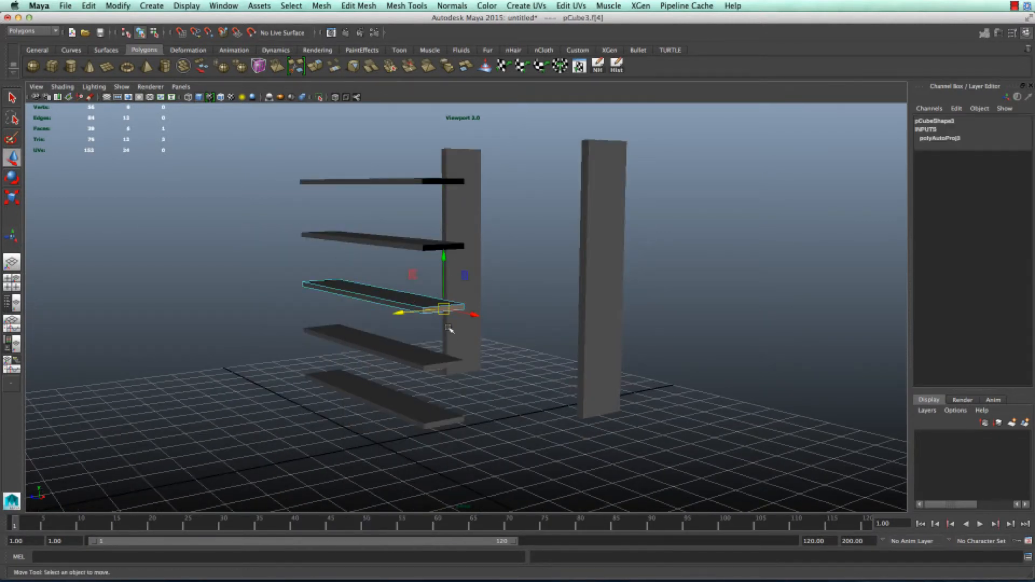
{"action": "key", "text": "Delete"}
{"action": "left_click_drag", "start_coordinate": [345, 360], "coordinate": [472, 371], "text": "alt"}
{"action": "left_click", "coordinate": [479, 326]}
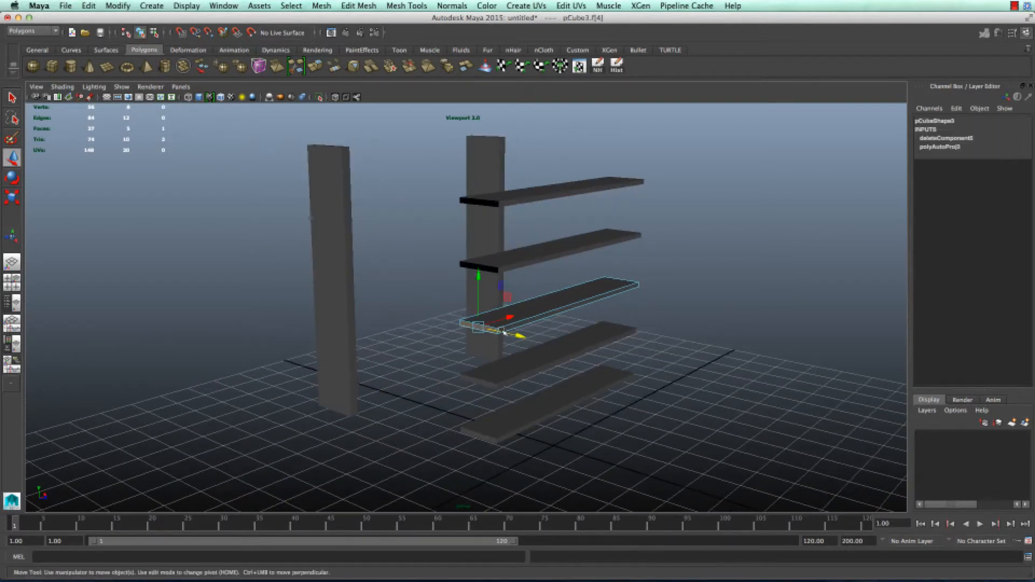
{"action": "key", "text": "Delete"}
{"action": "right_click_drag", "start_coordinate": [532, 313], "coordinate": [578, 300]}
Delete the hidden faces at both short ends of the fourth shelf from the top and return to object mode
{"action": "left_click_drag", "start_coordinate": [672, 374], "coordinate": [571, 381], "text": "alt"}
{"action": "left_click", "coordinate": [425, 384]}
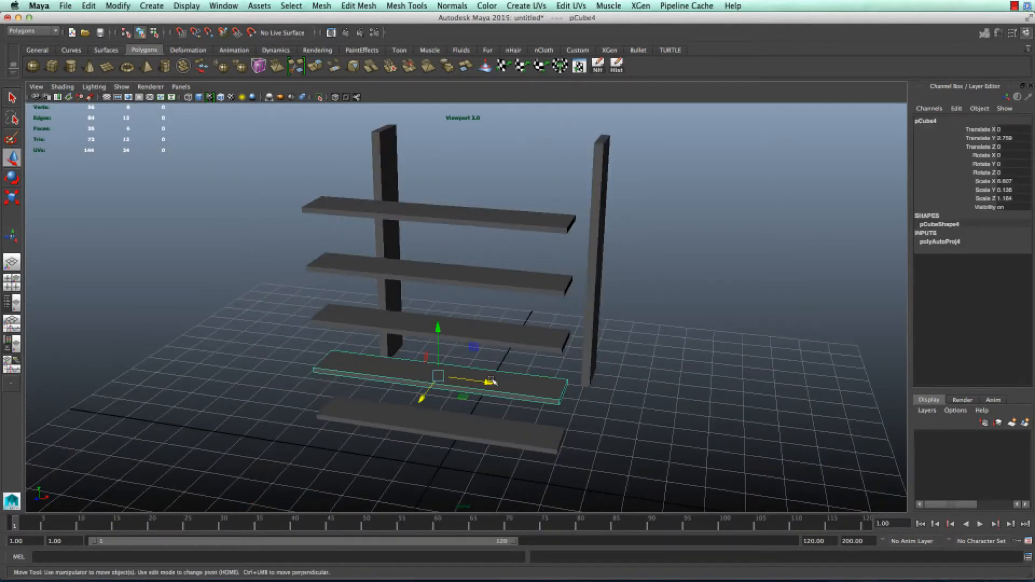
{"action": "right_click_drag", "start_coordinate": [488, 380], "coordinate": [610, 418]}
{"action": "left_click_drag", "start_coordinate": [610, 416], "coordinate": [564, 399], "text": "alt"}
{"action": "left_click", "coordinate": [469, 330]}
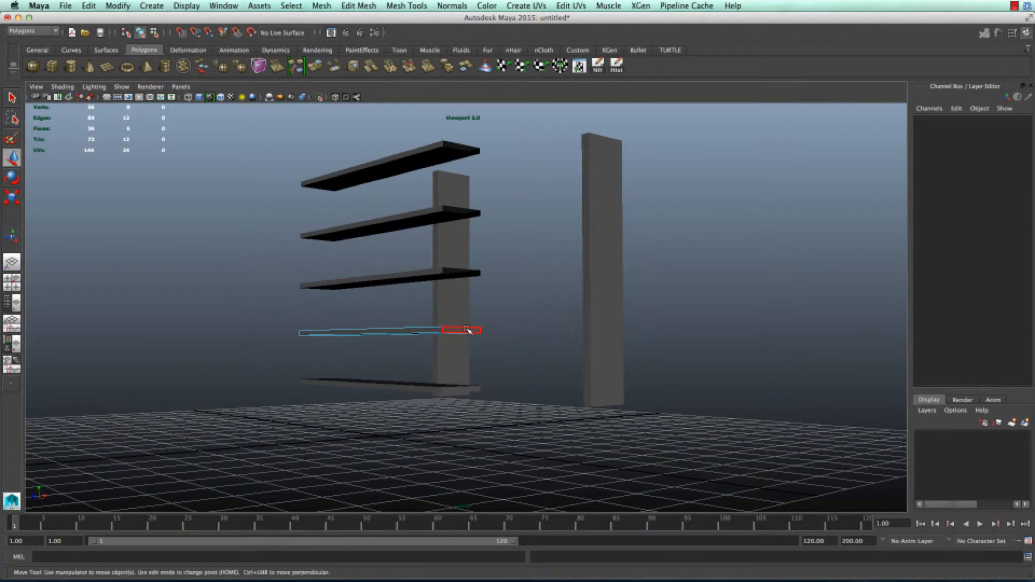
{"action": "key", "text": "Delete"}
{"action": "left_click_drag", "start_coordinate": [401, 410], "coordinate": [526, 409], "text": "alt"}
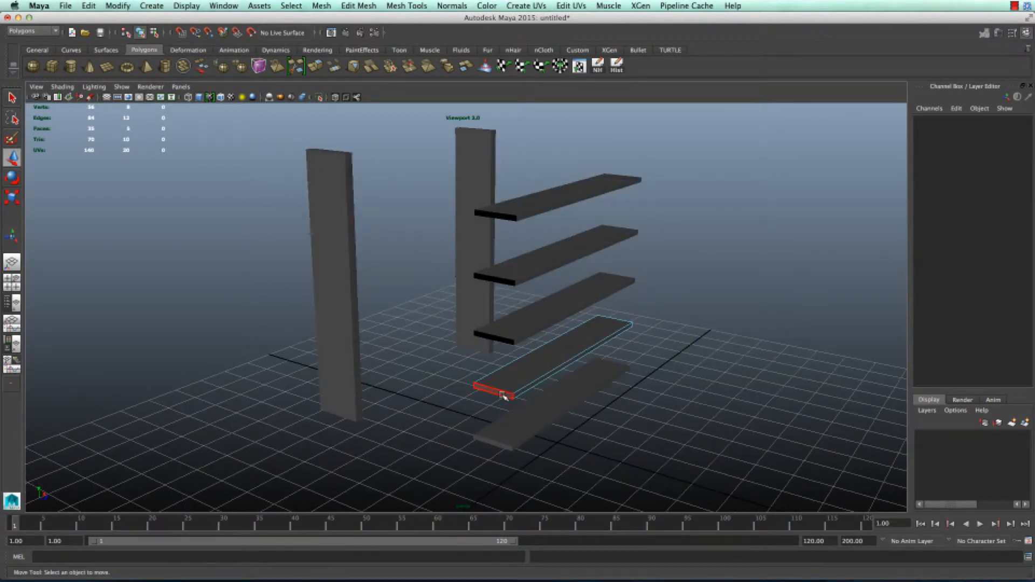
{"action": "left_click", "coordinate": [503, 395]}
{"action": "key", "text": "Delete"}
{"action": "right_click_drag", "start_coordinate": [536, 370], "coordinate": [584, 330]}
Delete a hidden short-end face of the bottom shelf and return to object mode
{"action": "left_click_drag", "start_coordinate": [692, 405], "coordinate": [599, 419], "text": "alt"}
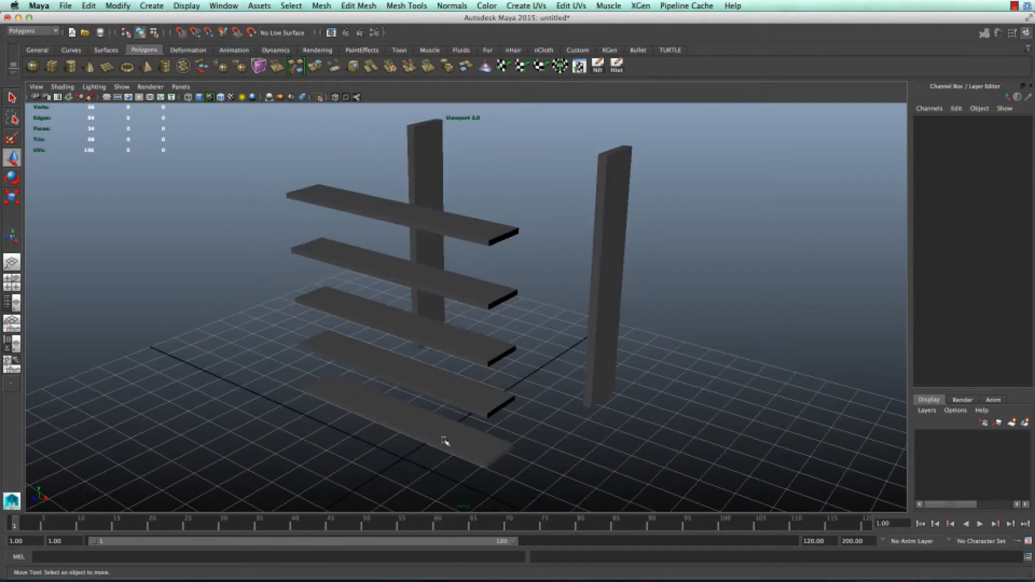
{"action": "left_click", "coordinate": [444, 441]}
{"action": "right_click_drag", "start_coordinate": [433, 350], "coordinate": [447, 358]}
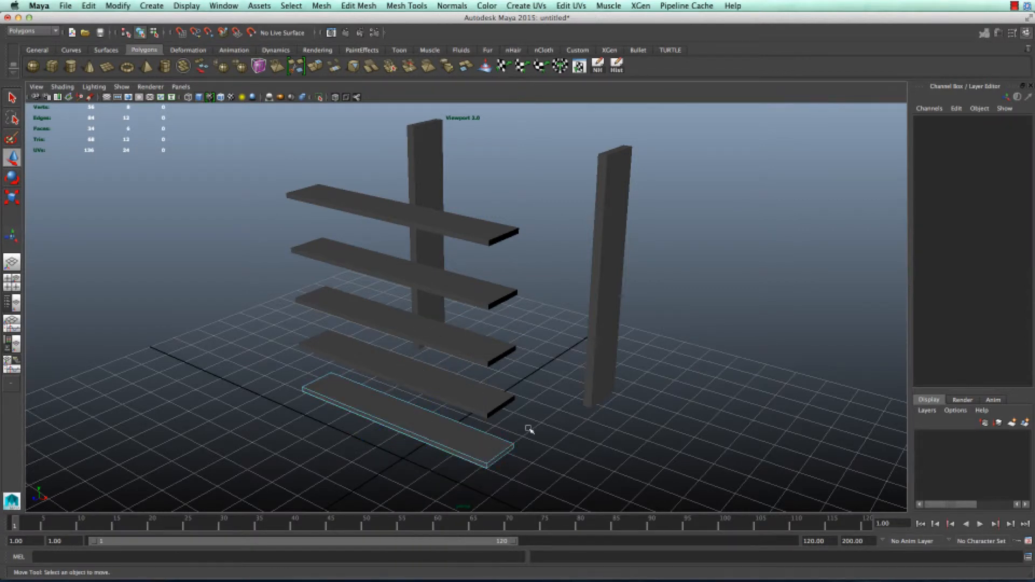
{"action": "left_click_drag", "start_coordinate": [529, 429], "coordinate": [577, 400], "text": "alt"}
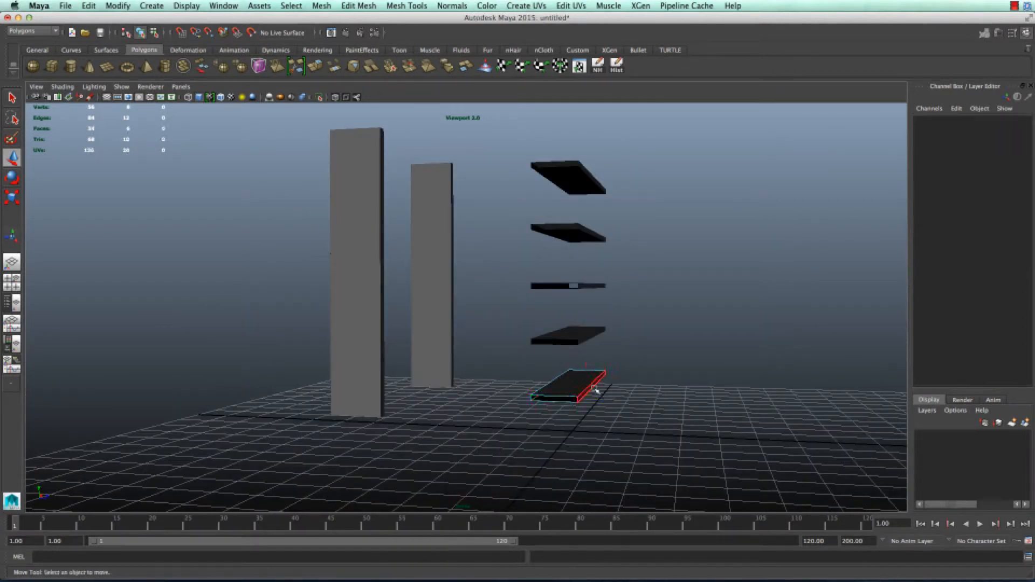
{"action": "right_click_drag", "start_coordinate": [595, 389], "coordinate": [633, 307], "text": "shift"}
{"action": "left_click_drag", "start_coordinate": [632, 307], "coordinate": [668, 404], "text": "alt"}
{"action": "right_click_drag", "start_coordinate": [552, 390], "coordinate": [596, 312]}
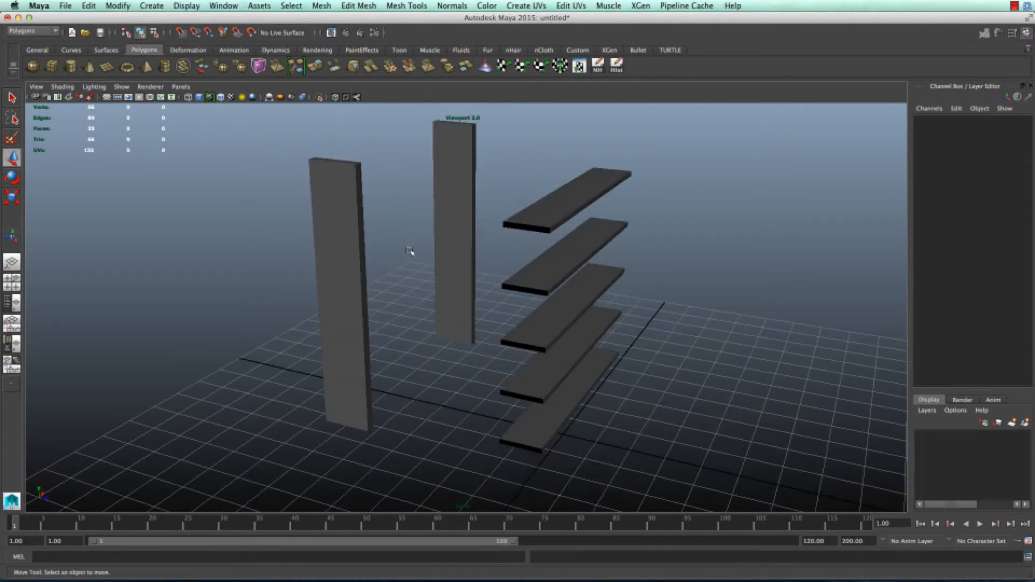
Select both side panels and move them back along Z against the shelf ends, to about -0.05, and deselect them
{"action": "left_click", "coordinate": [454, 244]}
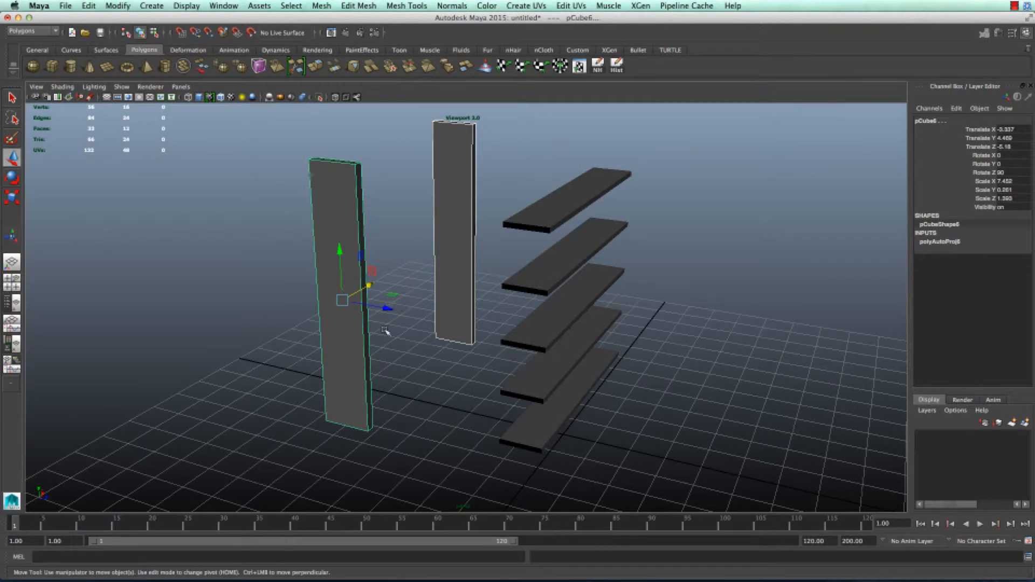
{"action": "left_click_drag", "start_coordinate": [367, 305], "coordinate": [620, 391]}
{"action": "left_click_drag", "start_coordinate": [491, 463], "coordinate": [494, 466]}
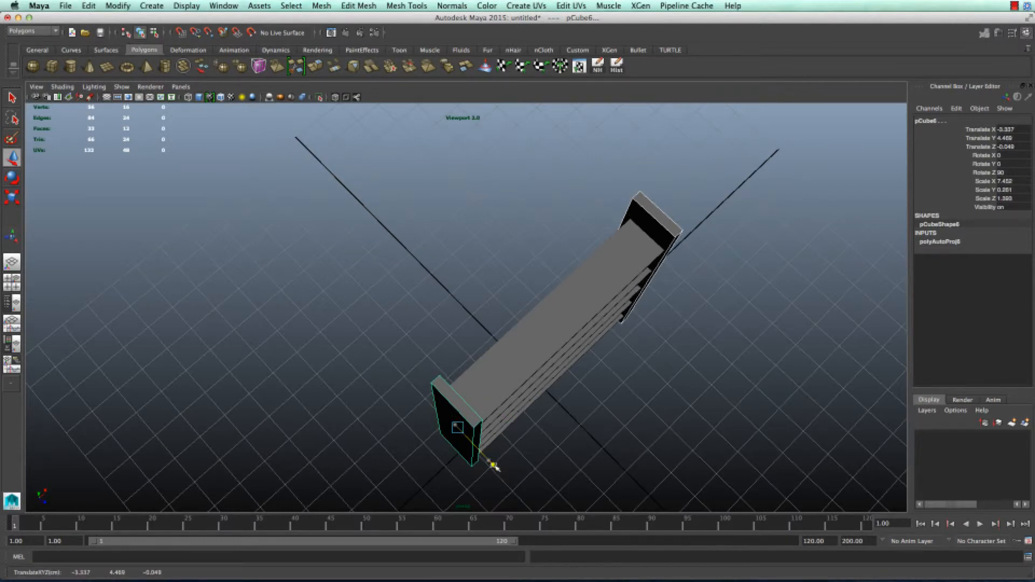
{"action": "left_click", "coordinate": [633, 419]}
Select all the shelves and side panels and combine them into a single mesh
{"action": "left_click_drag", "start_coordinate": [633, 419], "coordinate": [615, 362], "text": "alt"}
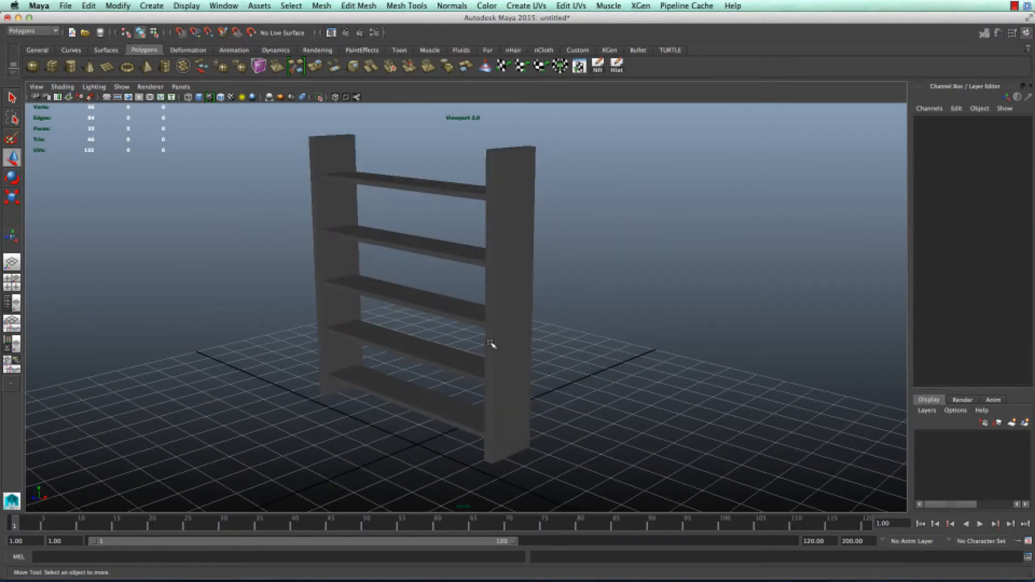
{"action": "scroll", "coordinate": [490, 343], "scroll_direction": "down", "scroll_amount": 3}
{"action": "left_click_drag", "start_coordinate": [280, 178], "coordinate": [571, 460]}
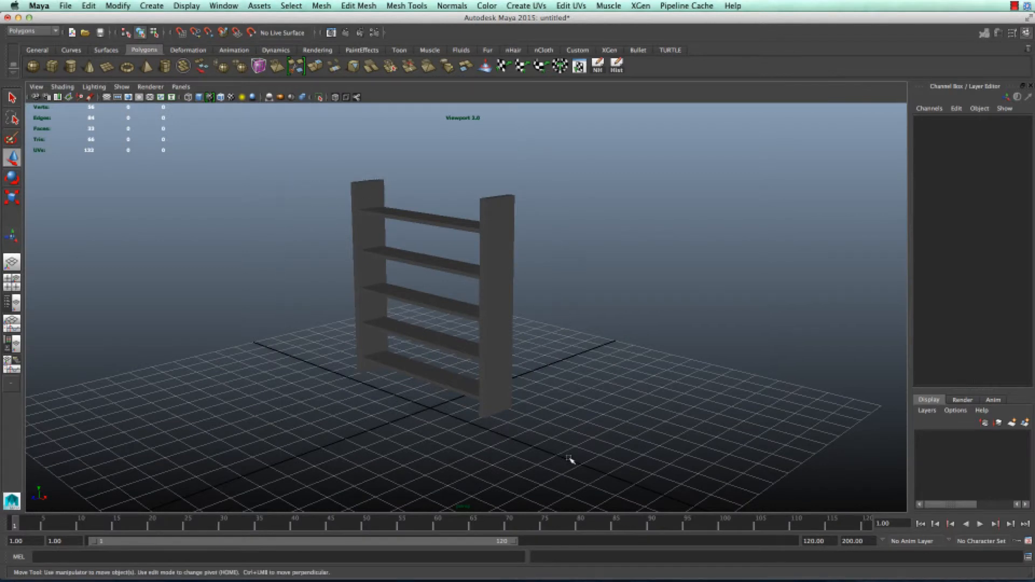
{"action": "left_click", "coordinate": [313, 5]}
{"action": "left_click", "coordinate": [336, 47]}
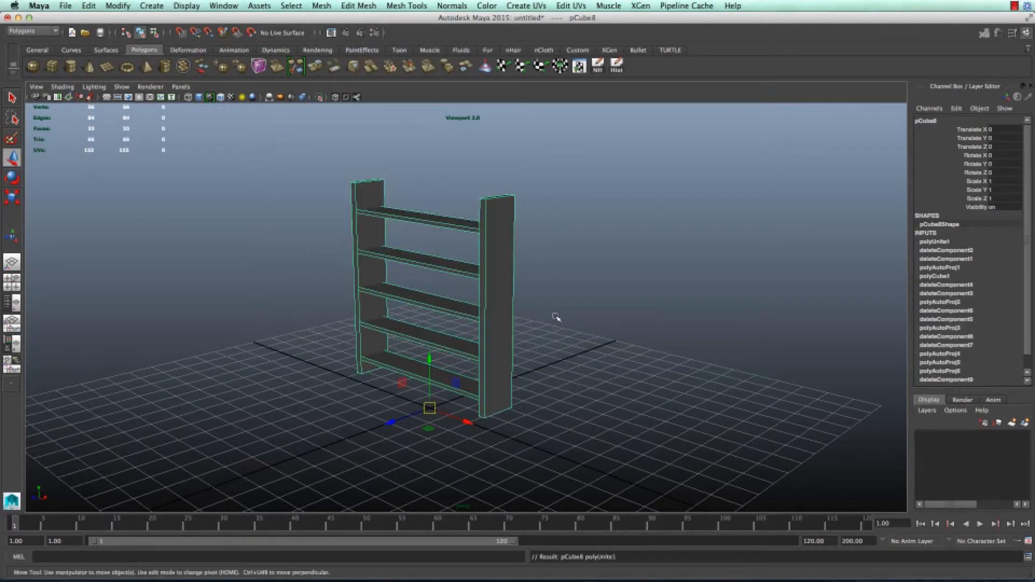
Center the pivot of the combined bookshelf and deselect it
{"action": "left_click", "coordinate": [118, 5]}
{"action": "left_click", "coordinate": [144, 123]}
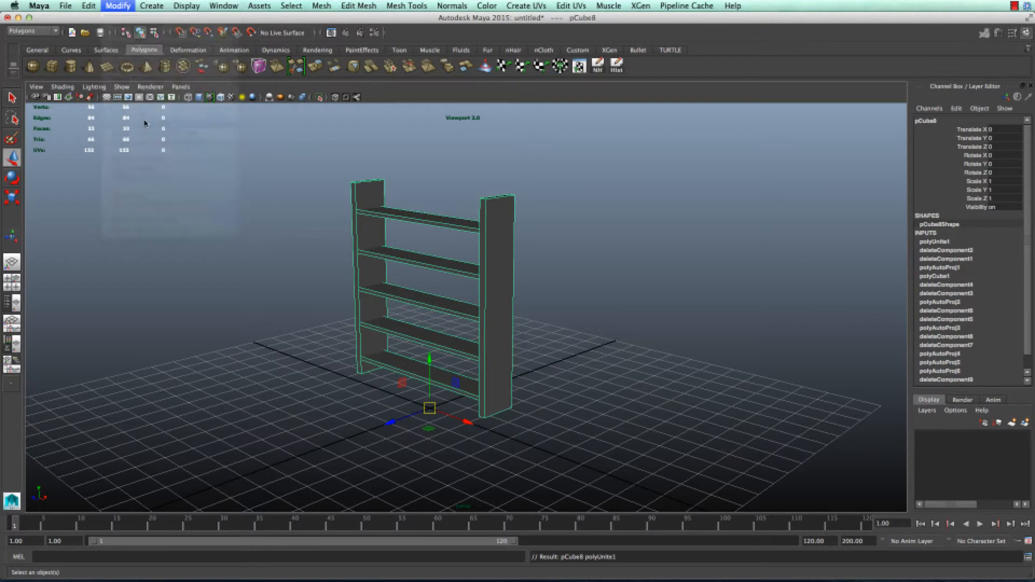
{"action": "left_click_drag", "start_coordinate": [512, 318], "coordinate": [594, 314], "text": "alt"}
{"action": "left_click", "coordinate": [600, 306]}
Select the combined bookshelf, open the UV Texture Editor and apply automatic UV mapping
{"action": "left_click", "coordinate": [534, 240]}
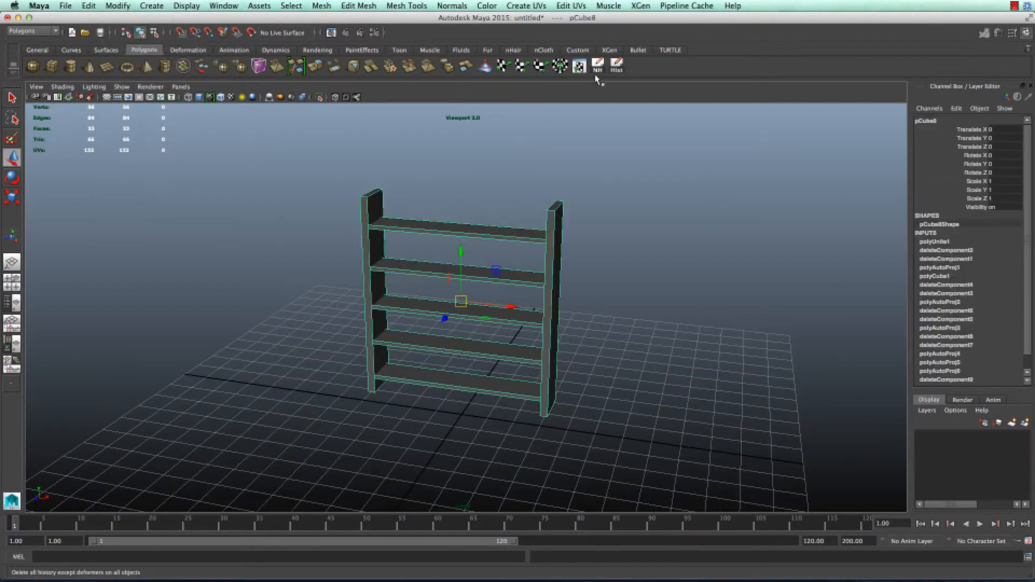
{"action": "left_click", "coordinate": [577, 66]}
{"action": "left_click", "coordinate": [561, 66]}
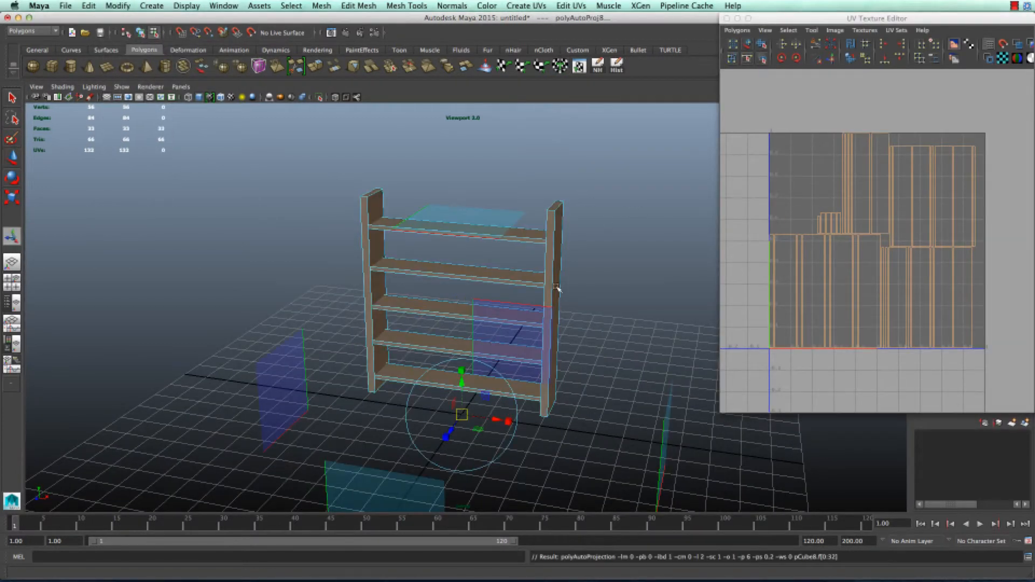
Return to object mode, reselect the bookshelf to check its new UV layout and close the UV Texture Editor
{"action": "right_click_drag", "start_coordinate": [554, 251], "coordinate": [593, 218]}
{"action": "left_click", "coordinate": [604, 248]}
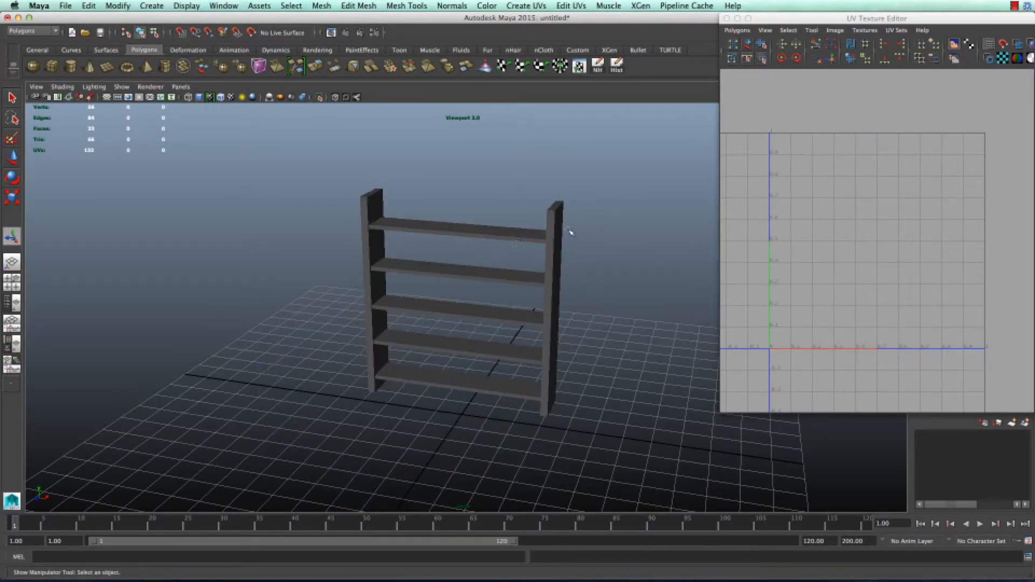
{"action": "left_click", "coordinate": [556, 240]}
{"action": "left_click_drag", "start_coordinate": [555, 240], "coordinate": [607, 250], "text": "alt"}
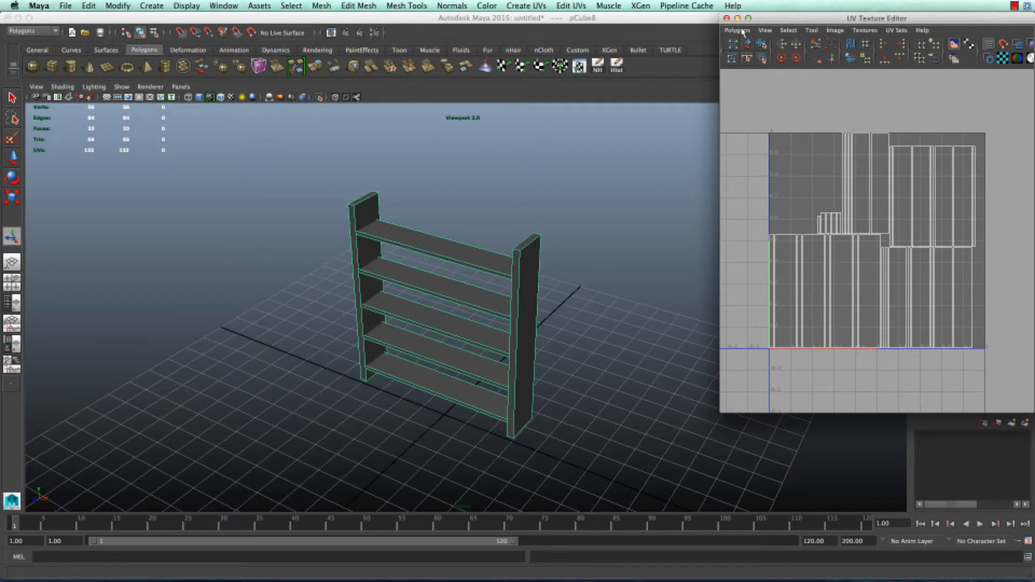
{"action": "left_click", "coordinate": [727, 19]}
Assign a new Lambert material to the bookshelf and connect a file texture to its color attribute
{"action": "right_click_drag", "start_coordinate": [520, 290], "coordinate": [519, 498]}
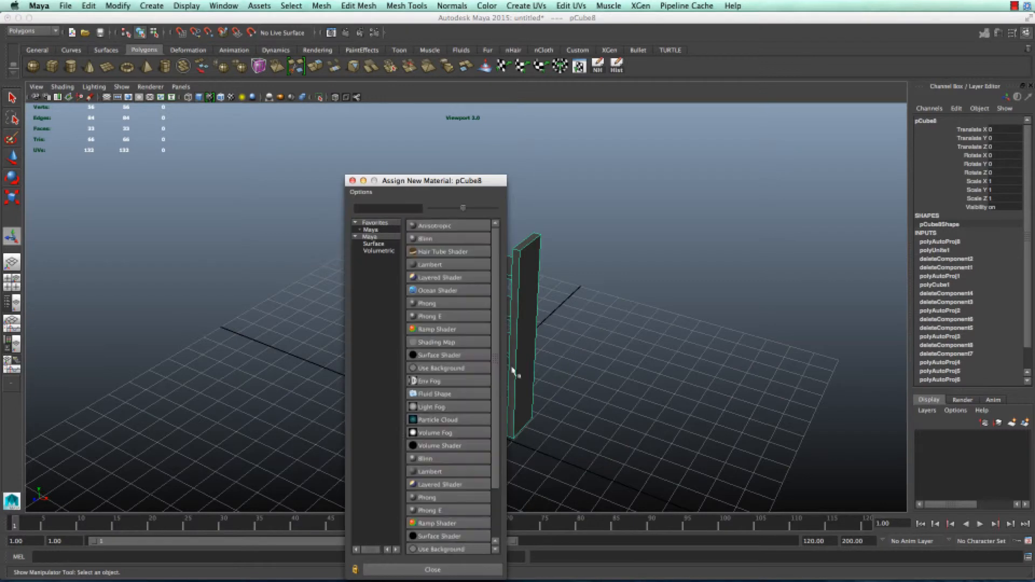
{"action": "left_click", "coordinate": [430, 265]}
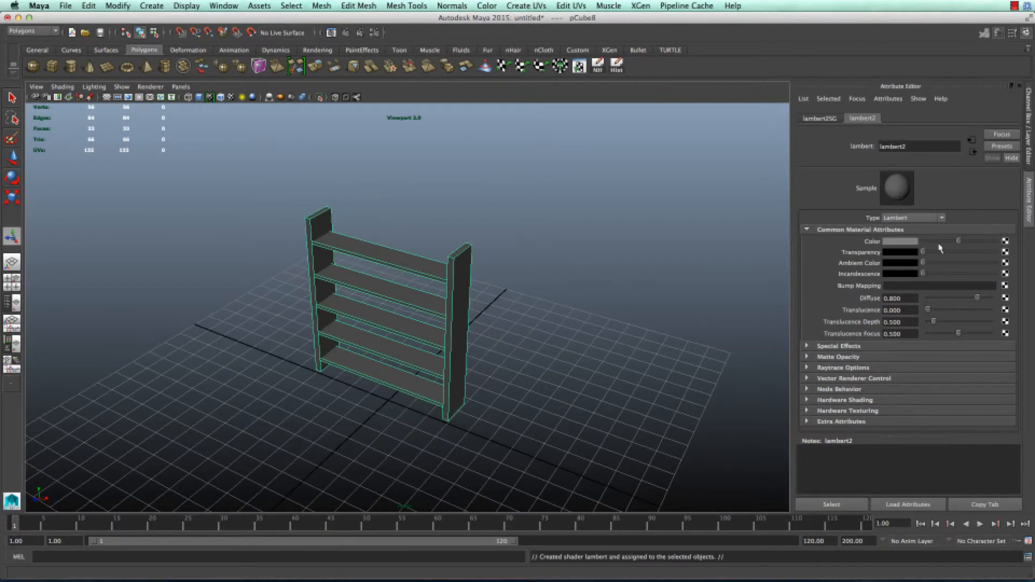
{"action": "left_click", "coordinate": [1005, 242]}
{"action": "left_click", "coordinate": [441, 263]}
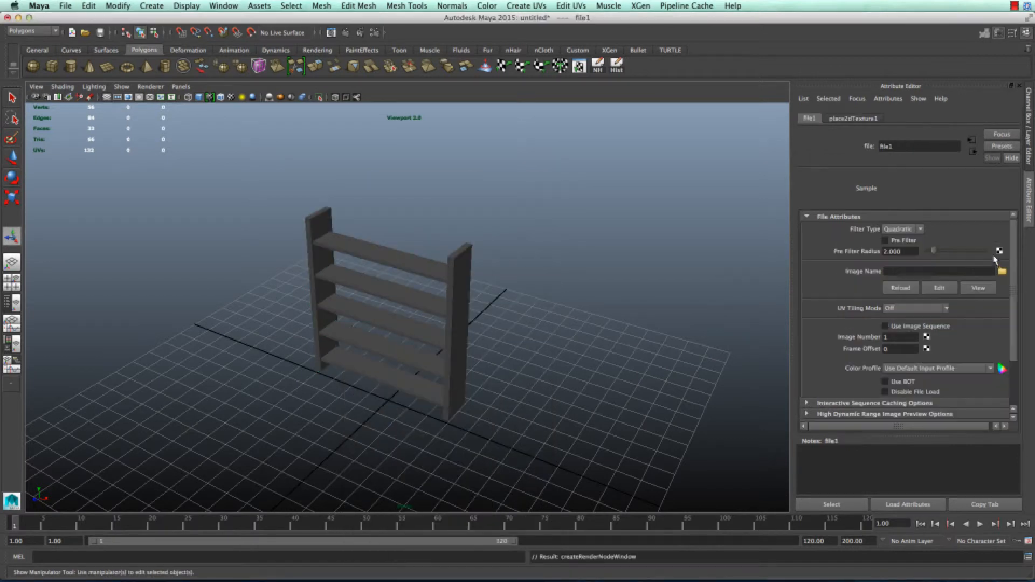
Load wood_1.tga from the sourceimages folder as the file texture's image
{"action": "left_click", "coordinate": [1002, 271]}
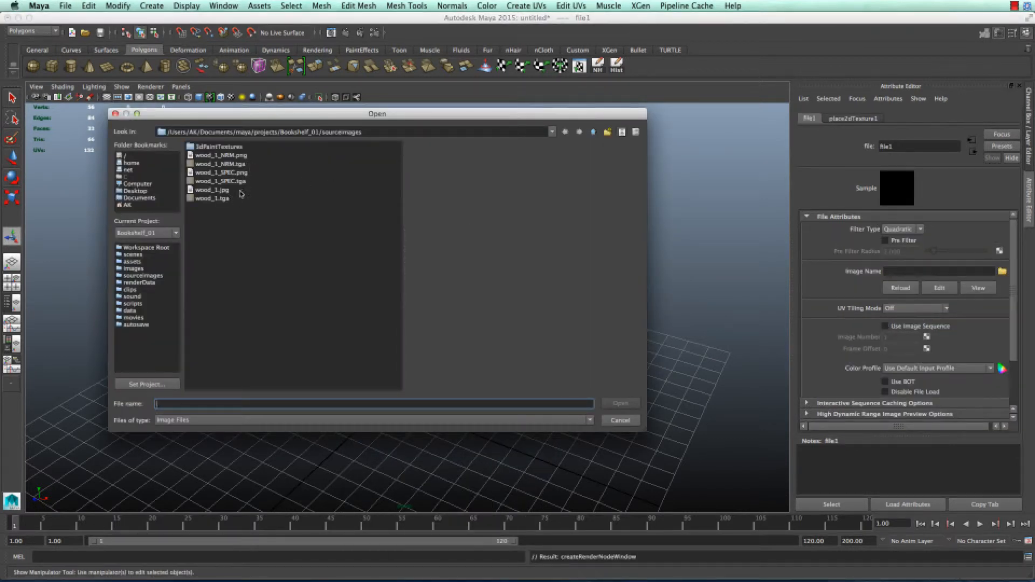
{"action": "left_click", "coordinate": [213, 199]}
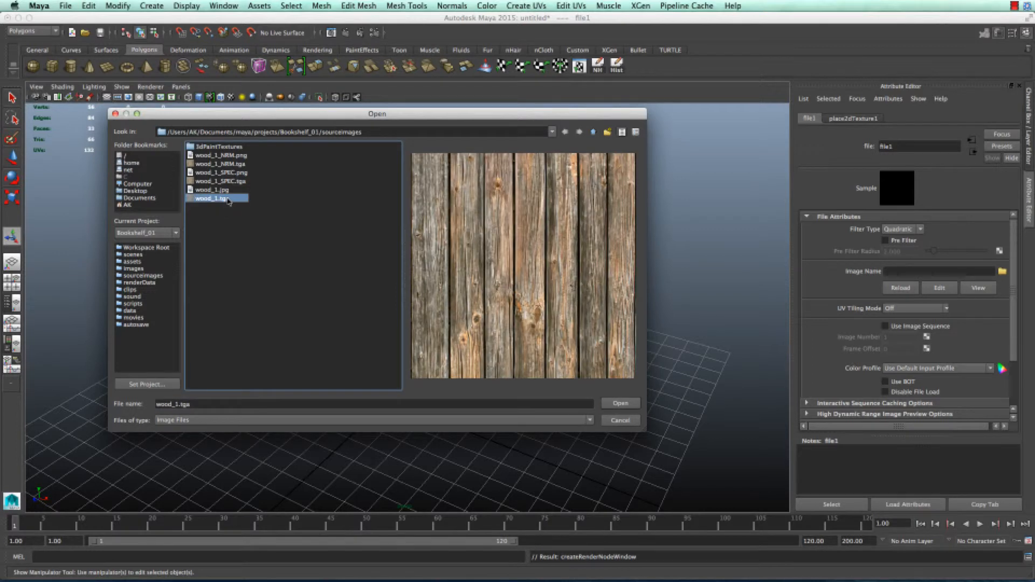
{"action": "double_click", "coordinate": [229, 199]}
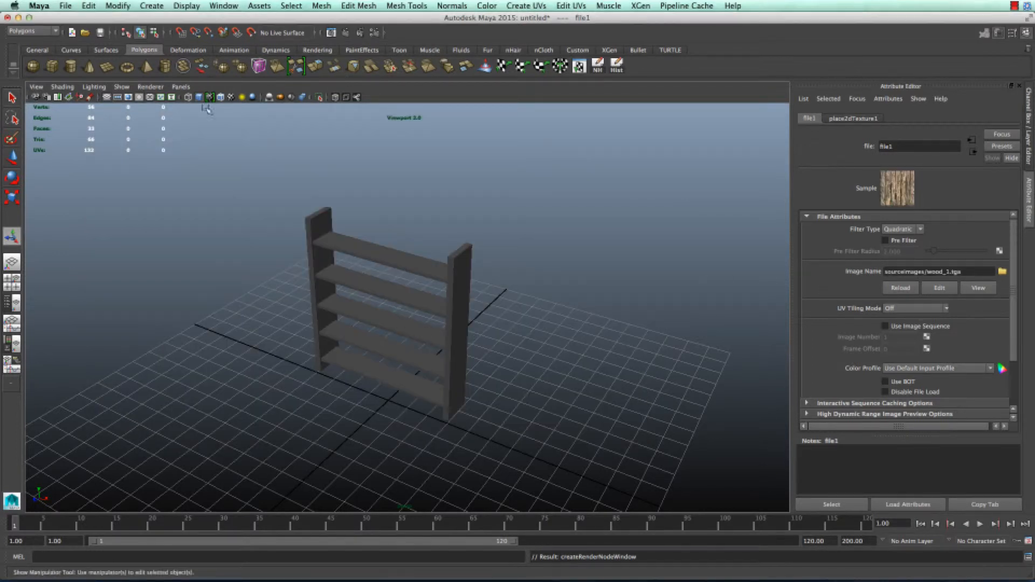
Turn on textured display in the viewport and inspect the wood grain on the bookshelf from close up and farther away
{"action": "left_click", "coordinate": [231, 97]}
{"action": "right_click_drag", "start_coordinate": [418, 300], "coordinate": [538, 304], "text": "alt"}
{"action": "scroll", "coordinate": [542, 305], "scroll_direction": "up", "scroll_amount": 4}
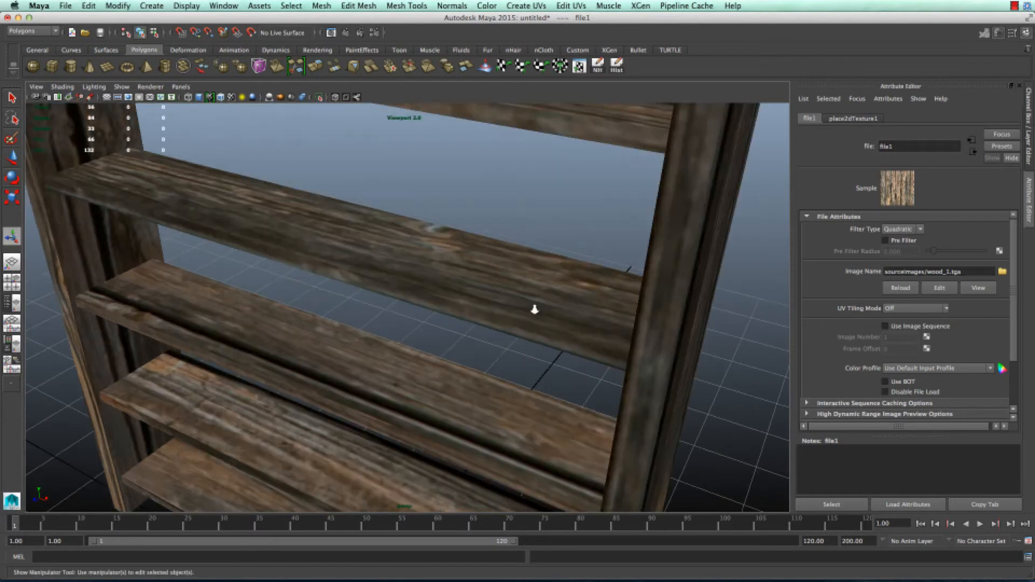
{"action": "scroll", "coordinate": [534, 309], "scroll_direction": "down", "scroll_amount": 5}
{"action": "left_click_drag", "start_coordinate": [533, 311], "coordinate": [565, 358], "text": "alt"}
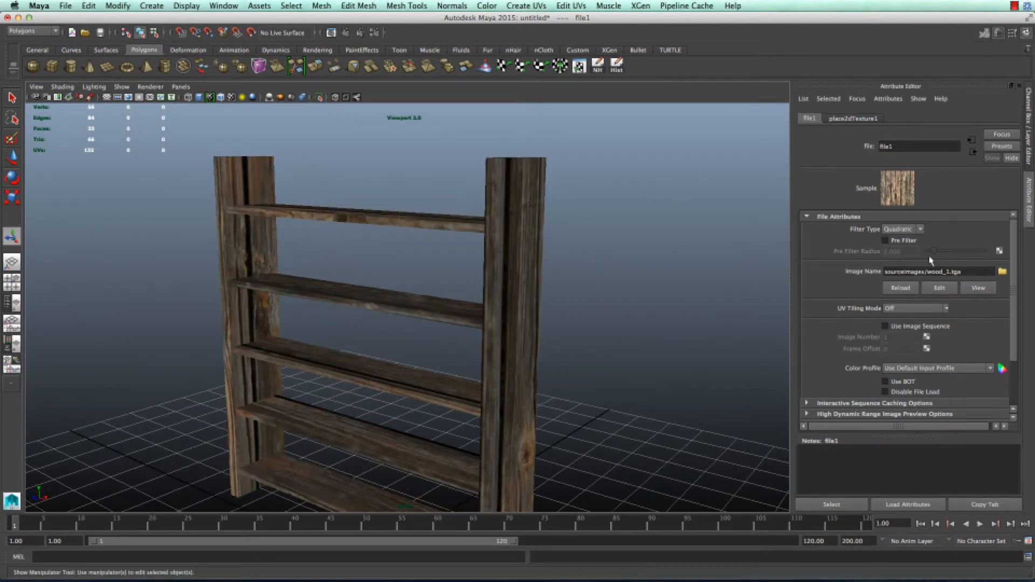
Set the wood texture's Repeat UV to 2 in both directions in its 2D texture placement
{"action": "left_click", "coordinate": [864, 118]}
{"action": "double_click", "coordinate": [896, 311]}
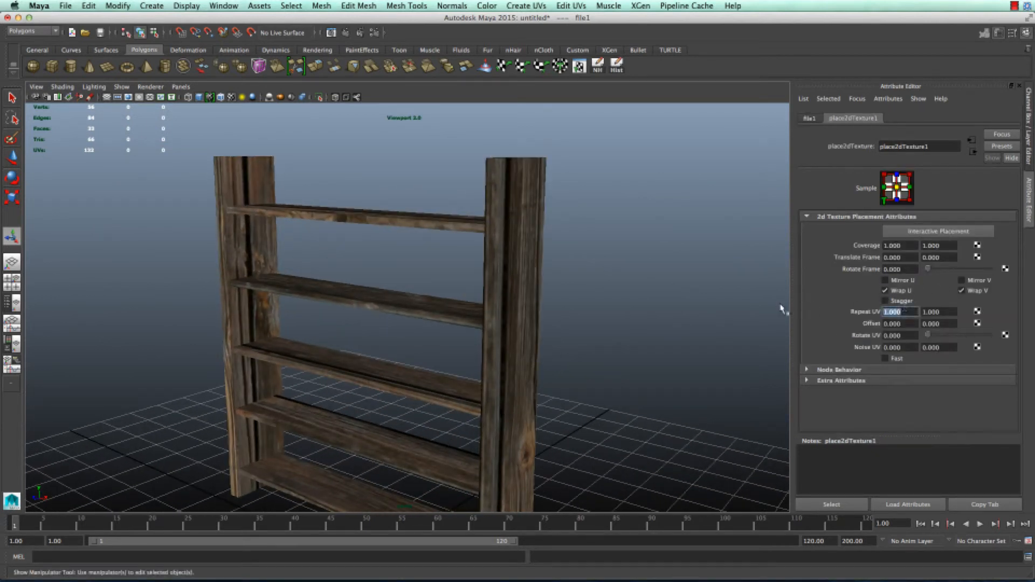
{"action": "type", "text": "2"}
{"action": "key", "text": "Tab"}
{"action": "type", "text": "2"}
{"action": "key", "text": "Tab"}
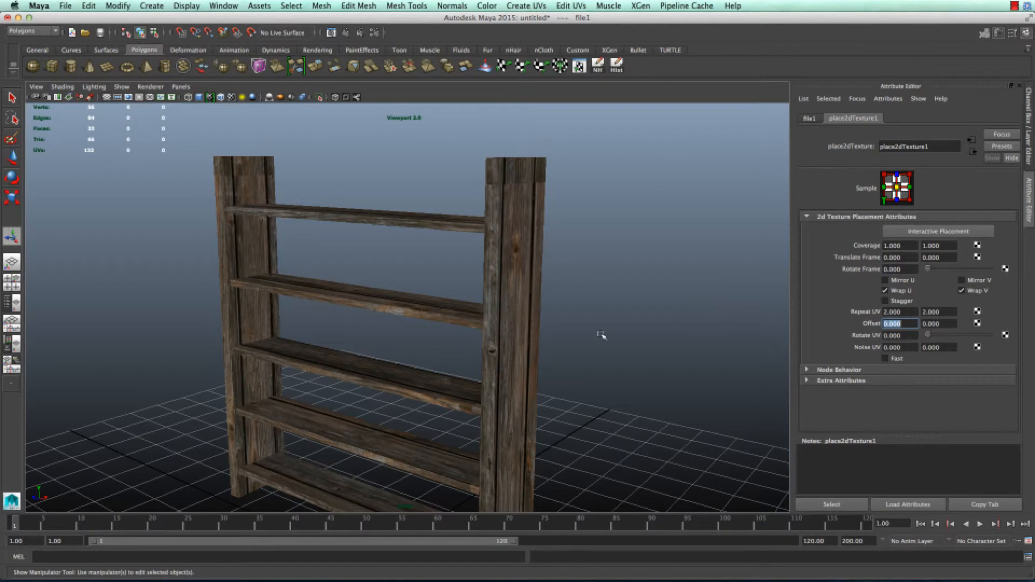
Set the wood texture's Repeat UV to 3 in both directions and check the planks on the bookshelf
{"action": "left_click_drag", "start_coordinate": [601, 334], "coordinate": [587, 351], "text": "alt"}
{"action": "double_click", "coordinate": [897, 312]}
{"action": "type", "text": "3"}
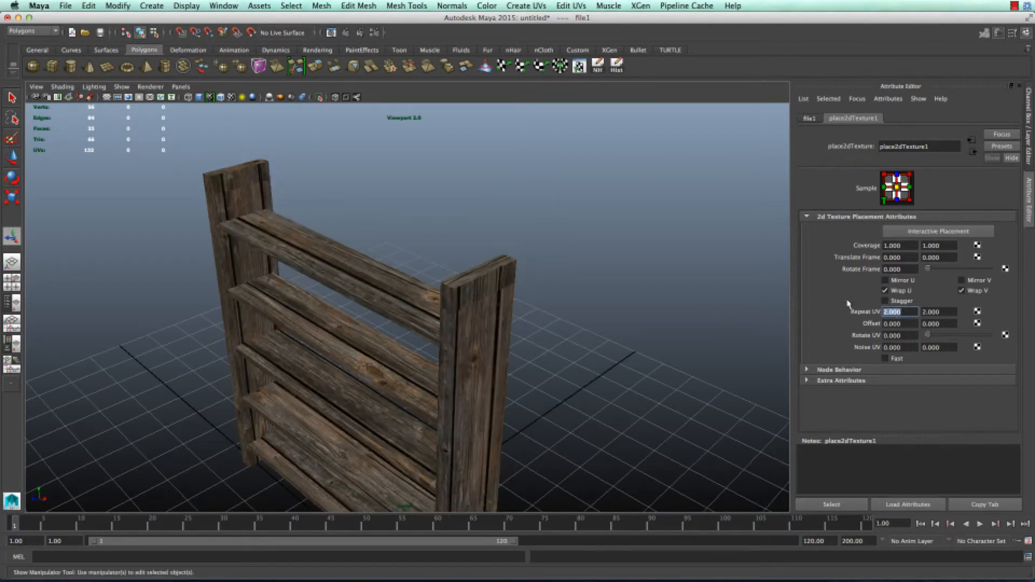
{"action": "key", "text": "Tab"}
{"action": "type", "text": "3"}
{"action": "key", "text": "Tab"}
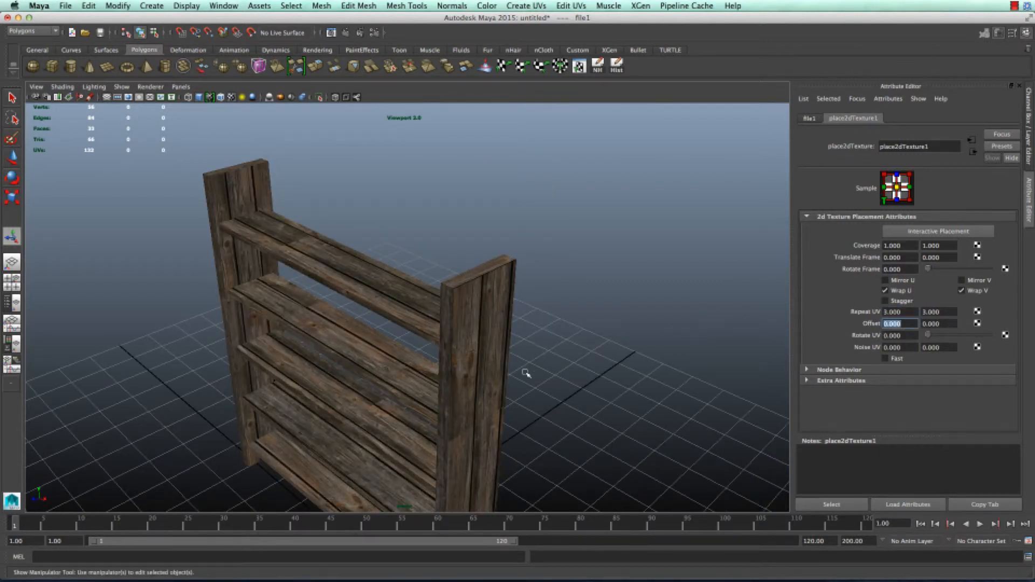
{"action": "left_click_drag", "start_coordinate": [526, 373], "coordinate": [559, 374], "text": "alt"}
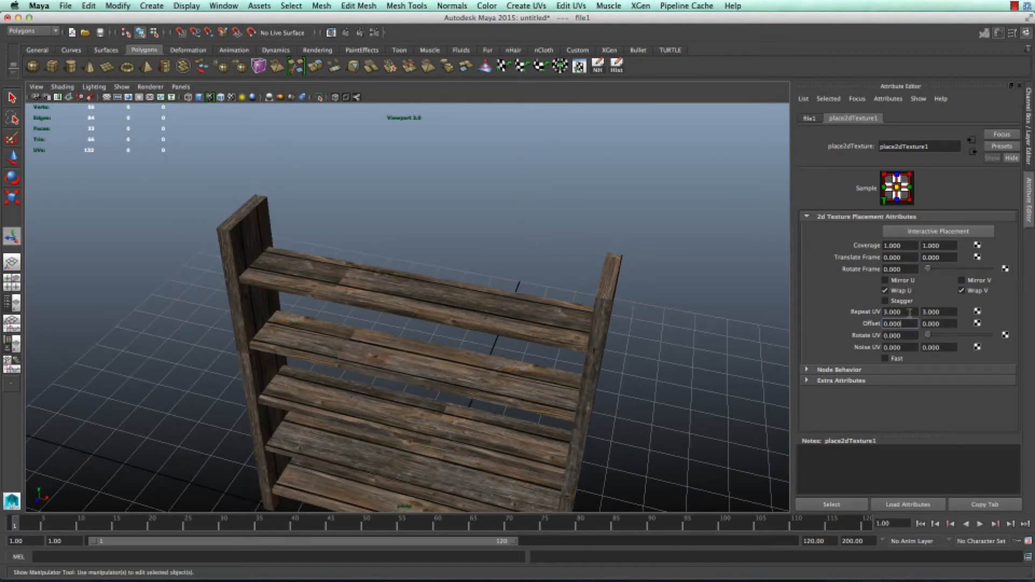
Set the wood texture's Repeat UV to 3.5 in both directions and inspect the shelves from the front, near and far
{"action": "double_click", "coordinate": [909, 312]}
{"action": "type", "text": "3.5"}
{"action": "key", "text": "Tab"}
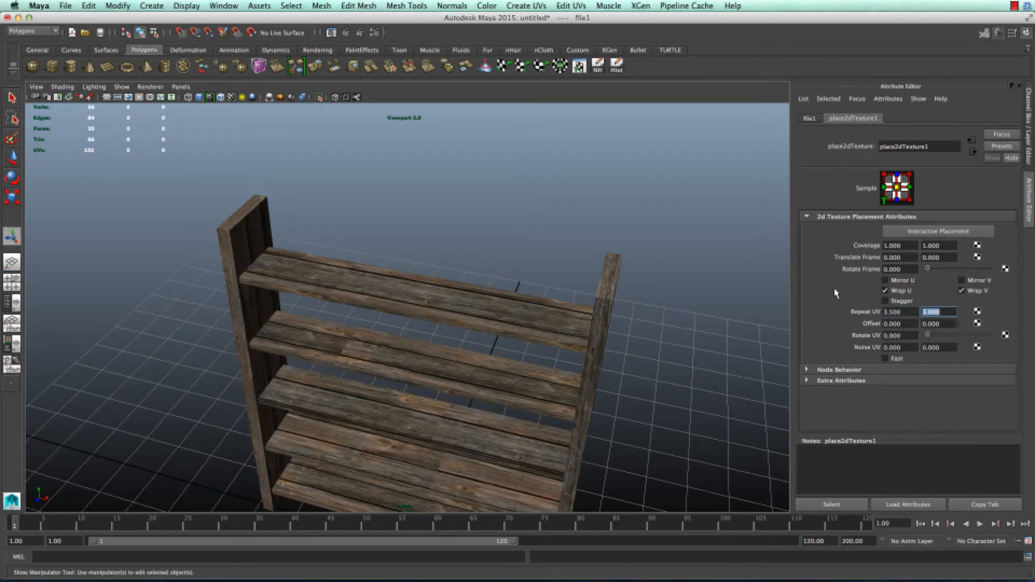
{"action": "type", "text": "5.5"}
{"action": "key", "text": "Tab"}
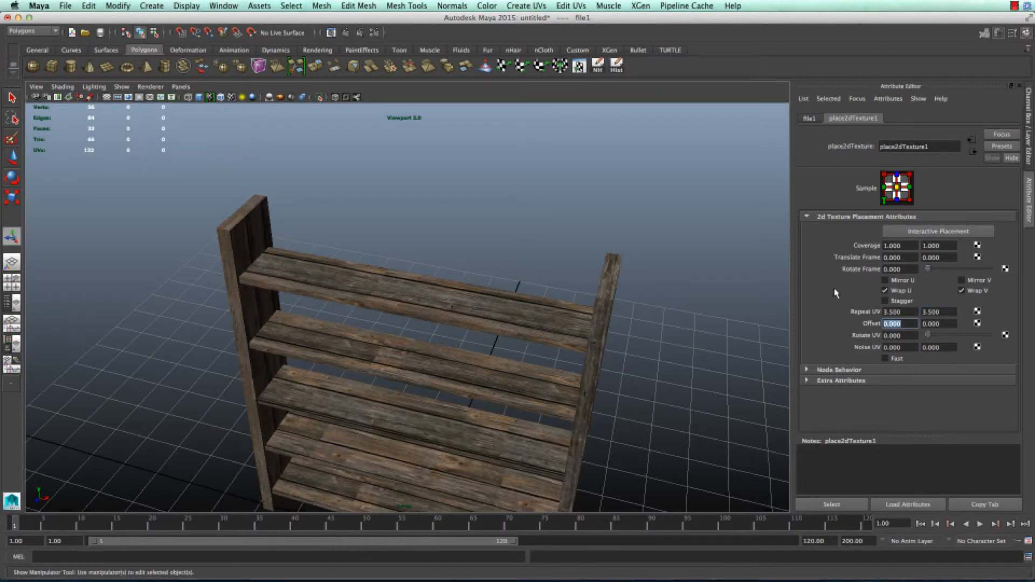
{"action": "left_click_drag", "start_coordinate": [474, 337], "coordinate": [494, 331], "text": "alt"}
{"action": "scroll", "coordinate": [492, 294], "scroll_direction": "up", "scroll_amount": 4}
{"action": "scroll", "coordinate": [492, 294], "scroll_direction": "up", "scroll_amount": 3}
{"action": "scroll", "coordinate": [500, 334], "scroll_direction": "down", "scroll_amount": 6}
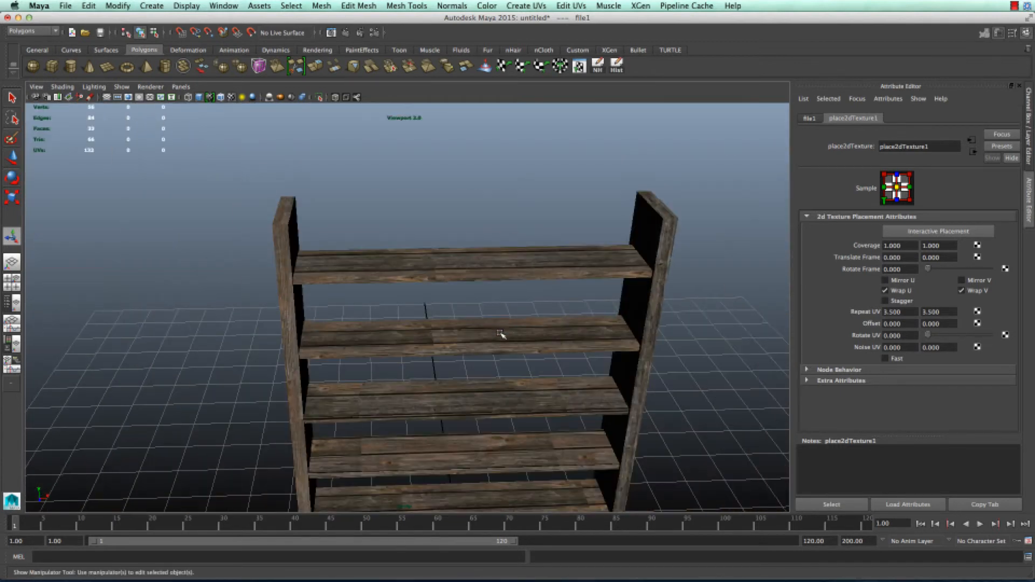
{"action": "middle_click_drag", "start_coordinate": [501, 335], "coordinate": [496, 313], "text": "alt"}
{"action": "scroll", "coordinate": [495, 313], "scroll_direction": "down", "scroll_amount": 2}
Set the texture's Repeat UV to 2.1 in U and 2 in V and inspect the shelves up close
{"action": "double_click", "coordinate": [899, 312]}
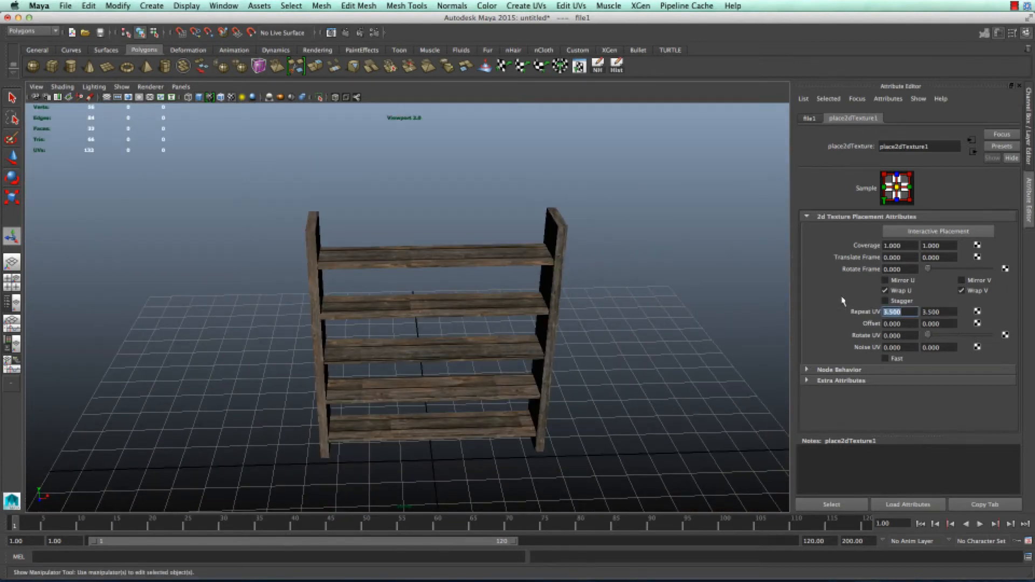
{"action": "type", "text": "2.1"}
{"action": "key", "text": "Tab"}
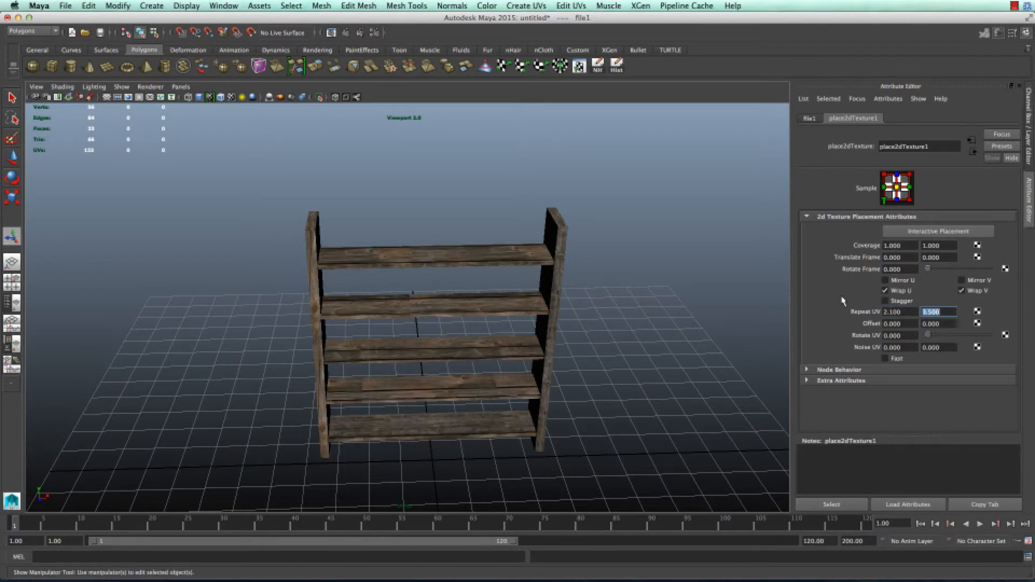
{"action": "type", "text": "2"}
{"action": "key", "text": "Tab"}
{"action": "type", "text": "1"}
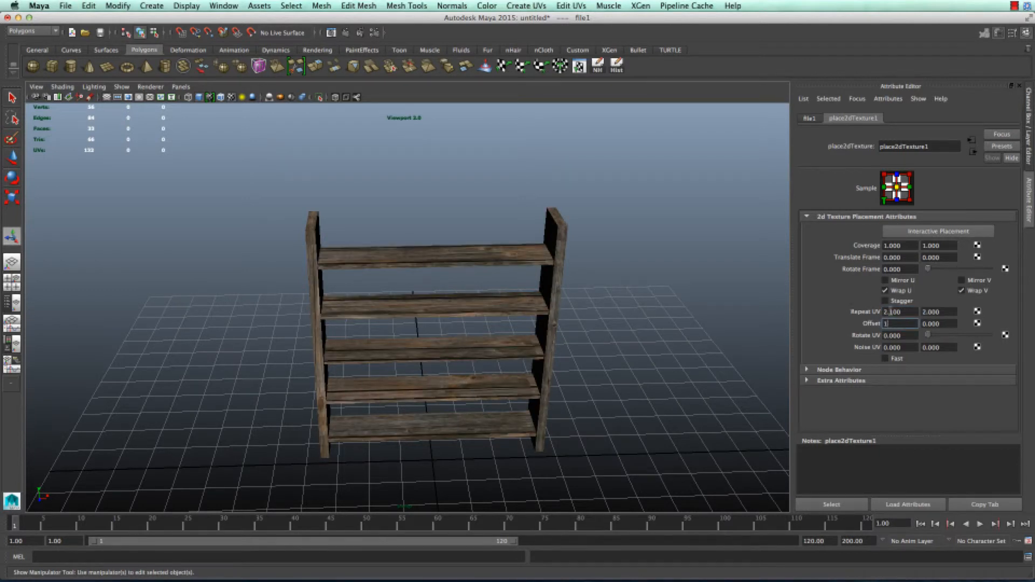
{"action": "key", "text": "Tab"}
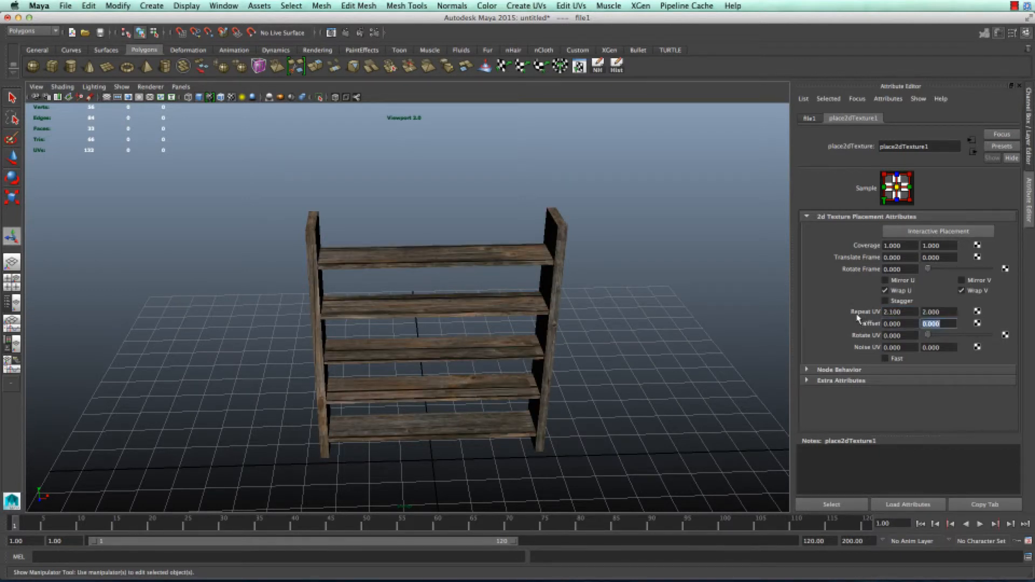
{"action": "left_click_drag", "start_coordinate": [776, 320], "coordinate": [663, 380], "text": "alt"}
{"action": "scroll", "coordinate": [630, 346], "scroll_direction": "up", "scroll_amount": 6}
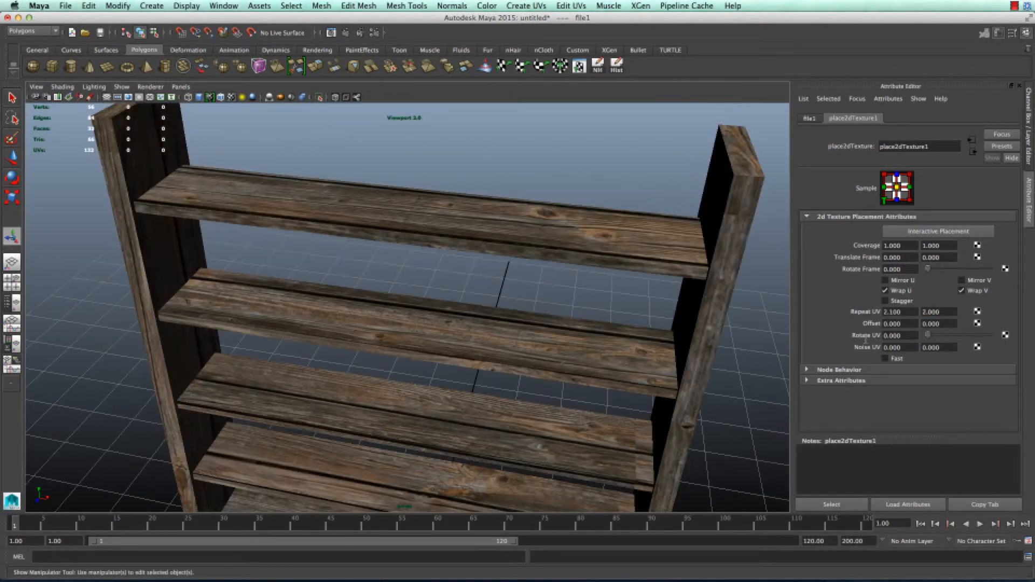
Set the V value of the texture's Repeat UV to 2.1 and view the bookshelf from above
{"action": "left_click", "coordinate": [940, 310]}
{"action": "key", "text": "Tab"}
{"action": "left_click_drag", "start_coordinate": [514, 304], "coordinate": [622, 325], "text": "alt"}
{"action": "left_click_drag", "start_coordinate": [519, 212], "coordinate": [433, 247], "text": "alt"}
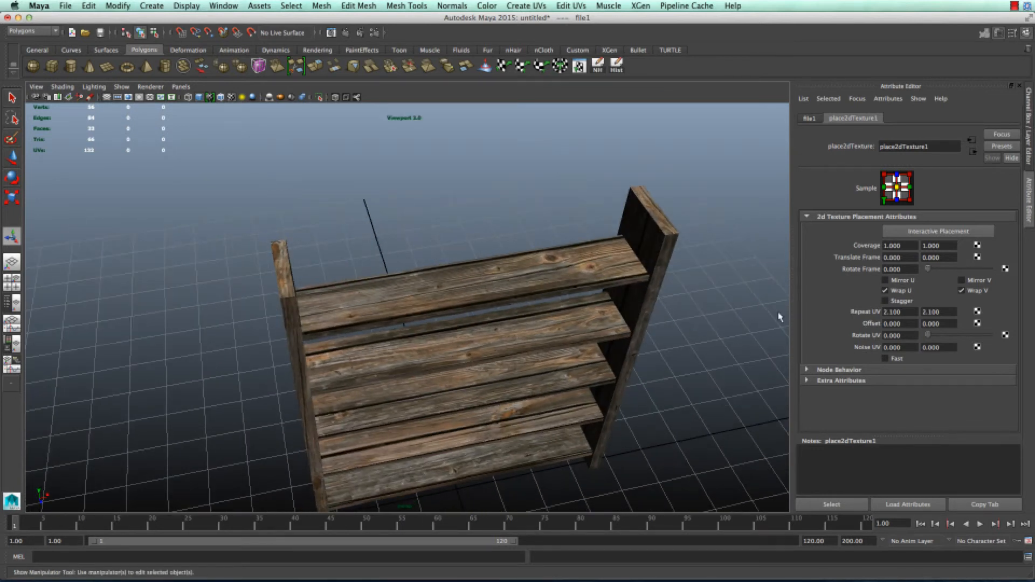
Set the wood texture's Repeat UV to 2.2 in both directions and inspect the bookshelf from several distances
{"action": "left_click", "coordinate": [910, 311]}
{"action": "type", "text": "2.2"}
{"action": "key", "text": "Tab"}
{"action": "type", "text": "2.2"}
{"action": "key", "text": "Tab"}
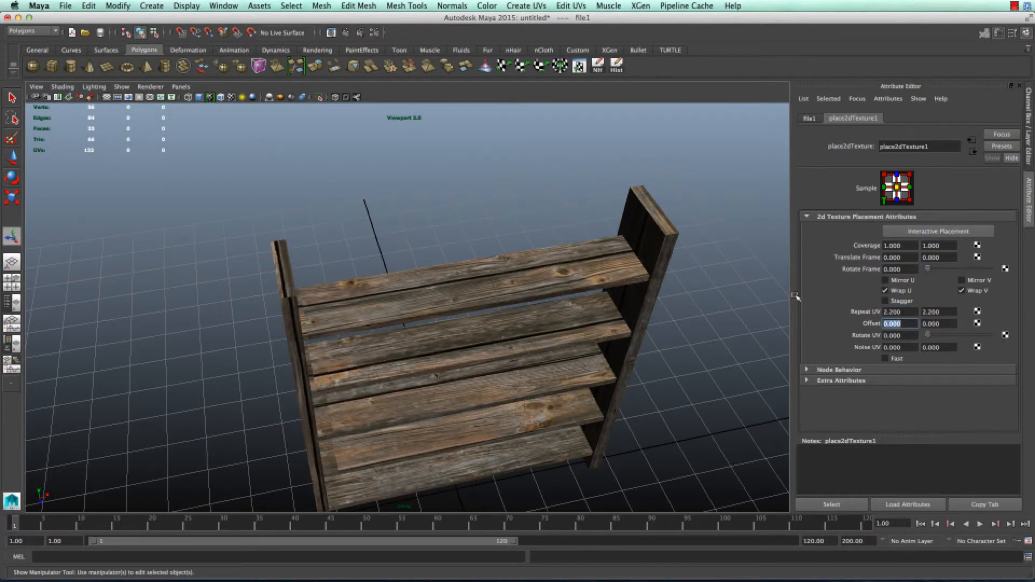
{"action": "left_click_drag", "start_coordinate": [630, 325], "coordinate": [548, 331], "text": "alt"}
{"action": "scroll", "coordinate": [558, 309], "scroll_direction": "down", "scroll_amount": 5}
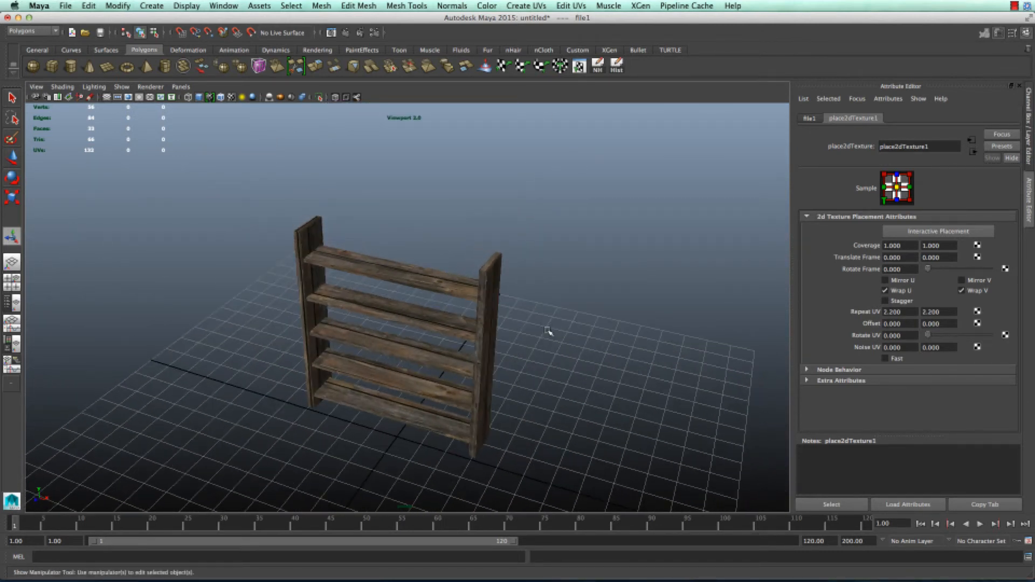
{"action": "scroll", "coordinate": [548, 331], "scroll_direction": "up", "scroll_amount": 5}
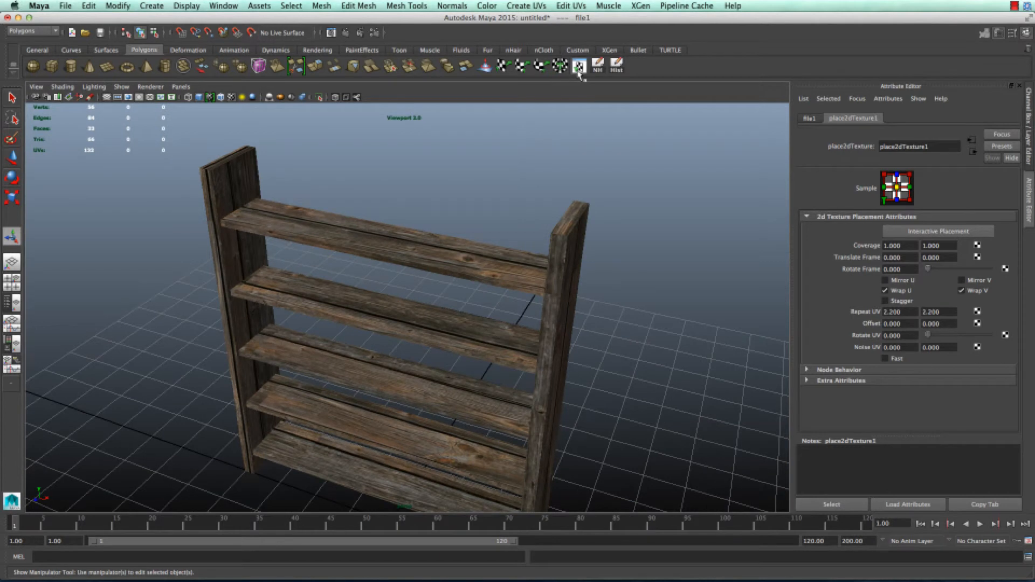
Open the UV Texture Editor and select the bookshelf to examine its UV shells over the wood texture
{"action": "left_click", "coordinate": [579, 67]}
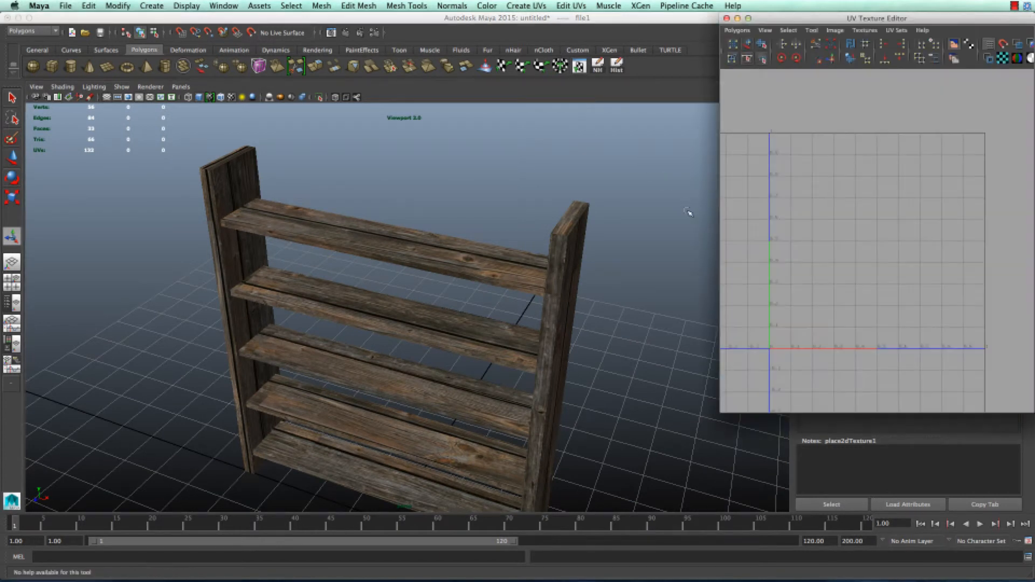
{"action": "left_click", "coordinate": [560, 291]}
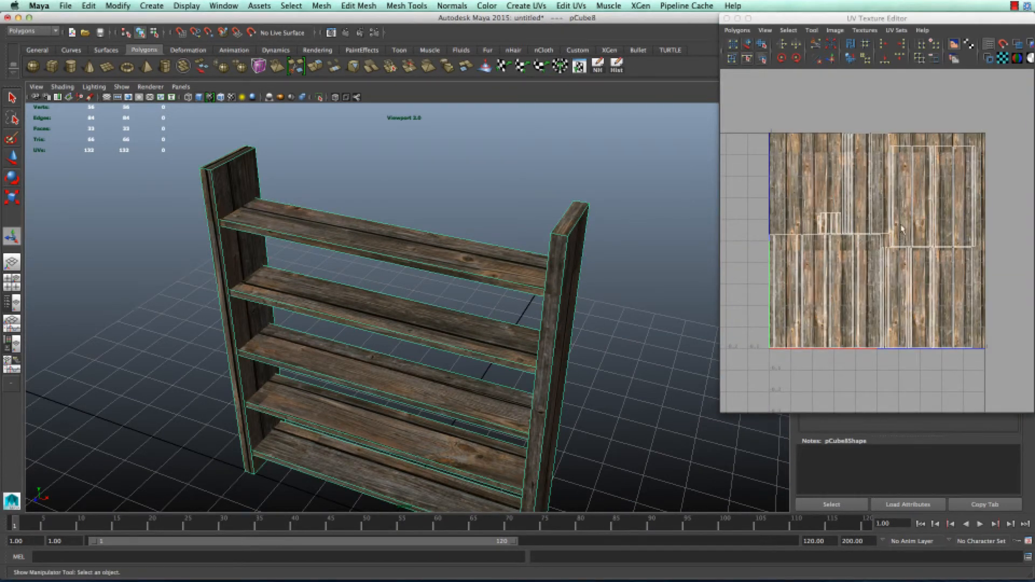
{"action": "scroll", "coordinate": [902, 229], "scroll_direction": "up", "scroll_amount": 3}
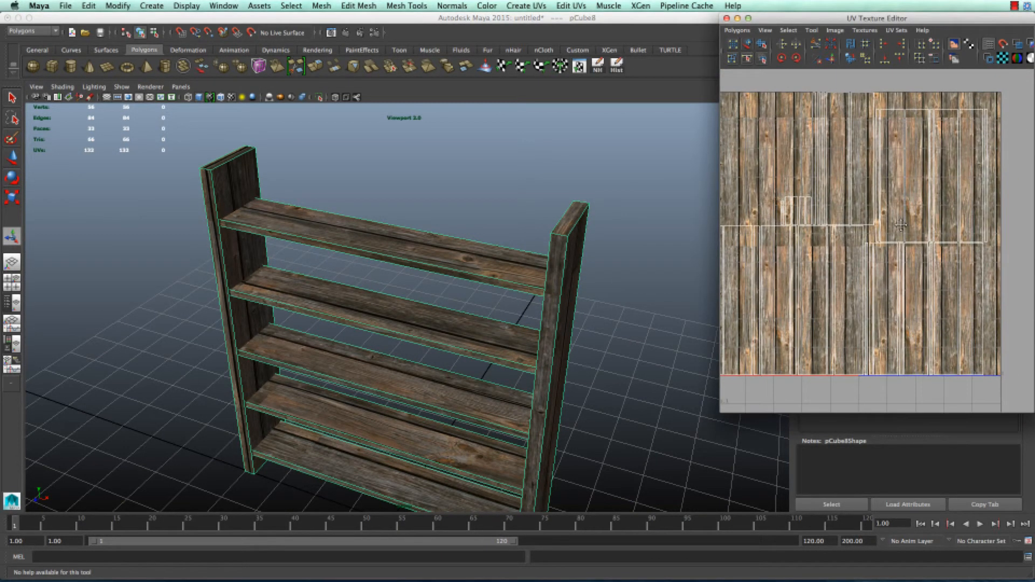
{"action": "scroll", "coordinate": [901, 225], "scroll_direction": "down", "scroll_amount": 3}
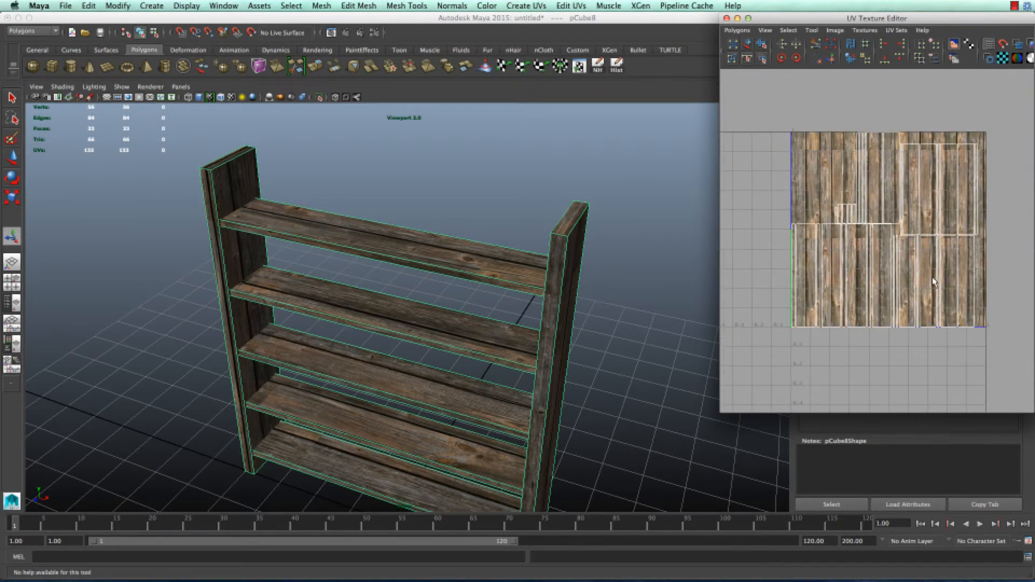
{"action": "middle_click_drag", "start_coordinate": [932, 278], "coordinate": [909, 263], "text": "alt"}
{"action": "scroll", "coordinate": [910, 263], "scroll_direction": "down", "scroll_amount": 2}
{"action": "scroll", "coordinate": [909, 263], "scroll_direction": "up", "scroll_amount": 4}
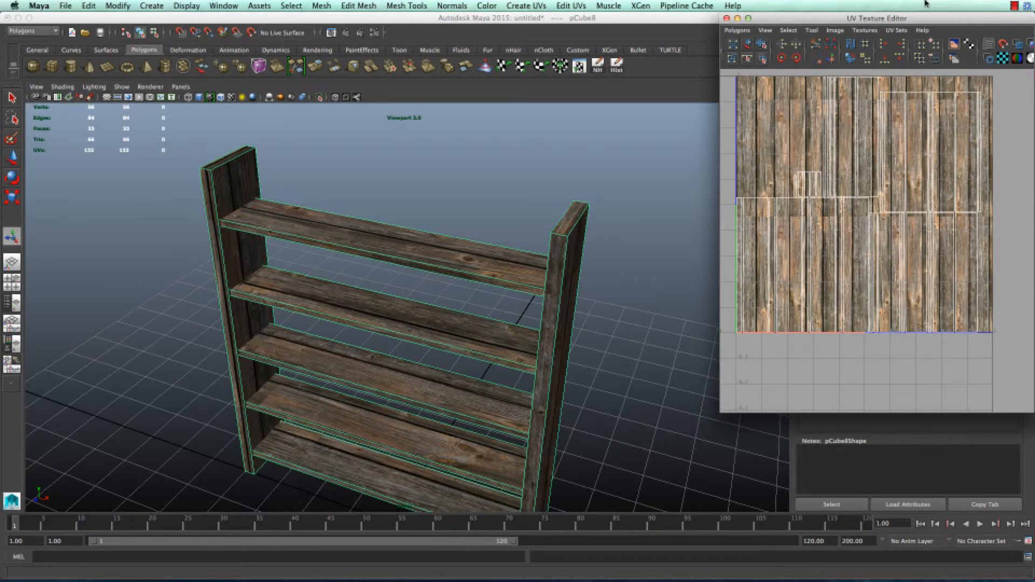
Reposition the UV Texture Editor beside the bookshelf's attributes, look through its history nodes and delete the construction history
{"action": "left_click_drag", "start_coordinate": [848, 23], "coordinate": [553, 23]}
{"action": "left_click", "coordinate": [311, 235]}
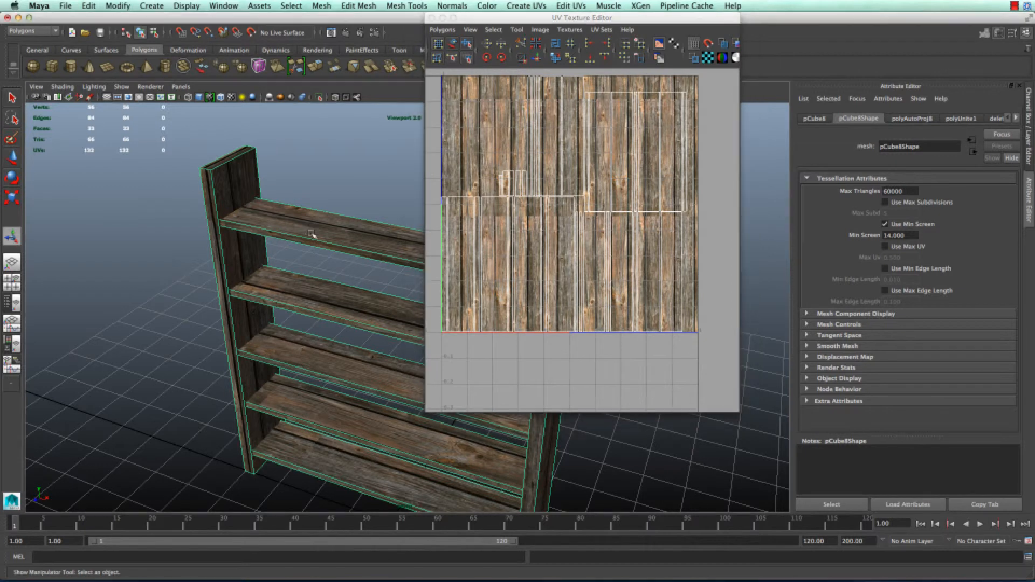
{"action": "left_click", "coordinate": [899, 119]}
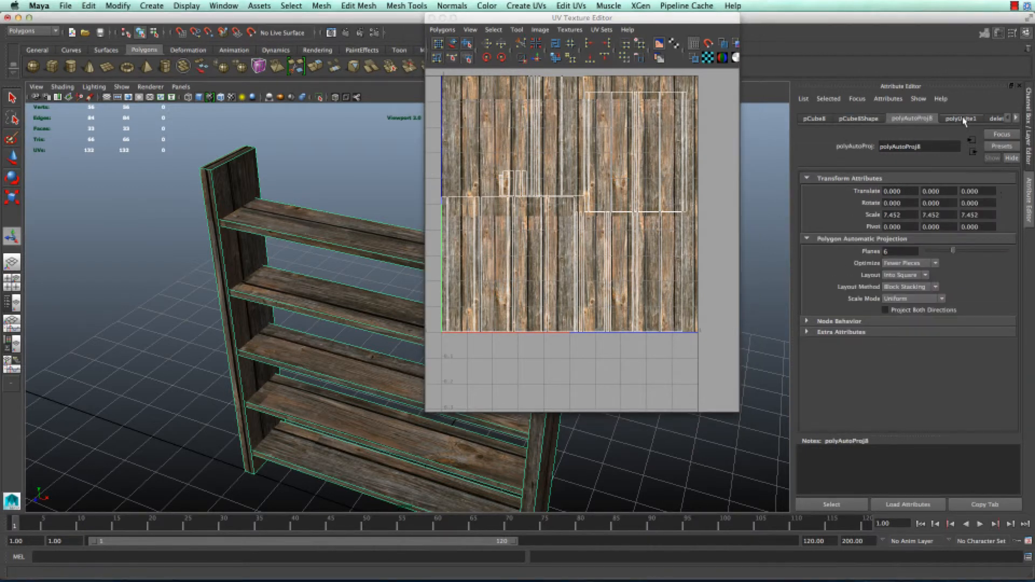
{"action": "left_click", "coordinate": [995, 118]}
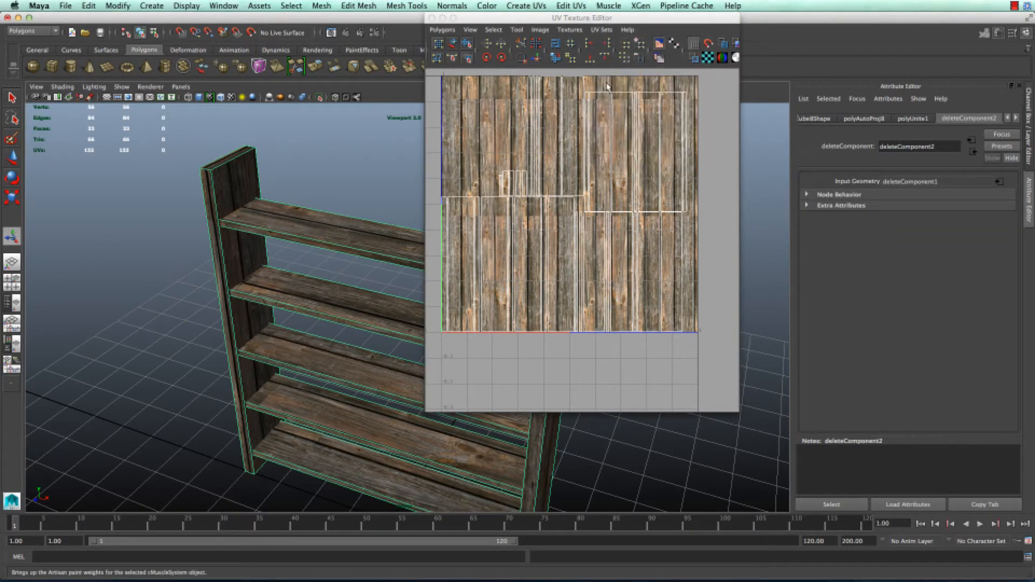
{"action": "left_click_drag", "start_coordinate": [625, 19], "coordinate": [658, 88]}
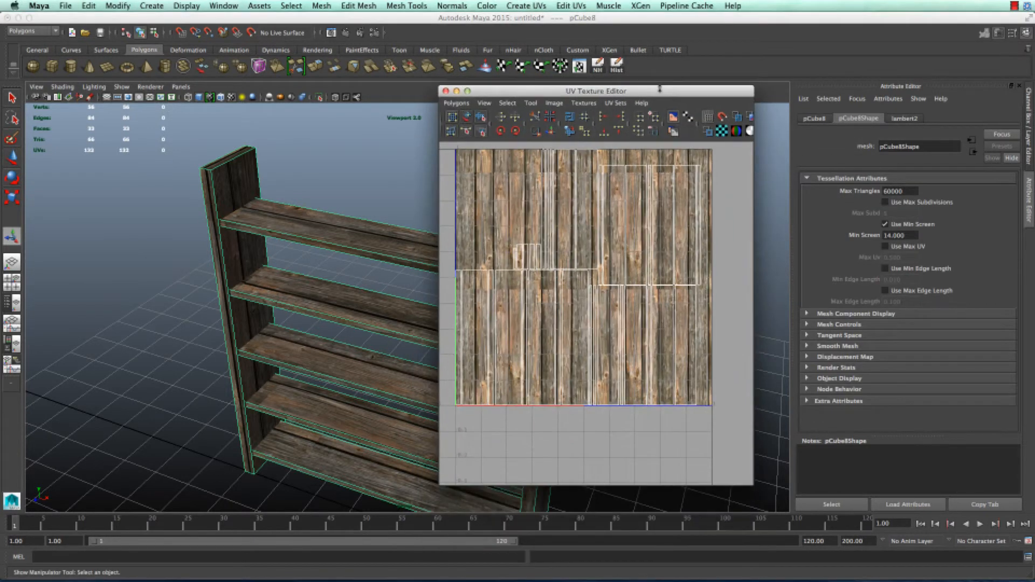
Go back through the Lambert material to the texture's 2D placement and set Repeat UV to 2 in both directions
{"action": "left_click", "coordinate": [904, 118]}
{"action": "left_click", "coordinate": [1004, 241]}
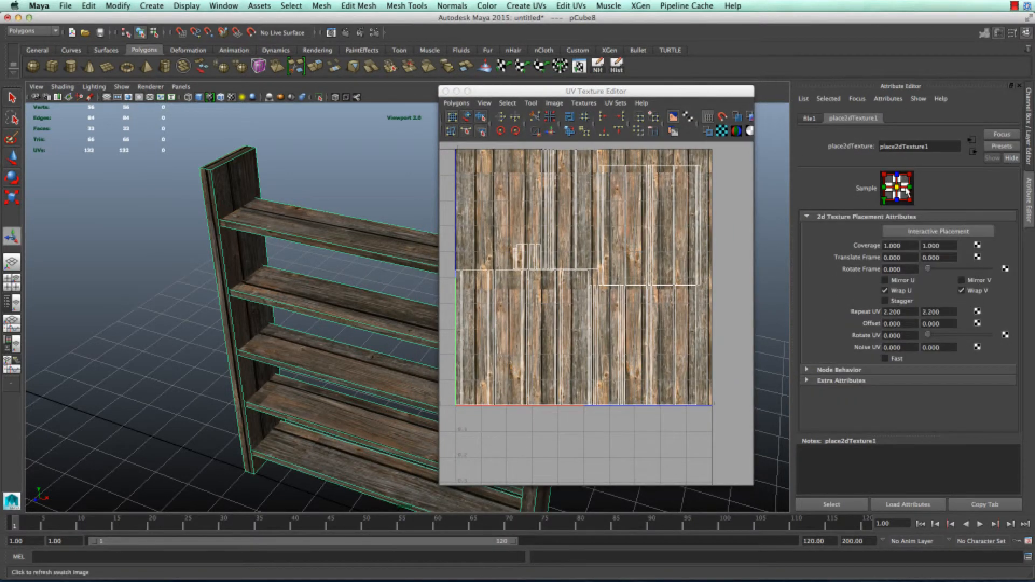
{"action": "left_click_drag", "start_coordinate": [915, 312], "coordinate": [792, 317]}
{"action": "type", "text": "2"}
{"action": "key", "text": "Tab"}
{"action": "type", "text": "2"}
{"action": "key", "text": "Tab"}
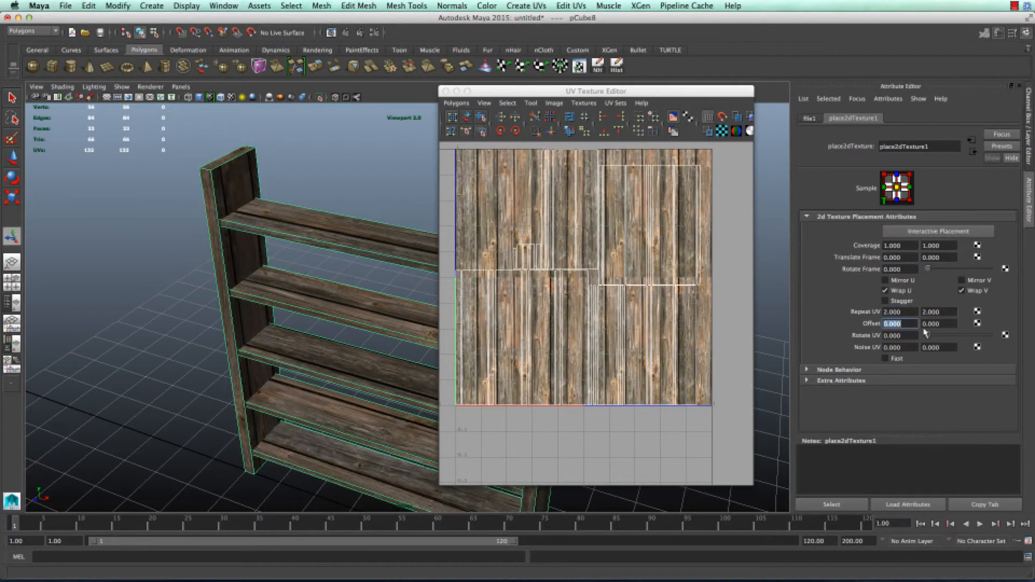
Select the whole upper-right UV shell and move it slightly up and right so it fits within the upper texture tile
{"action": "right_click_drag", "start_coordinate": [651, 236], "coordinate": [691, 231]}
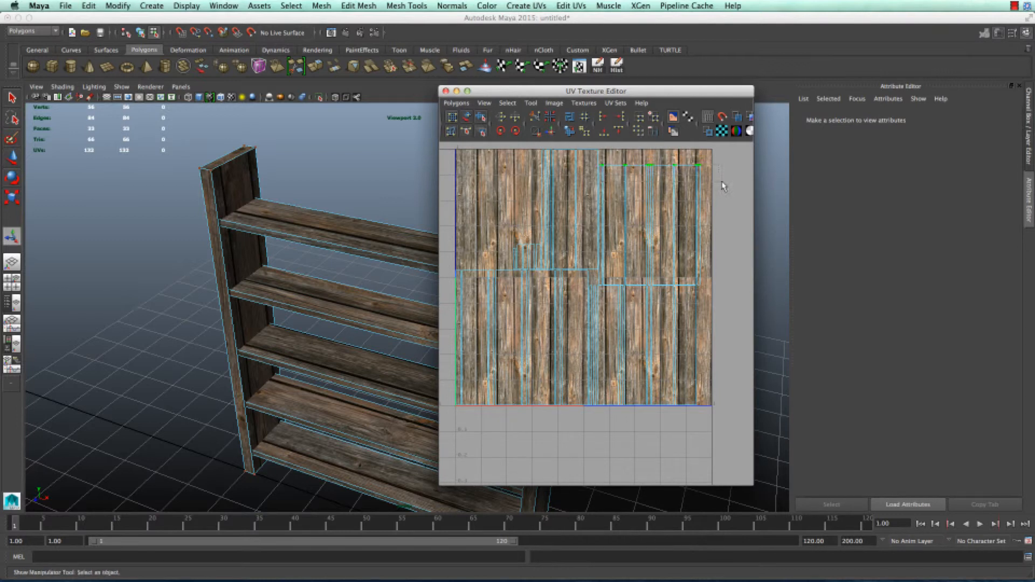
{"action": "left_click_drag", "start_coordinate": [720, 184], "coordinate": [596, 157]}
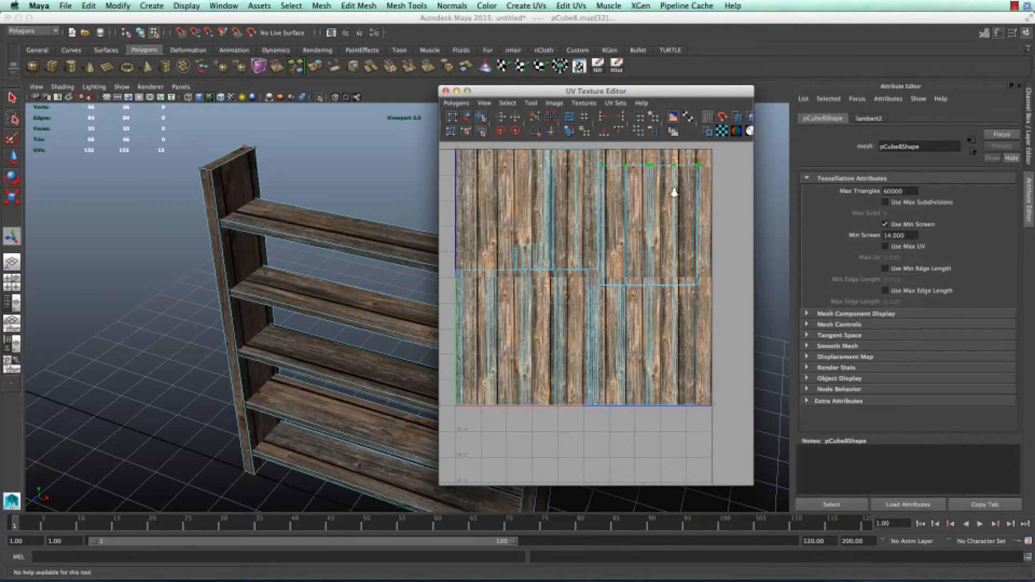
{"action": "right_click_drag", "start_coordinate": [672, 185], "coordinate": [708, 171], "text": "ctrl"}
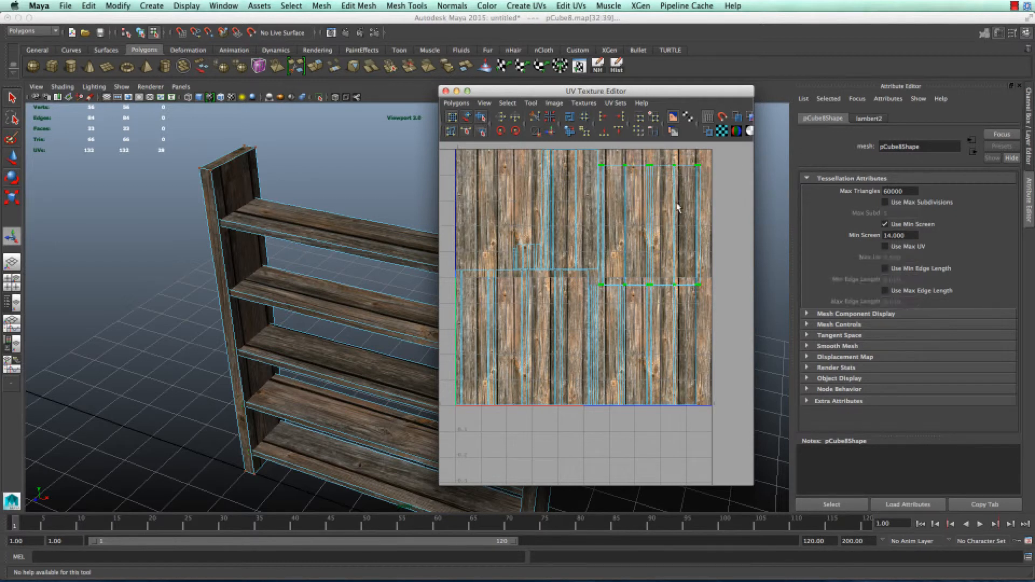
{"action": "key", "text": "w"}
{"action": "left_click_drag", "start_coordinate": [649, 163], "coordinate": [659, 153]}
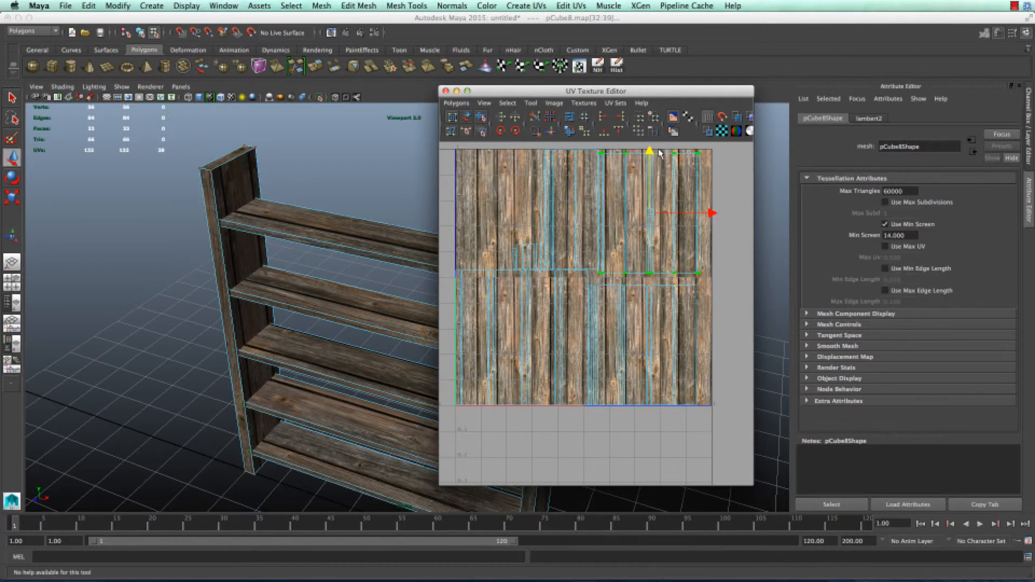
{"action": "left_click_drag", "start_coordinate": [711, 213], "coordinate": [719, 213]}
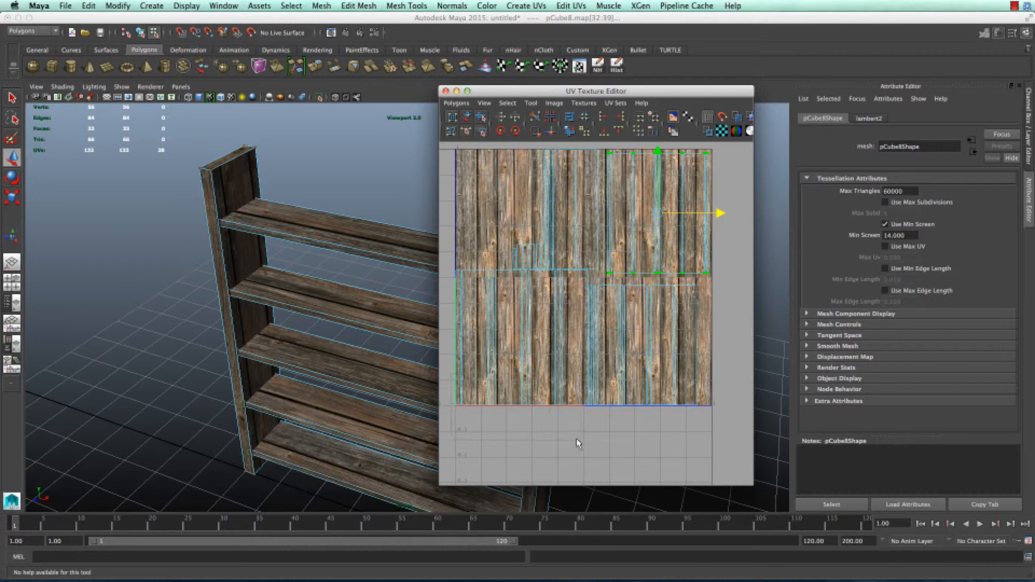
Select the whole lower-left UV shell, scale it down vertically and move it down to fit within the lower texture tile
{"action": "left_click_drag", "start_coordinate": [589, 441], "coordinate": [588, 441]}
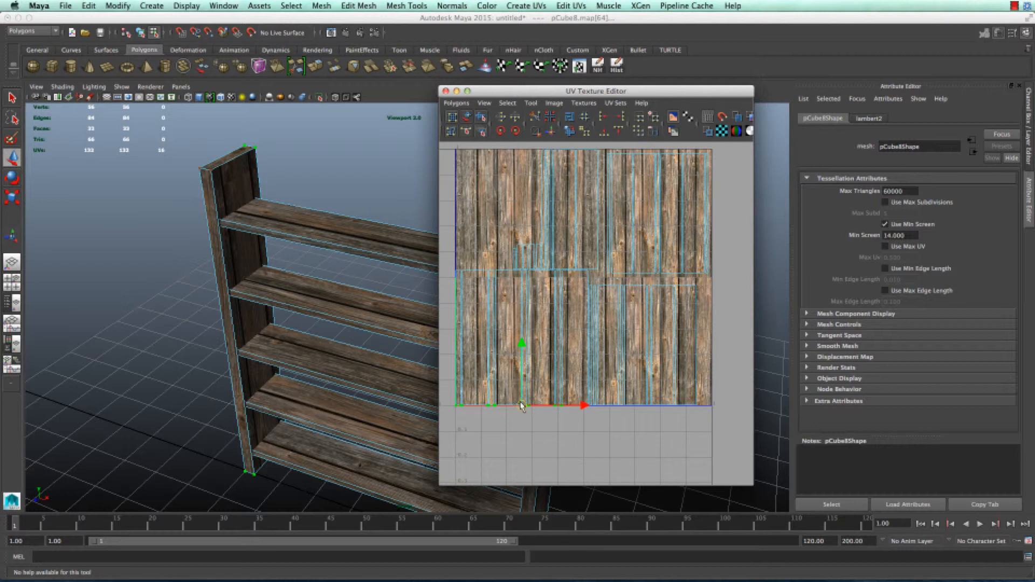
{"action": "right_click_drag", "start_coordinate": [522, 402], "coordinate": [564, 382], "text": "ctrl"}
{"action": "key", "text": "e"}
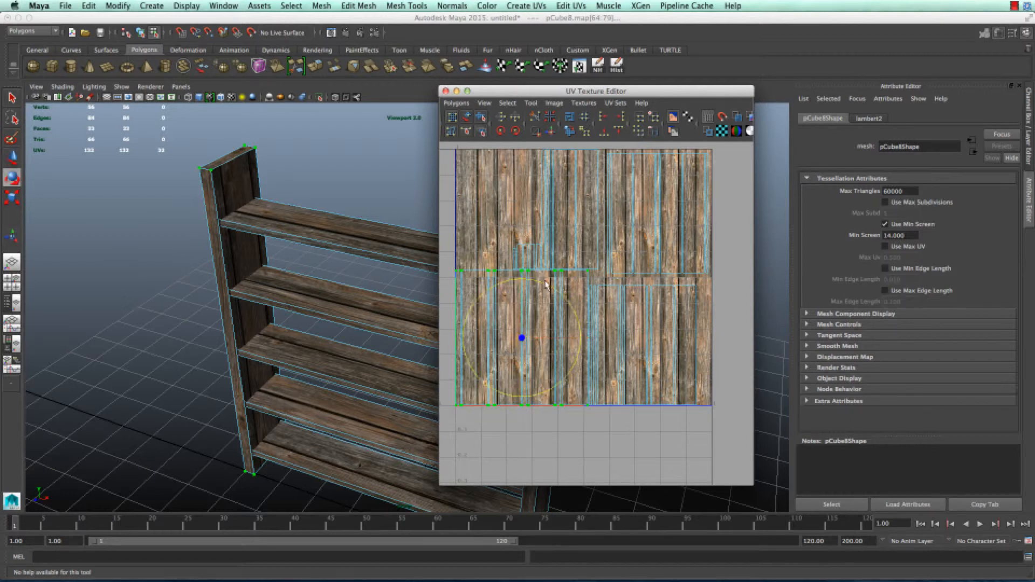
{"action": "key", "text": "r"}
{"action": "left_click_drag", "start_coordinate": [526, 280], "coordinate": [523, 284]}
{"action": "key", "text": "w"}
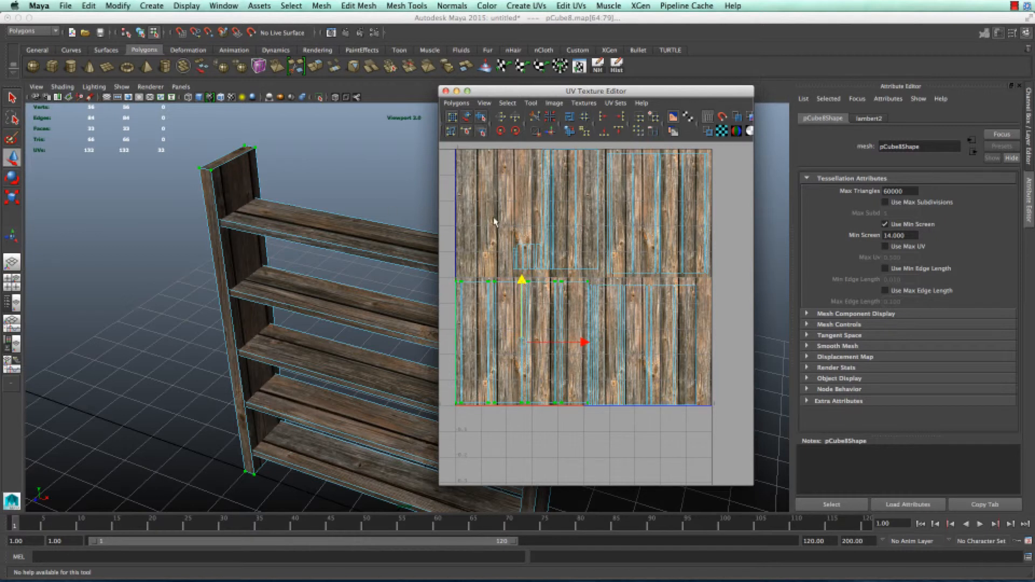
{"action": "left_click", "coordinate": [518, 241]}
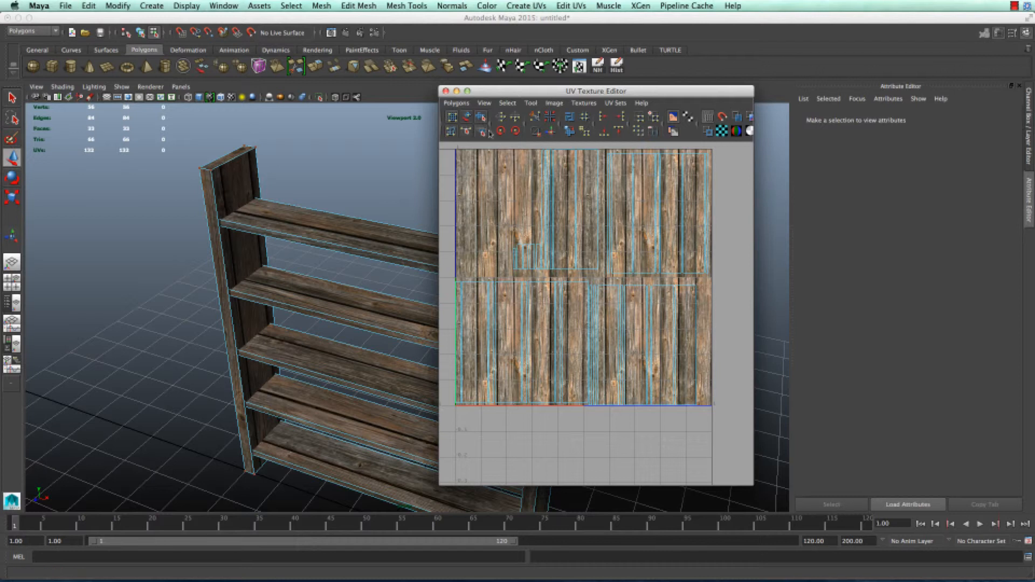
Close the UV Texture Editor, return the bookshelf to object mode and inspect its outer side panel
{"action": "left_click", "coordinate": [446, 91]}
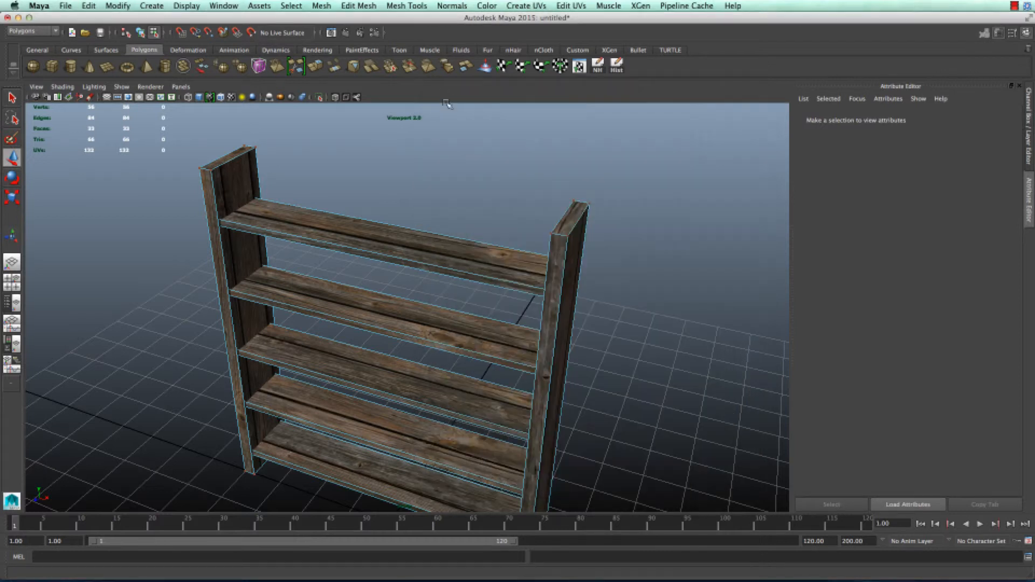
{"action": "right_click_drag", "start_coordinate": [496, 258], "coordinate": [546, 245]}
{"action": "left_click_drag", "start_coordinate": [668, 298], "coordinate": [481, 300], "text": "alt"}
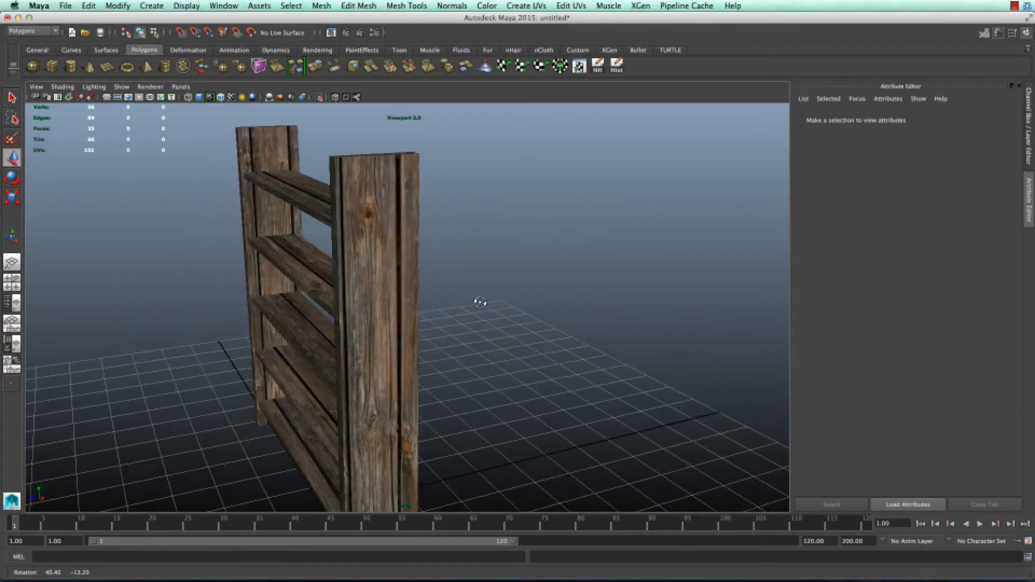
{"action": "left_click_drag", "start_coordinate": [609, 318], "coordinate": [535, 213], "text": "alt"}
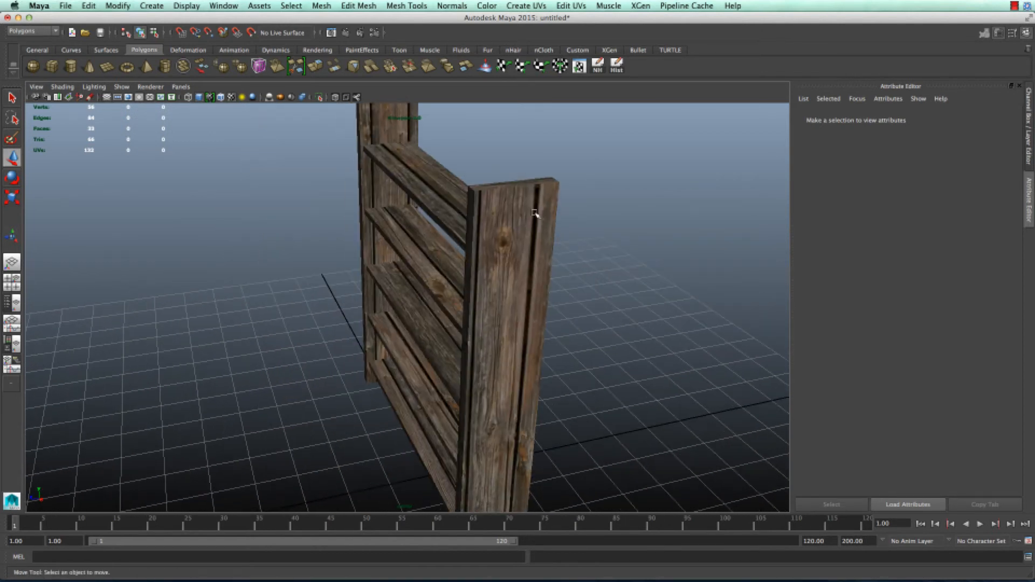
Select the bookshelf and connect a file texture to the Bump Mapping of its Lambert material
{"action": "left_click", "coordinate": [487, 335]}
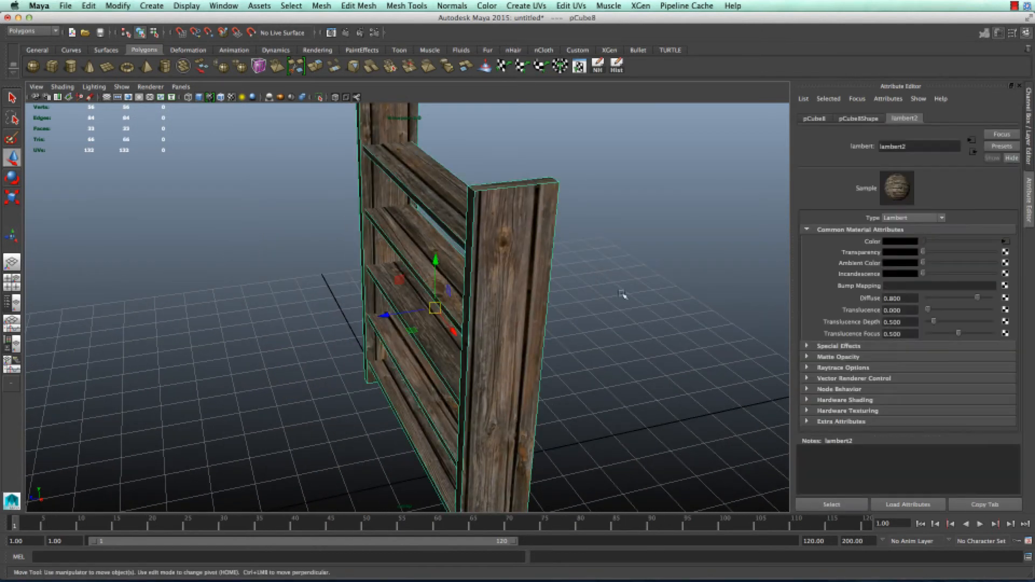
{"action": "left_click", "coordinate": [1005, 290]}
{"action": "left_click", "coordinate": [447, 263]}
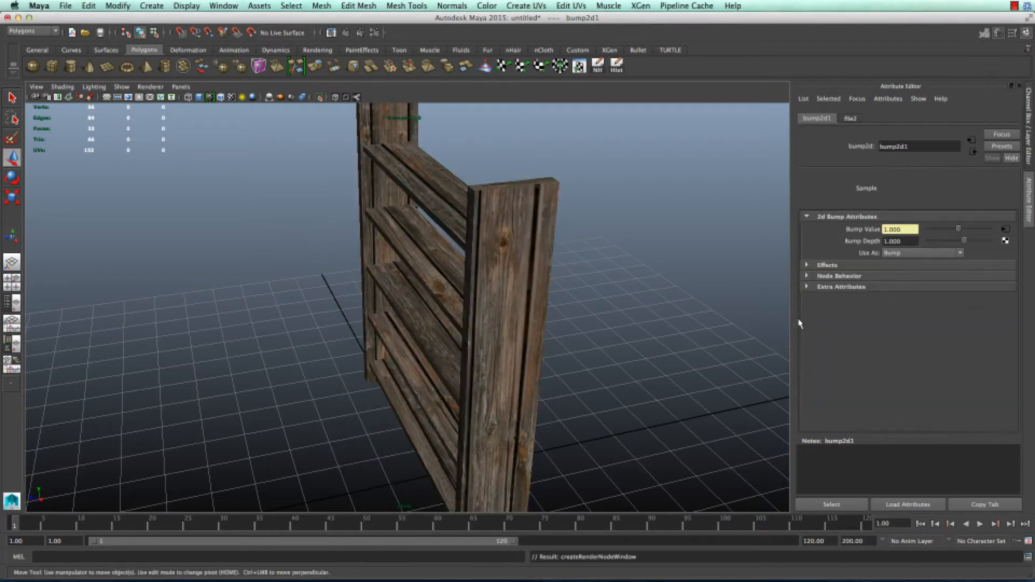
Load wood_1_NRM.tga from the sourceimages folder as the image of the bump file texture
{"action": "left_click", "coordinate": [1006, 230]}
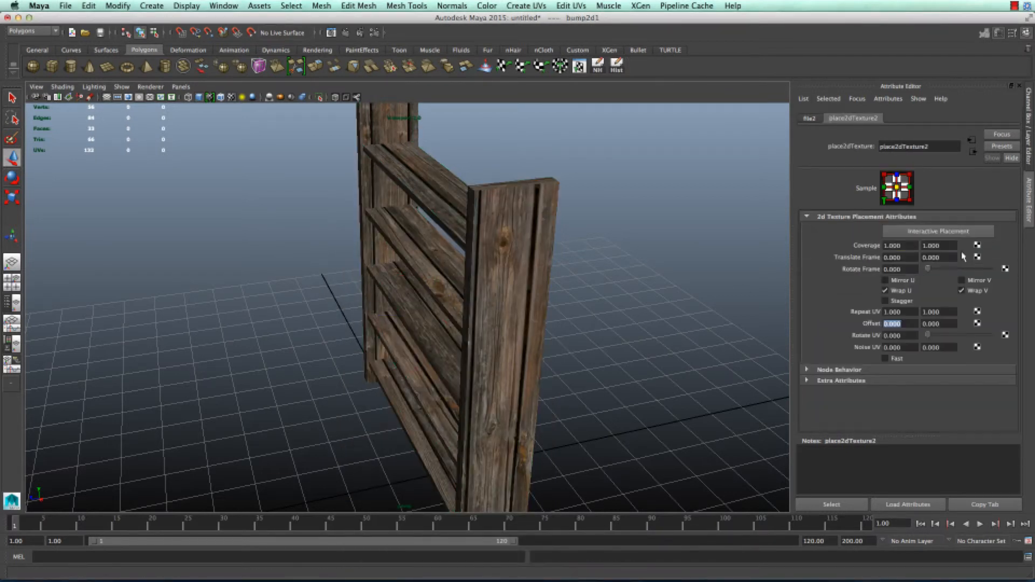
{"action": "left_click", "coordinate": [809, 118]}
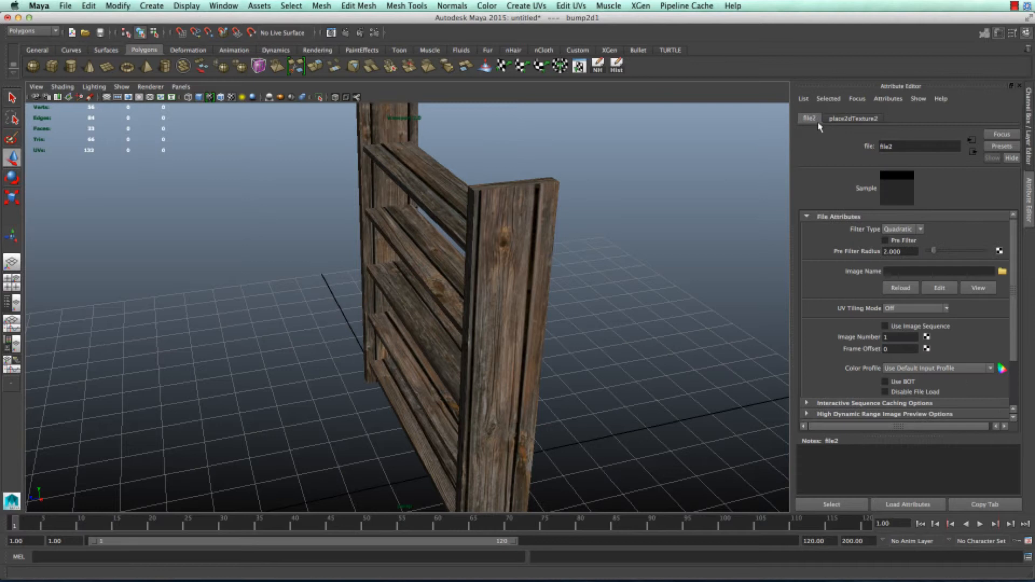
{"action": "left_click", "coordinate": [1002, 271]}
{"action": "left_click", "coordinate": [236, 182]}
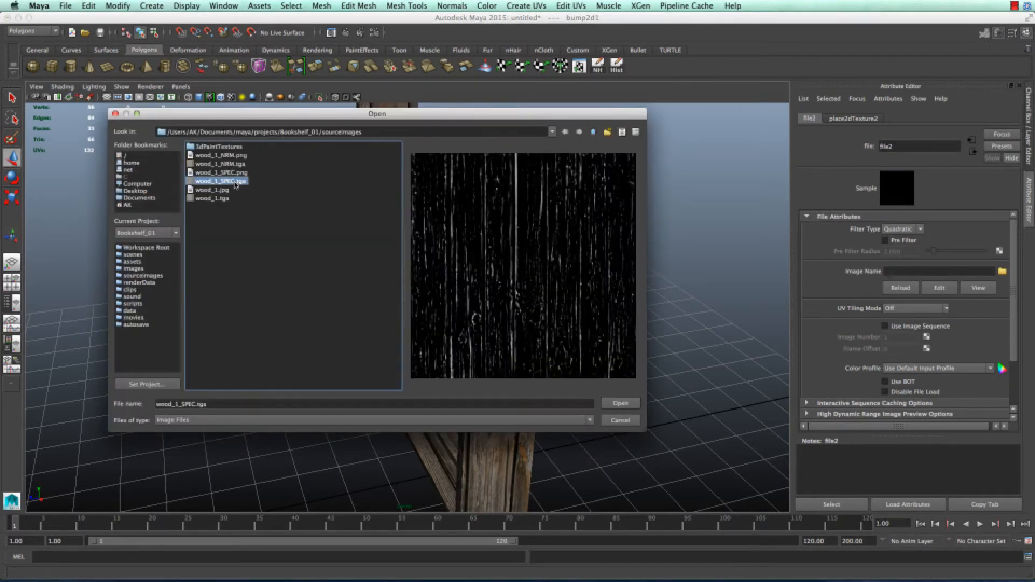
{"action": "left_click", "coordinate": [239, 164]}
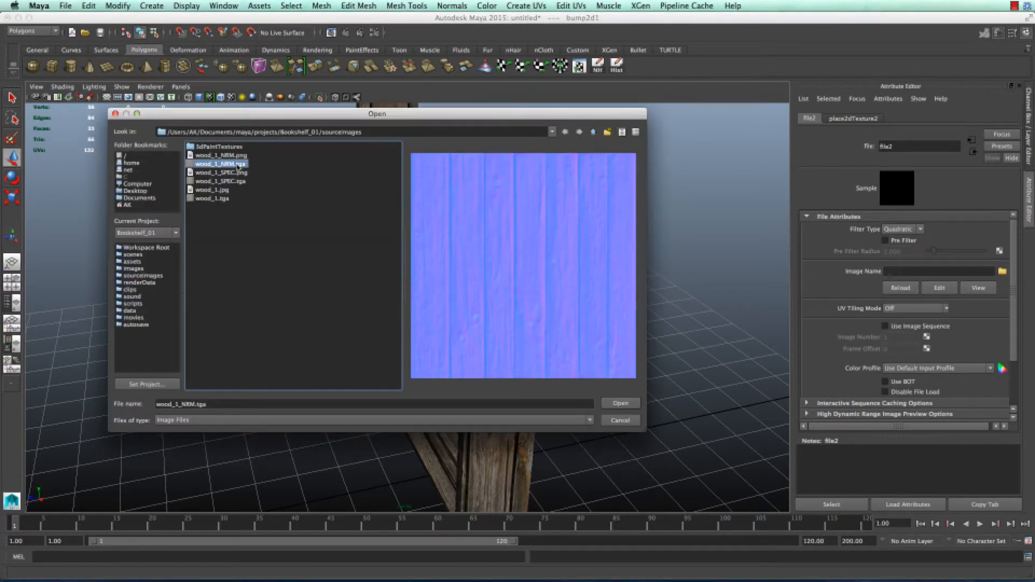
{"action": "double_click", "coordinate": [238, 165]}
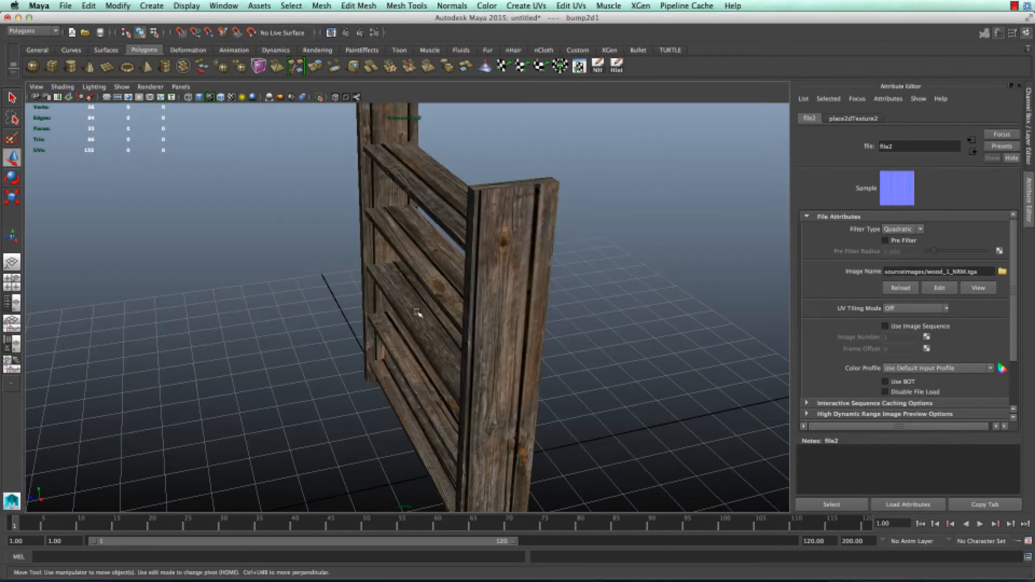
Go to the normal map texture's 2D placement and set Repeat UV to 2 in both directions
{"action": "left_click", "coordinate": [974, 151]}
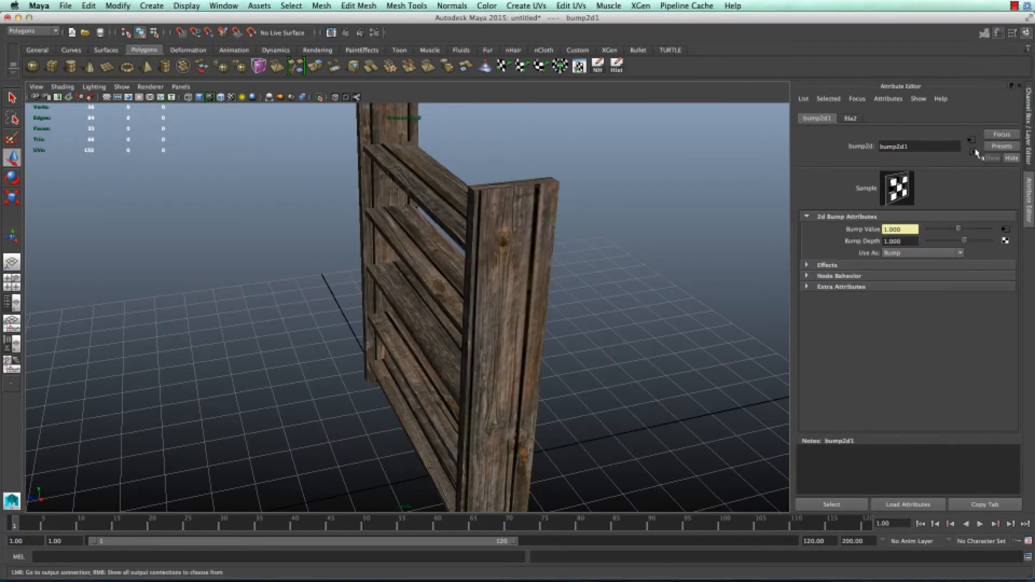
{"action": "left_click", "coordinate": [1005, 230]}
{"action": "left_click", "coordinate": [878, 327]}
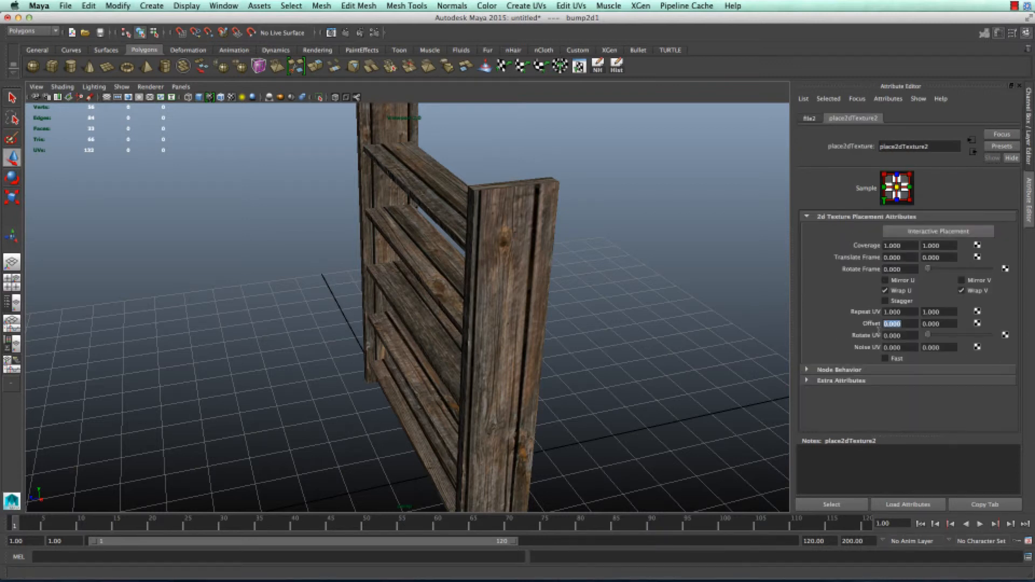
{"action": "left_click", "coordinate": [899, 311]}
{"action": "type", "text": "2"}
{"action": "key", "text": "Tab"}
{"action": "type", "text": "2"}
{"action": "key", "text": "Tab"}
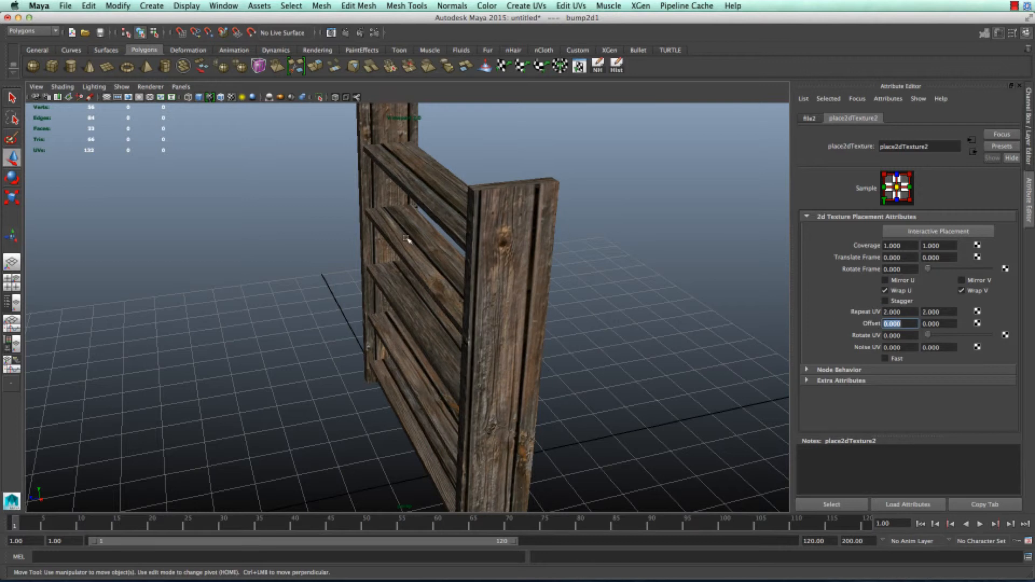
Inspect the bookshelf with its normal map, deselect it and hide the Attribute Editor
{"action": "left_click_drag", "start_coordinate": [406, 237], "coordinate": [559, 311], "text": "alt"}
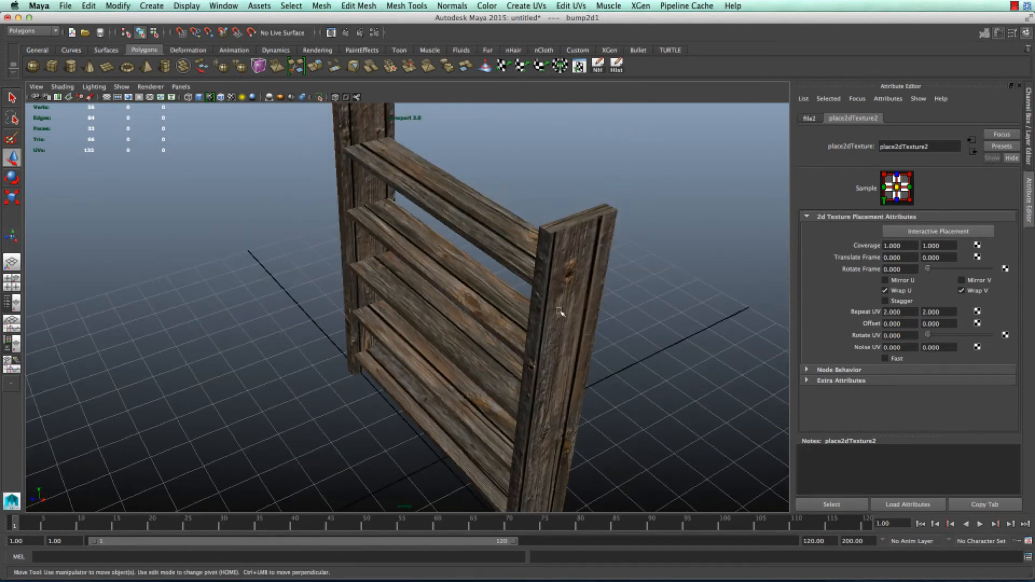
{"action": "left_click", "coordinate": [809, 118]}
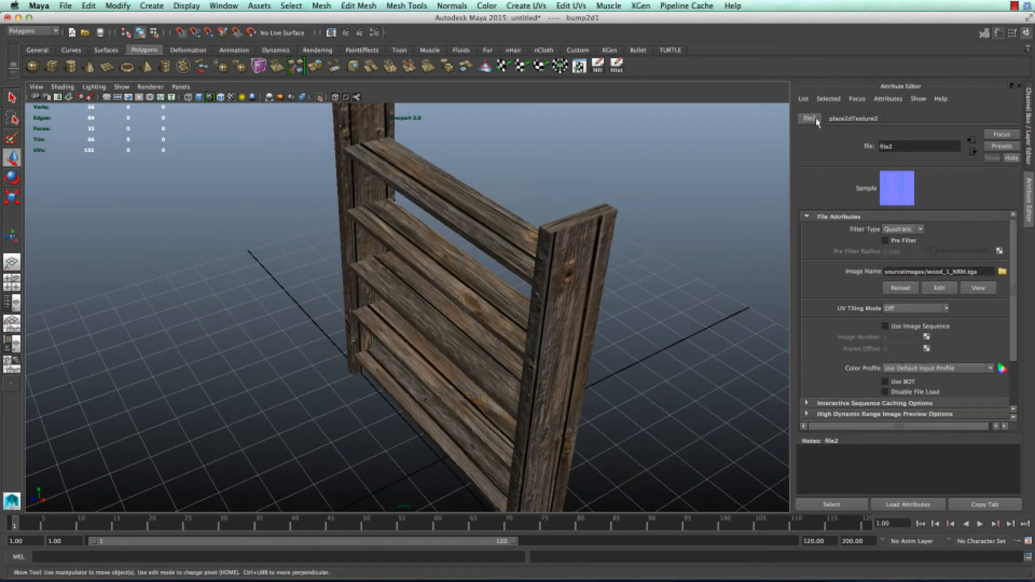
{"action": "left_click", "coordinate": [648, 209]}
{"action": "left_click", "coordinate": [998, 32]}
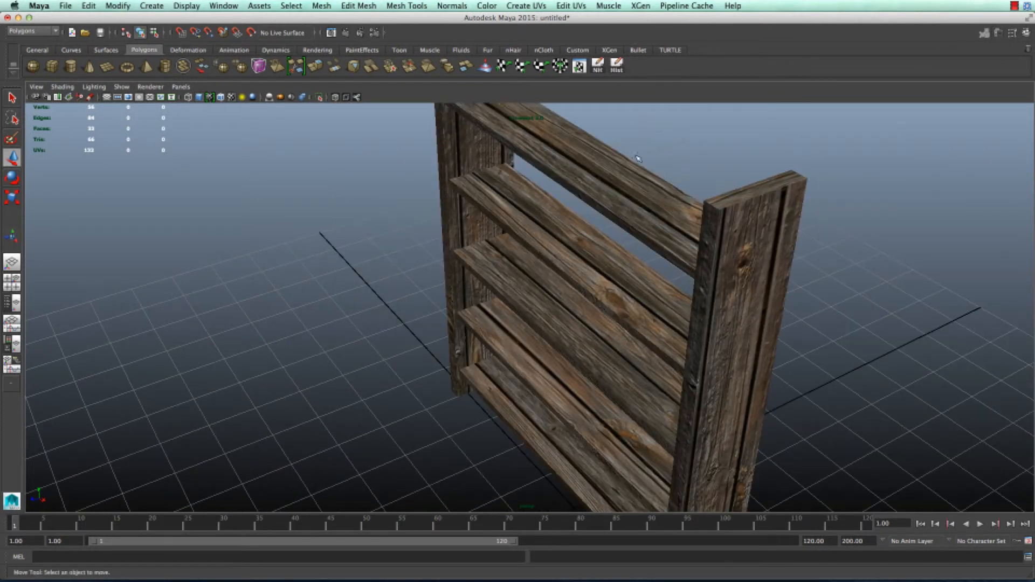
Select the bookshelf and copy its current UVs into a new UV set named lightmap
{"action": "left_click", "coordinate": [636, 241]}
{"action": "key", "text": "f"}
{"action": "left_click", "coordinate": [579, 66]}
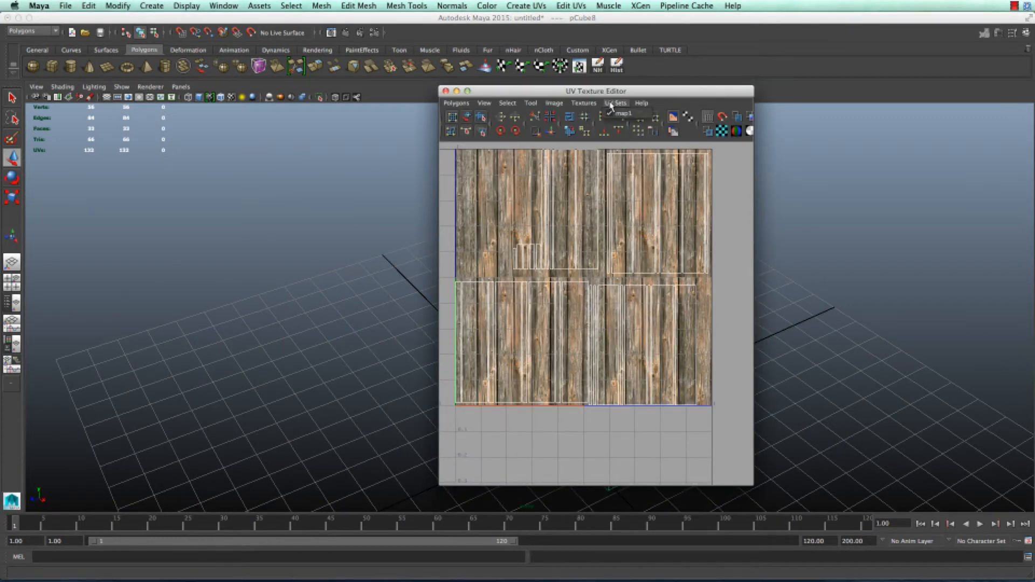
{"action": "left_click", "coordinate": [456, 103]}
{"action": "mouse_move", "coordinate": [486, 153]}
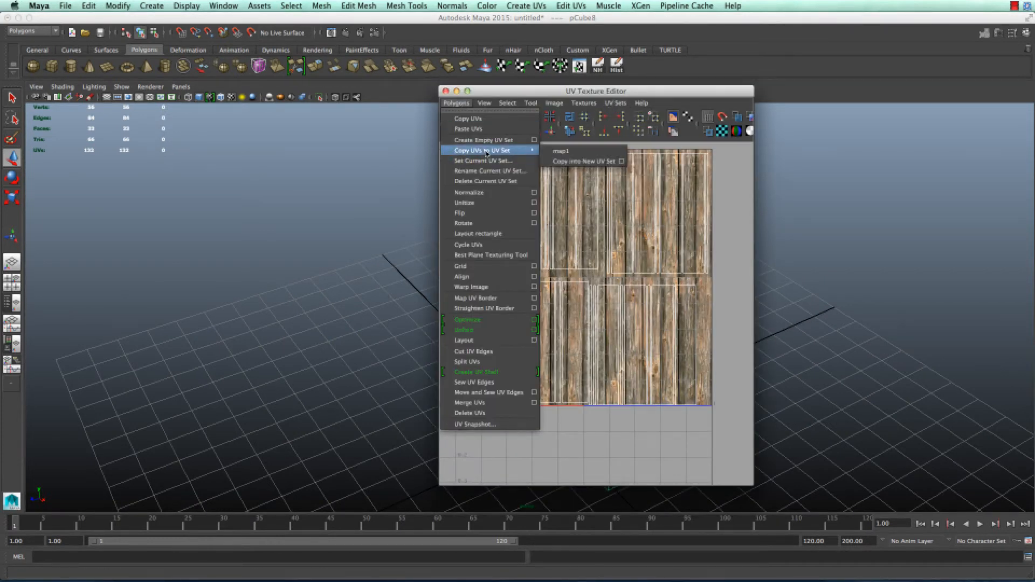
{"action": "left_click", "coordinate": [622, 161]}
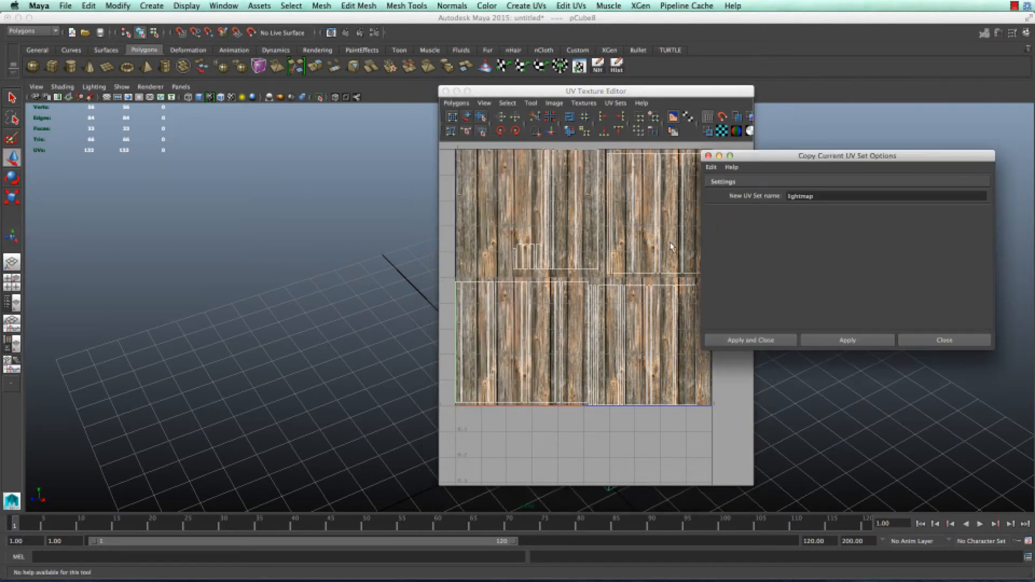
{"action": "left_click", "coordinate": [743, 338]}
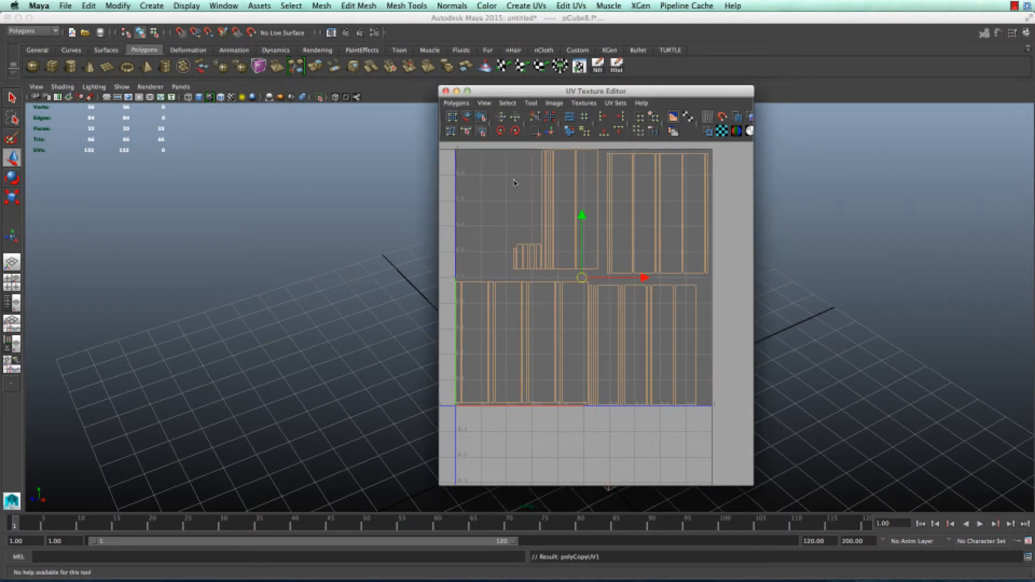
Close the UV Texture Editor, return to object mode and deselect the bookshelf
{"action": "left_click", "coordinate": [445, 90]}
{"action": "right_click_drag", "start_coordinate": [564, 243], "coordinate": [179, 247]}
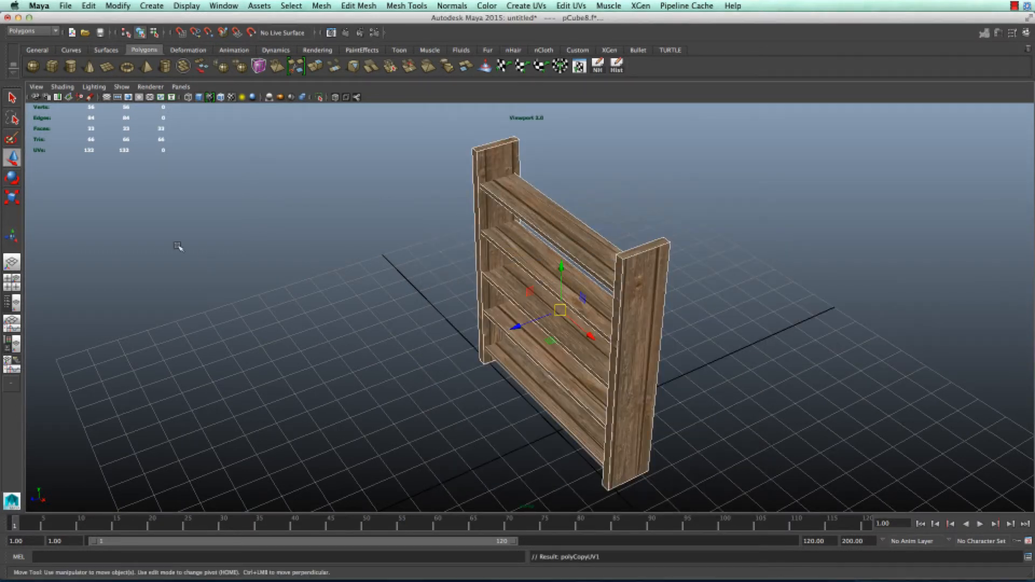
{"action": "left_click", "coordinate": [178, 246]}
Create a polygon cube, scale it up over the bookshelf and adjust its proportions towards a box around the shelf
{"action": "left_click", "coordinate": [52, 65]}
{"action": "key", "text": "e"}
{"action": "key", "text": "r"}
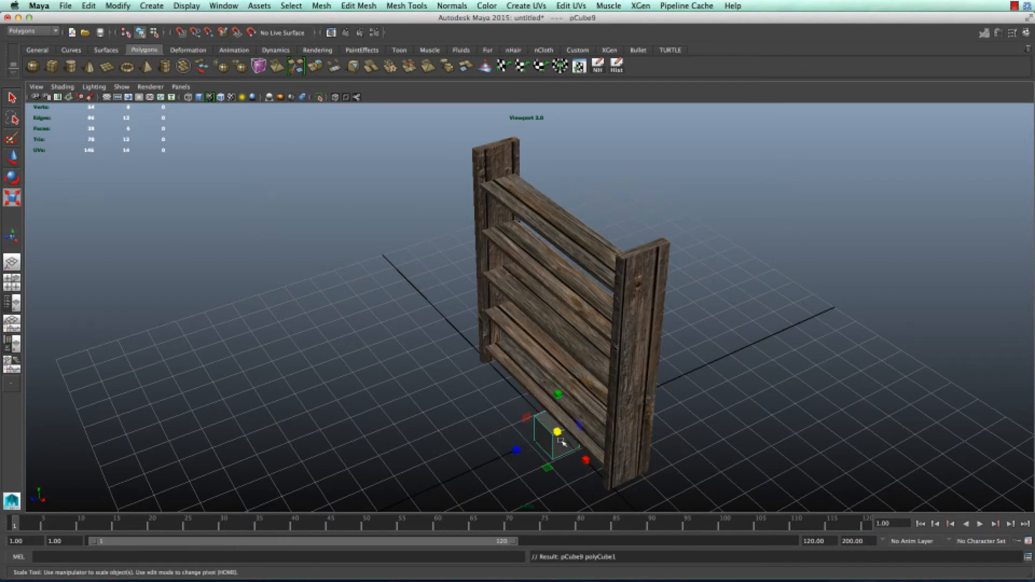
{"action": "left_click_drag", "start_coordinate": [561, 441], "coordinate": [561, 279]}
{"action": "key", "text": "w"}
{"action": "key", "text": "r"}
{"action": "left_click_drag", "start_coordinate": [520, 330], "coordinate": [545, 322]}
Facing the bookshelf, resize and raise the box to cover its full width and height, at a scale of about 7.18 by 7.36
{"action": "left_click_drag", "start_coordinate": [544, 383], "coordinate": [620, 377], "text": "alt"}
{"action": "mouse_move", "coordinate": [575, 297]}
{"action": "left_mouse_down"}
{"action": "mouse_move", "coordinate": [672, 298]}
{"action": "mouse_move", "coordinate": [538, 318]}
{"action": "mouse_move", "coordinate": [551, 340]}
{"action": "mouse_move", "coordinate": [583, 319]}
{"action": "mouse_move", "coordinate": [592, 292]}
{"action": "left_mouse_up"}
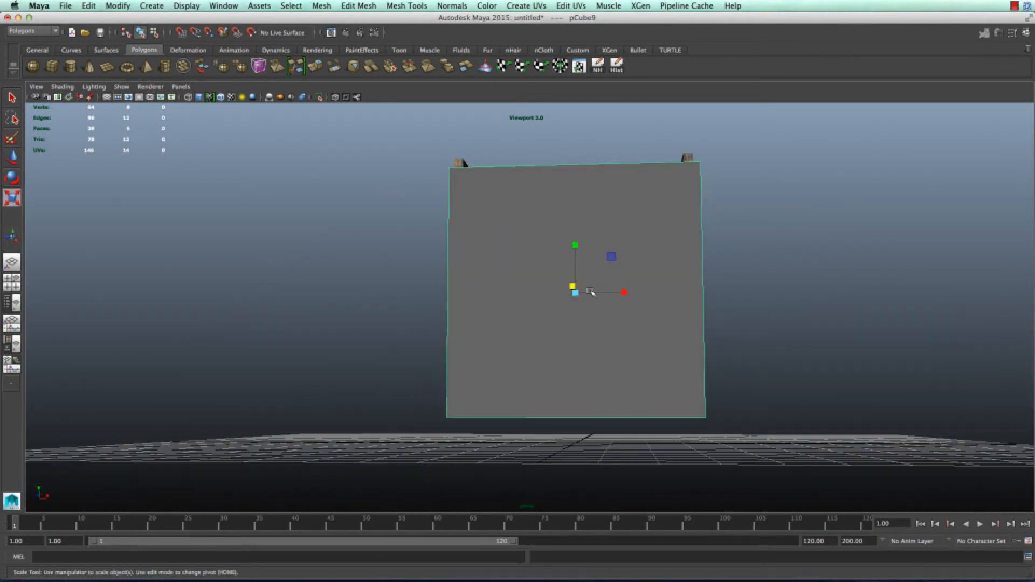
{"action": "key", "text": "w"}
{"action": "left_click_drag", "start_coordinate": [574, 246], "coordinate": [571, 239]}
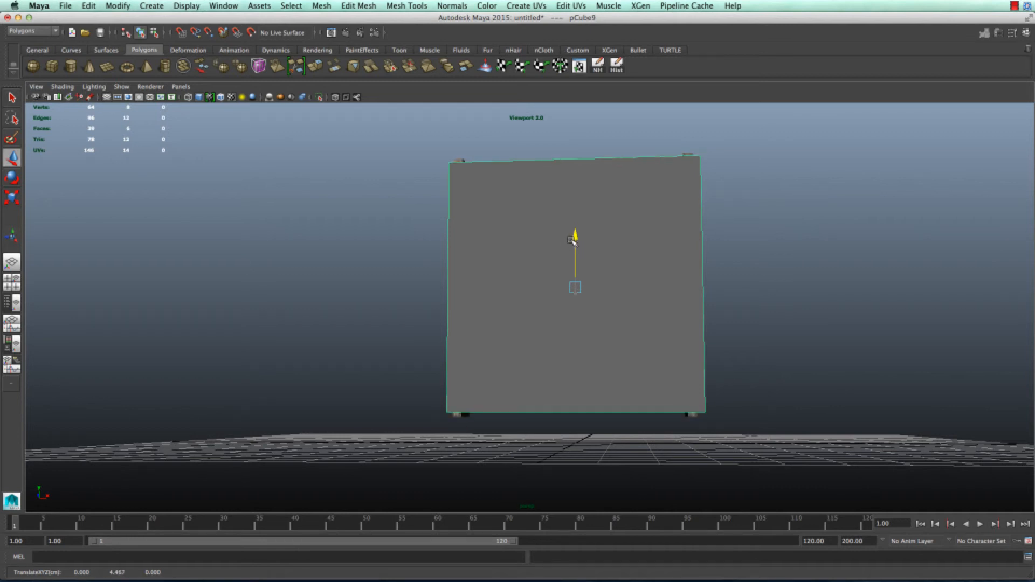
{"action": "key", "text": "e"}
{"action": "key", "text": "r"}
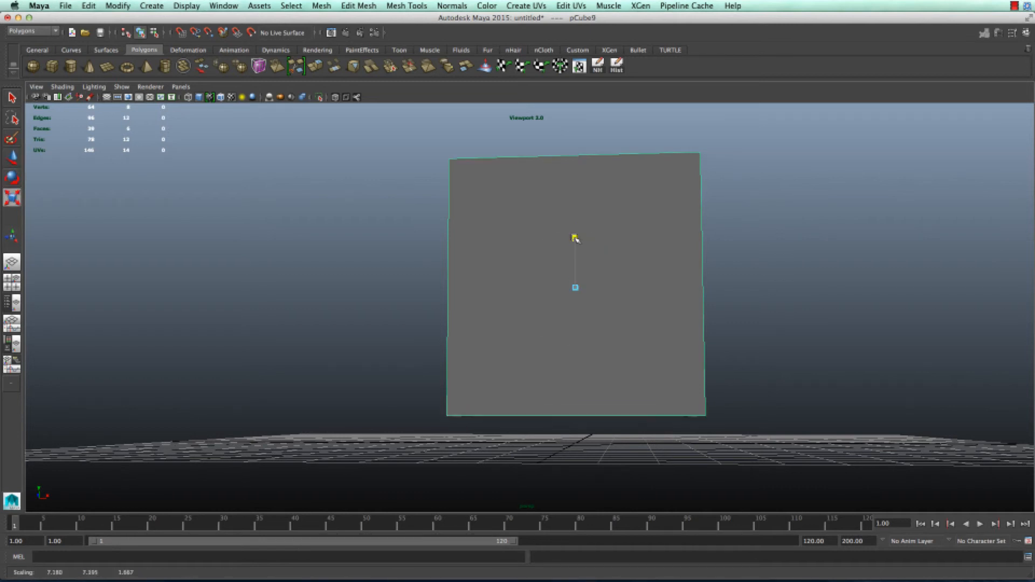
Shift the box along the bookshelf's depth and fit its thickness so it encloses the whole shelf
{"action": "left_click_drag", "start_coordinate": [575, 238], "coordinate": [493, 335], "text": "alt"}
{"action": "key", "text": "w"}
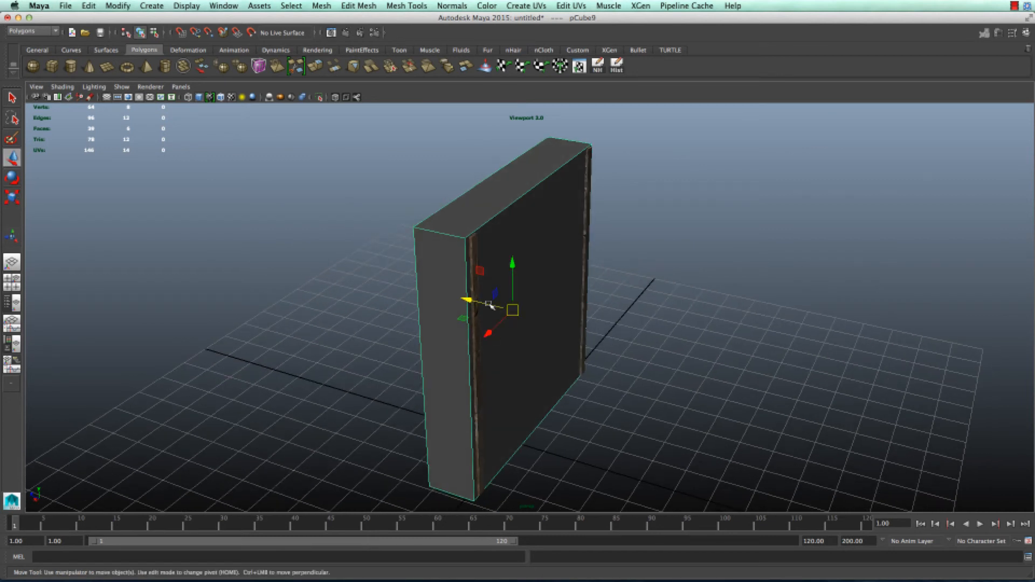
{"action": "left_click_drag", "start_coordinate": [469, 300], "coordinate": [523, 312]}
{"action": "key", "text": "r"}
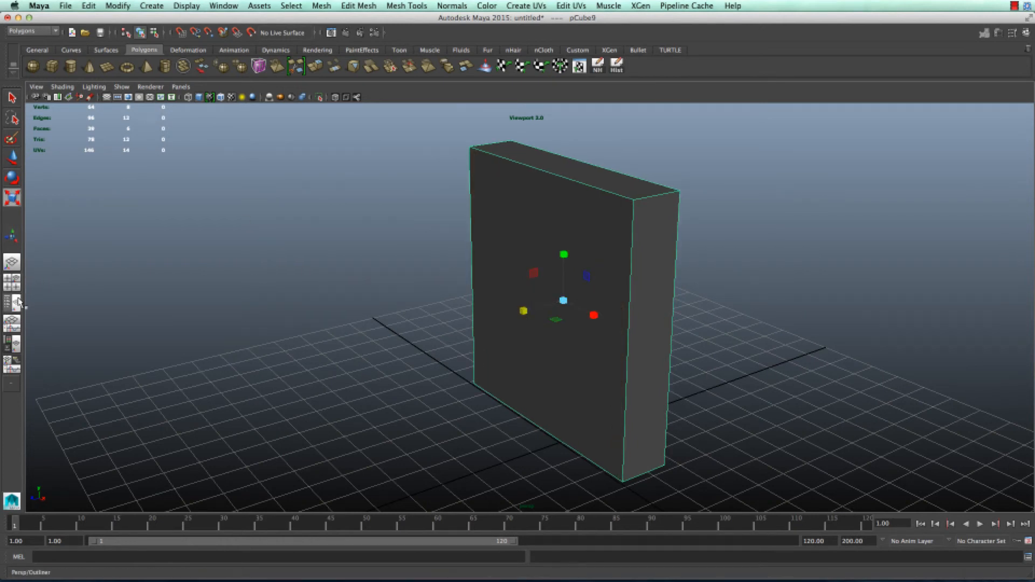
Show the Outliner beside the perspective view and rename the bookshelf mesh to shelf_01
{"action": "left_click", "coordinate": [17, 302]}
{"action": "left_click", "coordinate": [116, 155]}
{"action": "double_click", "coordinate": [90, 155]}
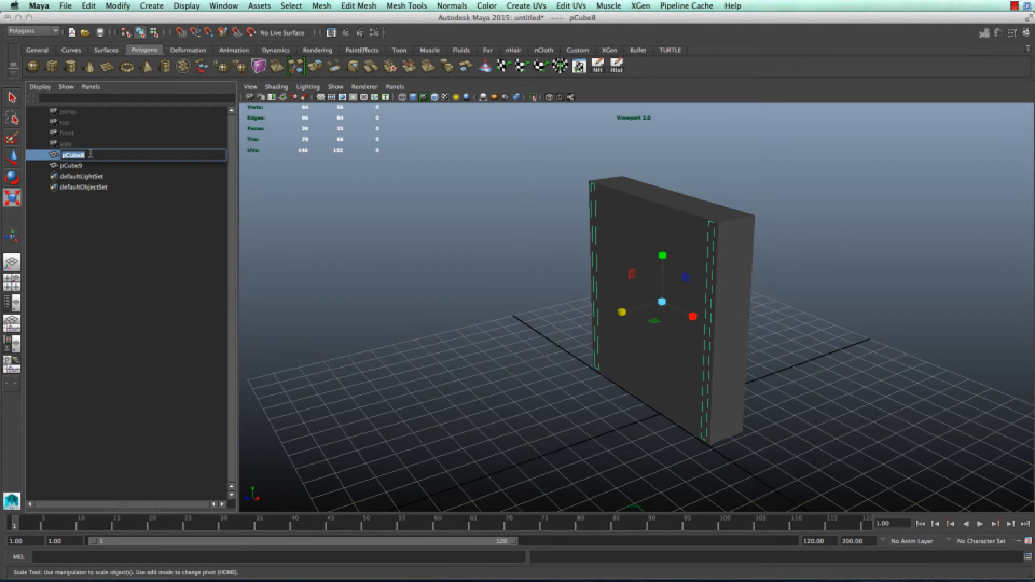
{"action": "type", "text": "shelf_01"}
{"action": "key", "text": "Return"}
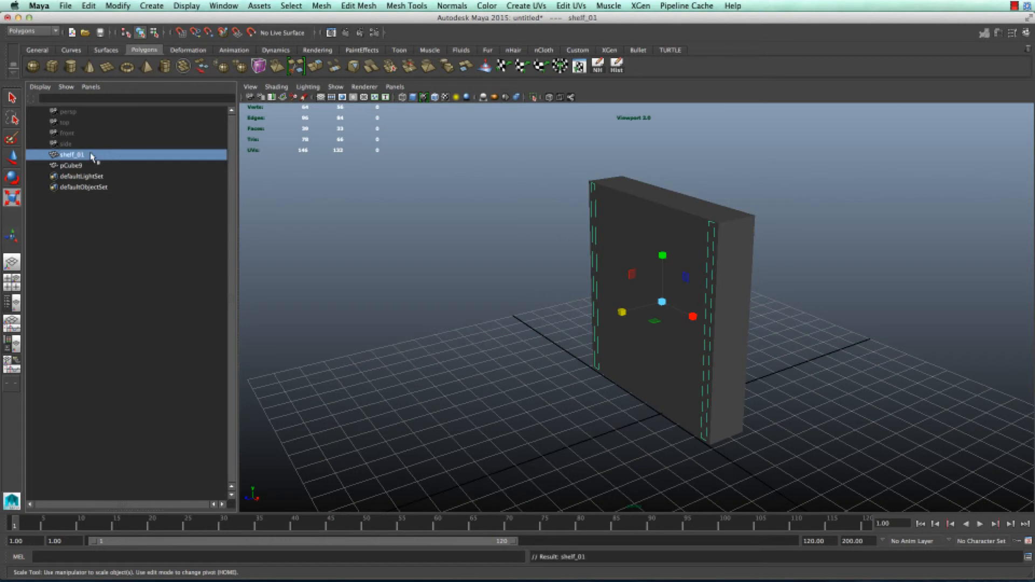
Rename the enclosing collision box to UCX_shelf_01, deselect it and return to the single perspective view
{"action": "left_click", "coordinate": [91, 163]}
{"action": "double_click", "coordinate": [90, 162]}
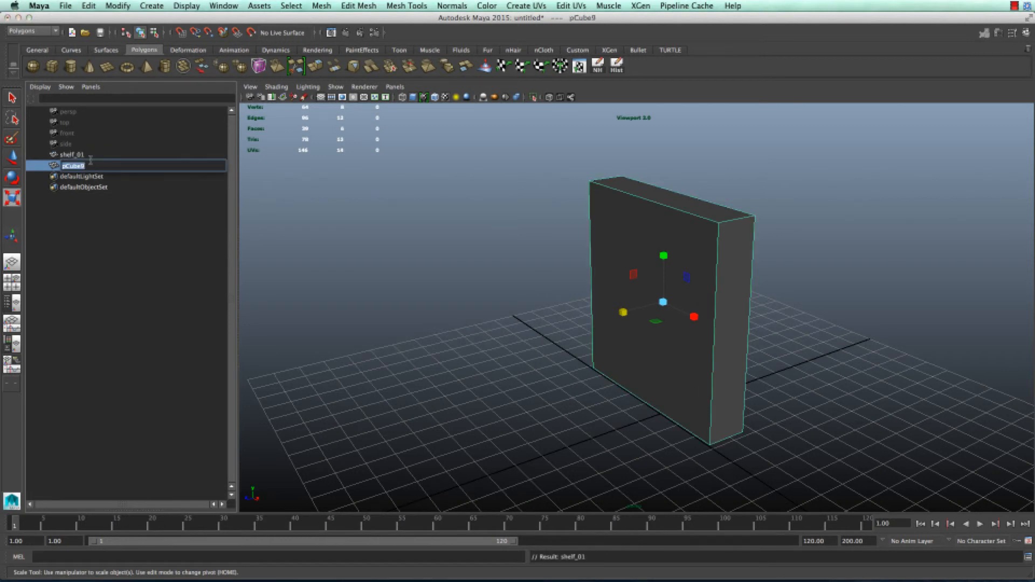
{"action": "type", "text": "uc"}
{"action": "key", "text": "Return"}
{"action": "left_click", "coordinate": [729, 443]}
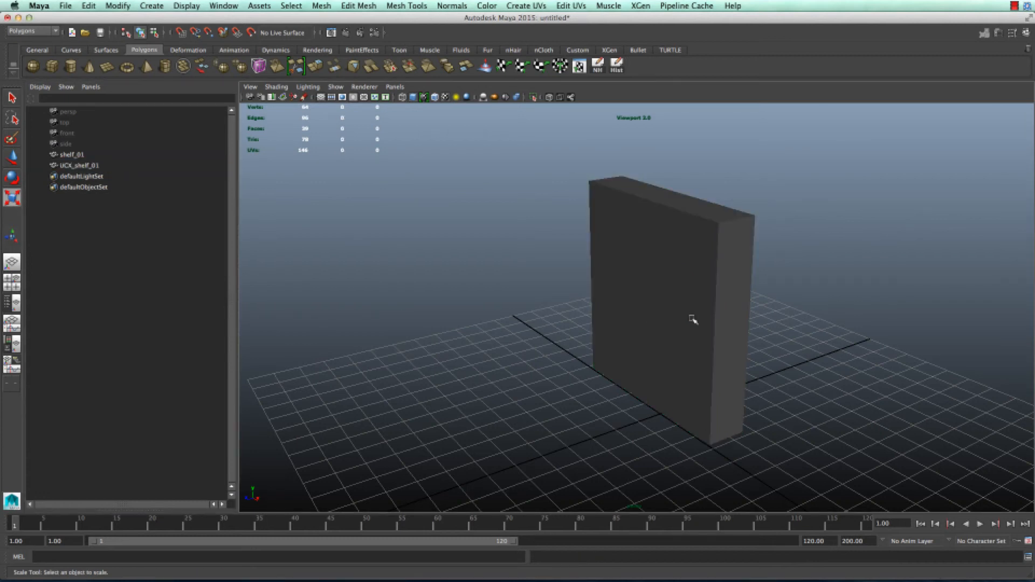
{"action": "left_click", "coordinate": [12, 263]}
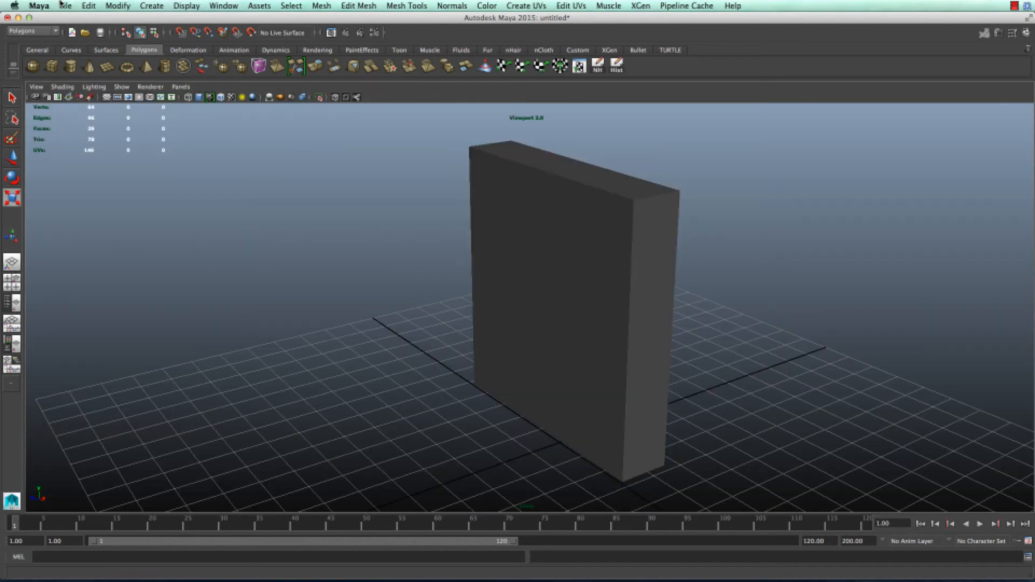
Export the whole scene as an FBX file named shelf_01 in the scenes folder, with Smoothing Groups enabled
{"action": "left_click", "coordinate": [63, 6]}
{"action": "left_click", "coordinate": [93, 132]}
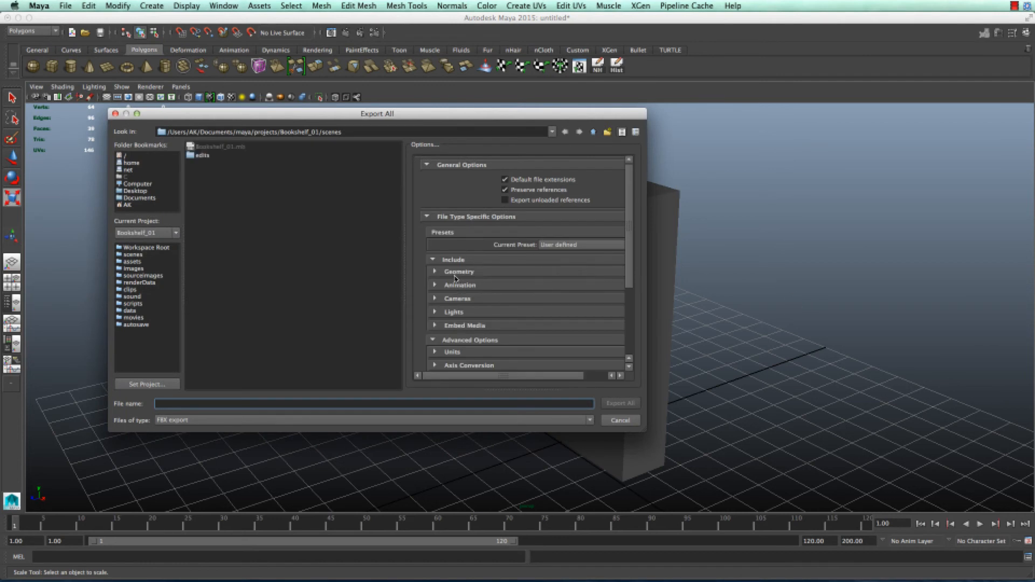
{"action": "left_click", "coordinate": [456, 276]}
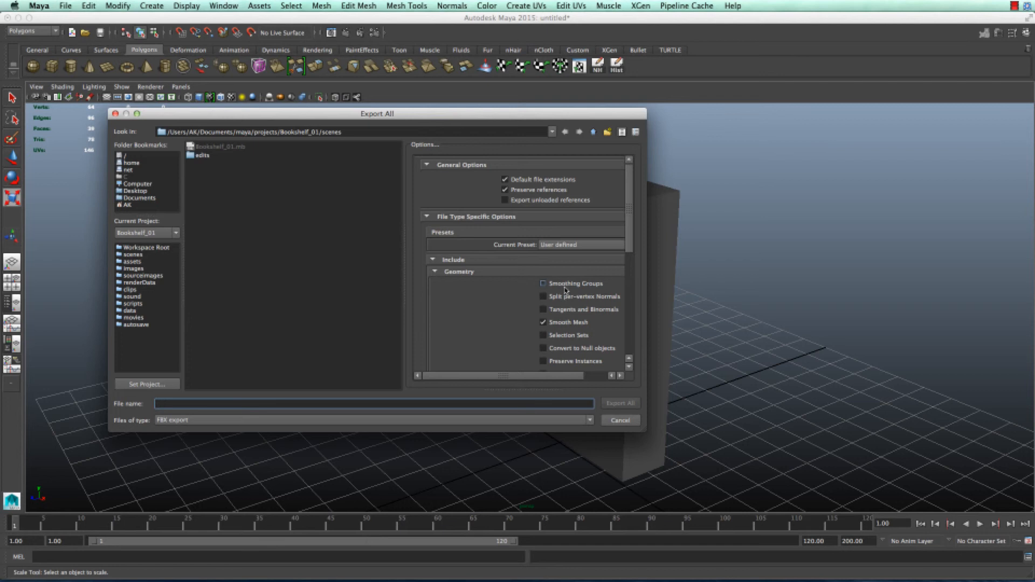
{"action": "left_click", "coordinate": [565, 286]}
{"action": "mouse_move", "coordinate": [632, 236]}
{"action": "left_mouse_down"}
{"action": "mouse_move", "coordinate": [623, 331]}
{"action": "mouse_move", "coordinate": [627, 216]}
{"action": "left_mouse_up"}
{"action": "type", "text": "ah"}
{"action": "left_click", "coordinate": [619, 404]}
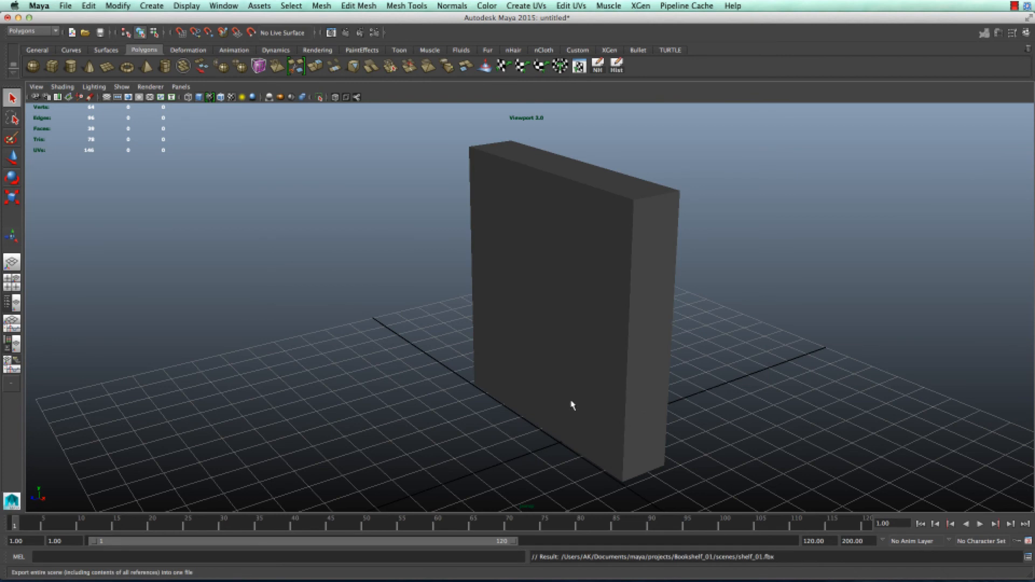